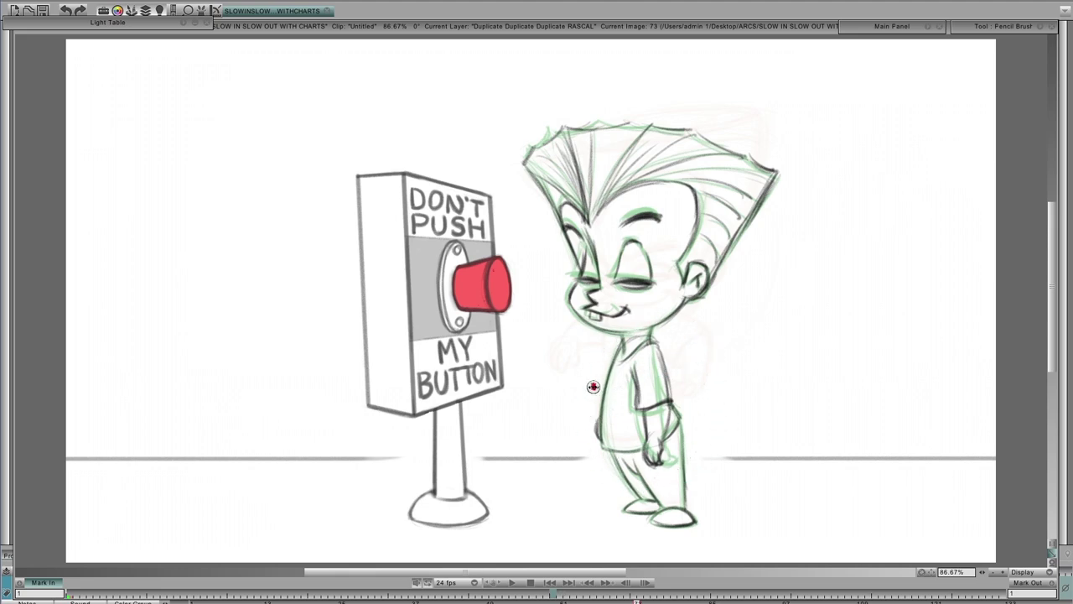
Step: On frame 78, trace the motion arcs of both hands in blue on either side of the character
{"action": "key", "text": "period"}
{"action": "key", "text": "period"}
{"action": "key", "text": "period"}
{"action": "key", "text": "period"}
{"action": "key", "text": "period"}
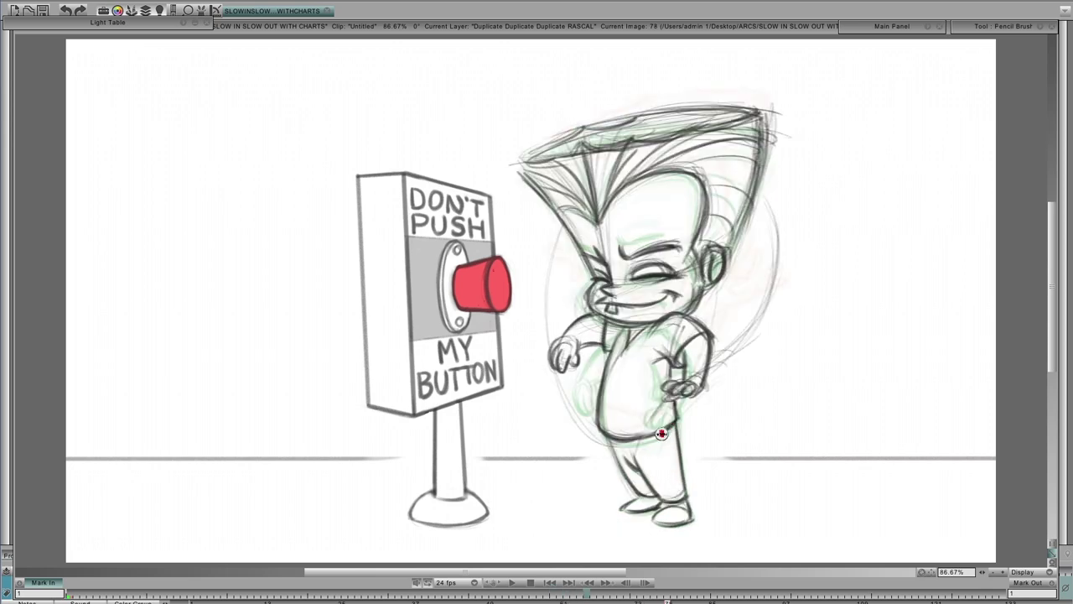
{"action": "left_click_drag", "start_coordinate": [631, 484], "coordinate": [661, 405]}
{"action": "mouse_move", "coordinate": [772, 197]}
{"action": "left_mouse_down"}
{"action": "mouse_move", "coordinate": [766, 286]}
{"action": "mouse_move", "coordinate": [746, 329]}
{"action": "mouse_move", "coordinate": [638, 430]}
{"action": "left_mouse_up"}
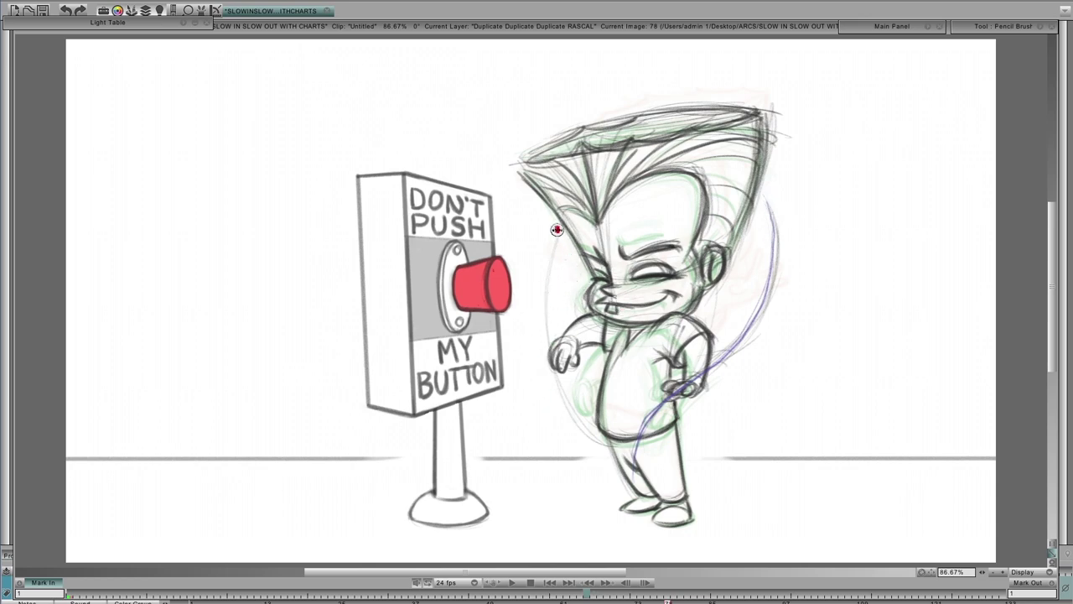
{"action": "mouse_move", "coordinate": [560, 225]}
{"action": "left_mouse_down"}
{"action": "mouse_move", "coordinate": [548, 352]}
{"action": "mouse_move", "coordinate": [597, 450]}
{"action": "left_mouse_up"}
{"action": "left_click_drag", "start_coordinate": [543, 333], "coordinate": [583, 438]}
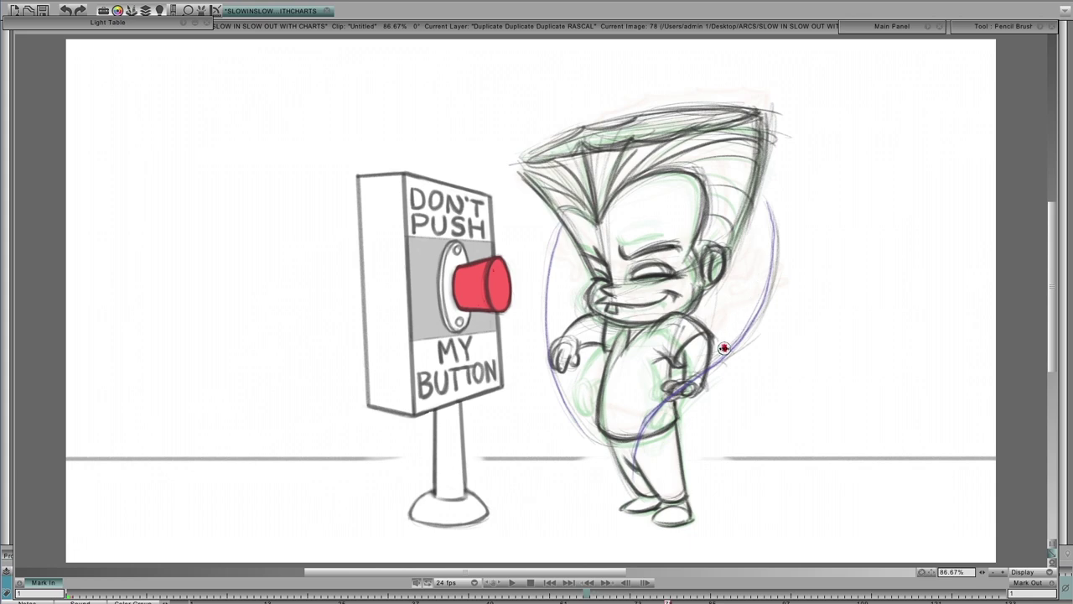
Step: On frame 79, trace the blue motion arcs of both hands as the arms swing outward
{"action": "key", "text": "comma"}
{"action": "key", "text": "period"}
{"action": "key", "text": "period"}
{"action": "mouse_move", "coordinate": [768, 213]}
{"action": "left_mouse_down"}
{"action": "mouse_move", "coordinate": [756, 312]}
{"action": "mouse_move", "coordinate": [640, 429]}
{"action": "mouse_move", "coordinate": [627, 471]}
{"action": "left_mouse_up"}
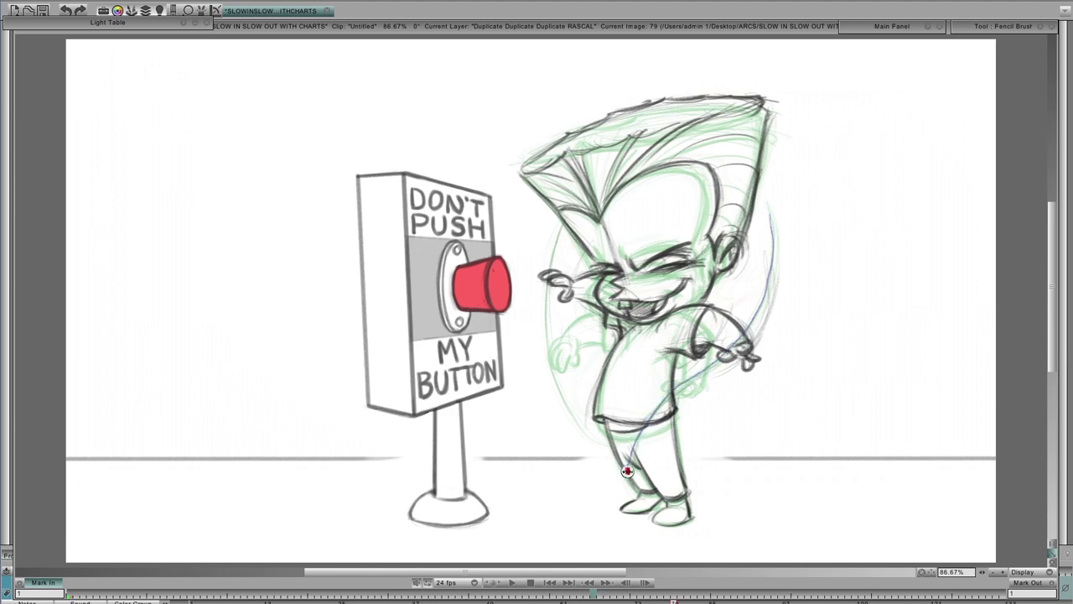
{"action": "mouse_move", "coordinate": [561, 216]}
{"action": "left_mouse_down"}
{"action": "mouse_move", "coordinate": [549, 349]}
{"action": "mouse_move", "coordinate": [581, 433]}
{"action": "left_mouse_up"}
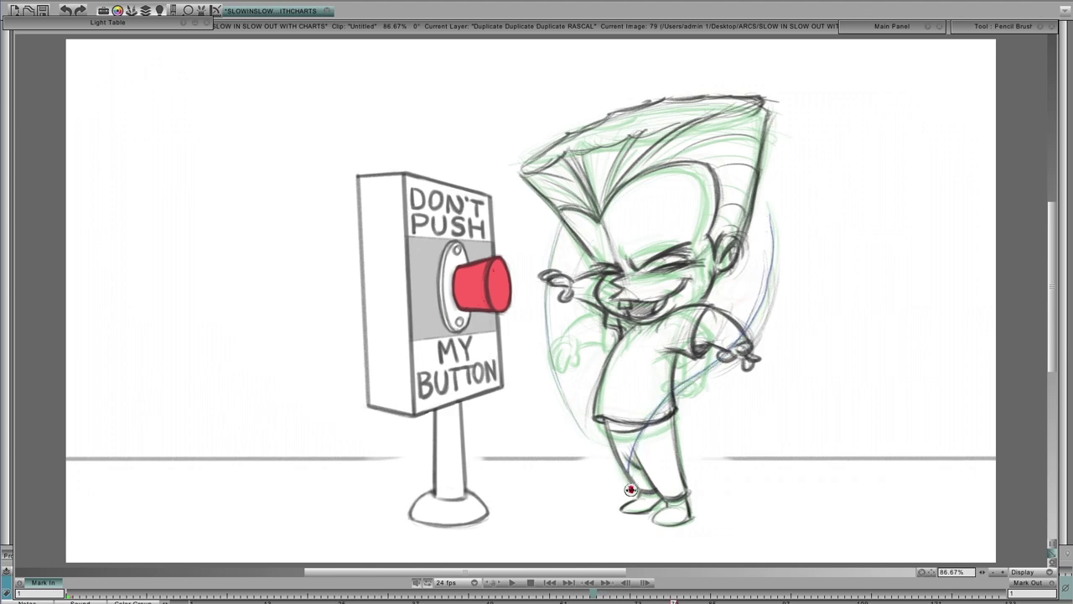
Step: On frame 80, trace short blue arcs through both raised hands along their upward swing
{"action": "key", "text": "Right"}
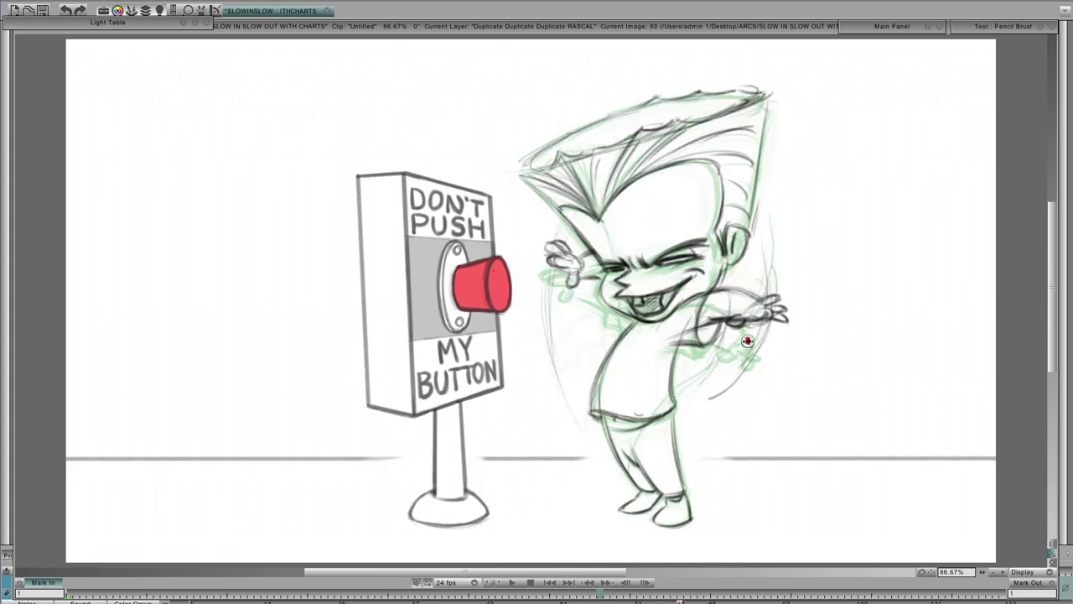
{"action": "left_click_drag", "start_coordinate": [766, 322], "coordinate": [764, 223]}
{"action": "mouse_move", "coordinate": [750, 333]}
{"action": "left_mouse_down"}
{"action": "mouse_move", "coordinate": [767, 256]}
{"action": "mouse_move", "coordinate": [747, 214]}
{"action": "left_mouse_up"}
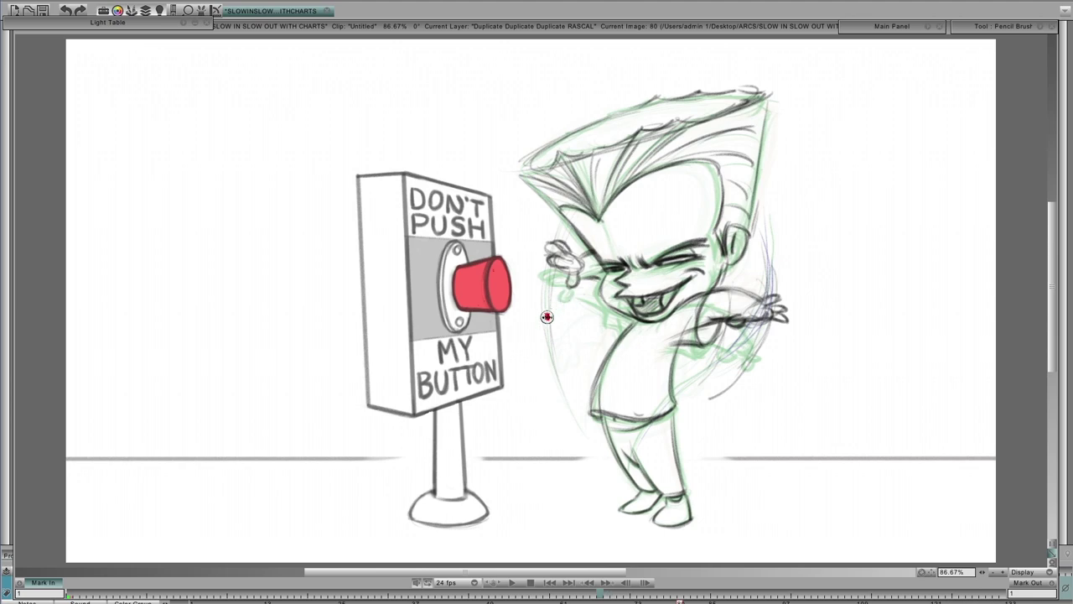
{"action": "left_click_drag", "start_coordinate": [554, 369], "coordinate": [552, 252]}
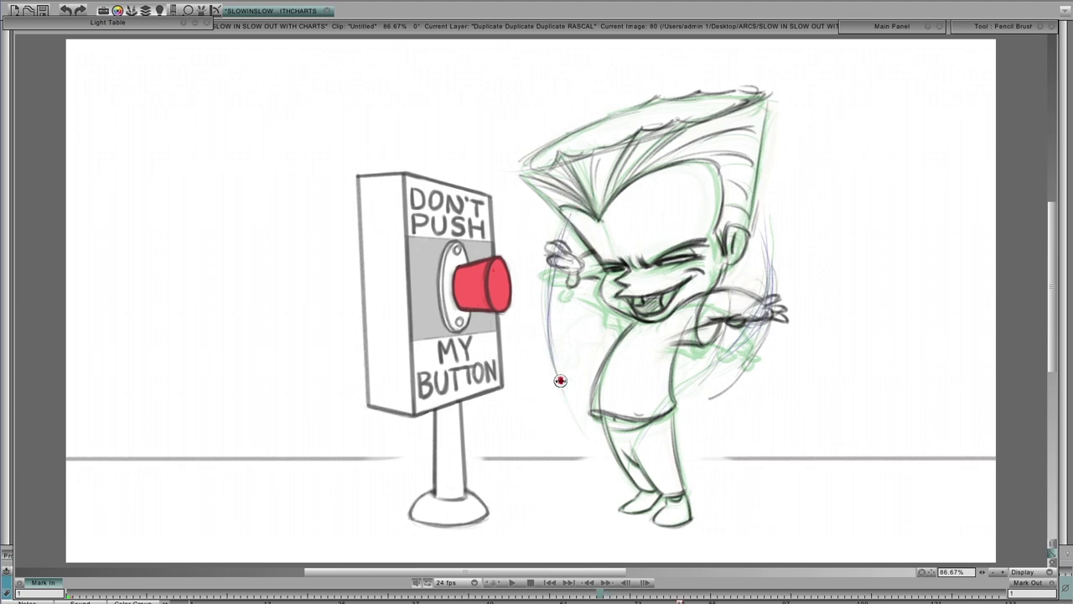
Step: Flip back and forth through the frames around 82 and 83 to examine how the raised arms lead into the push
{"action": "key", "text": "period"}
{"action": "key", "text": "period"}
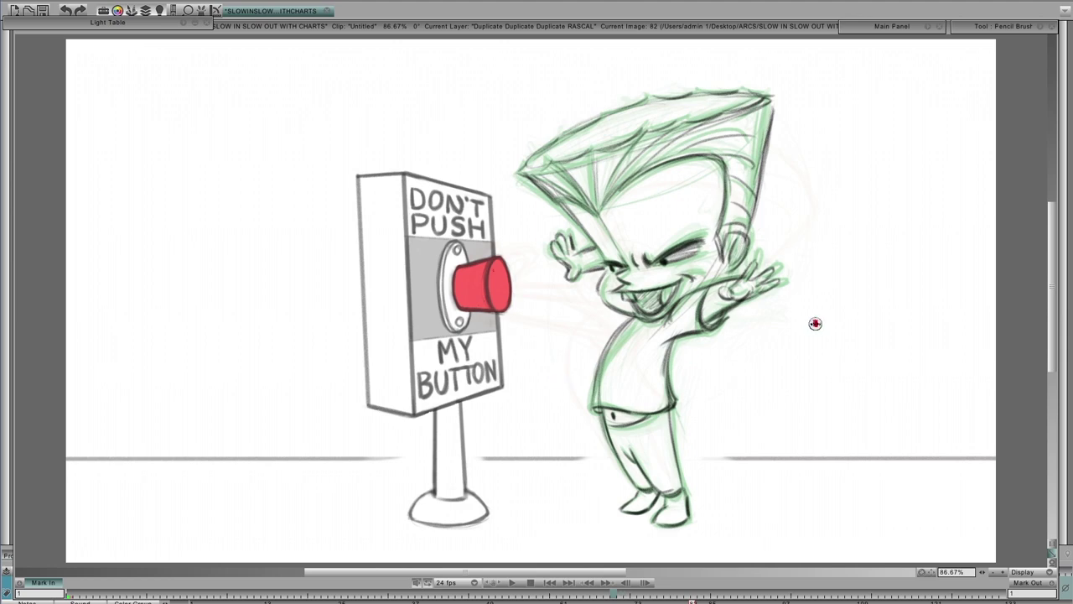
{"action": "key", "text": "period"}
{"action": "key", "text": "period"}
{"action": "key", "text": "period"}
{"action": "key", "text": "period"}
{"action": "key", "text": "comma"}
{"action": "key", "text": "comma"}
{"action": "key", "text": "comma"}
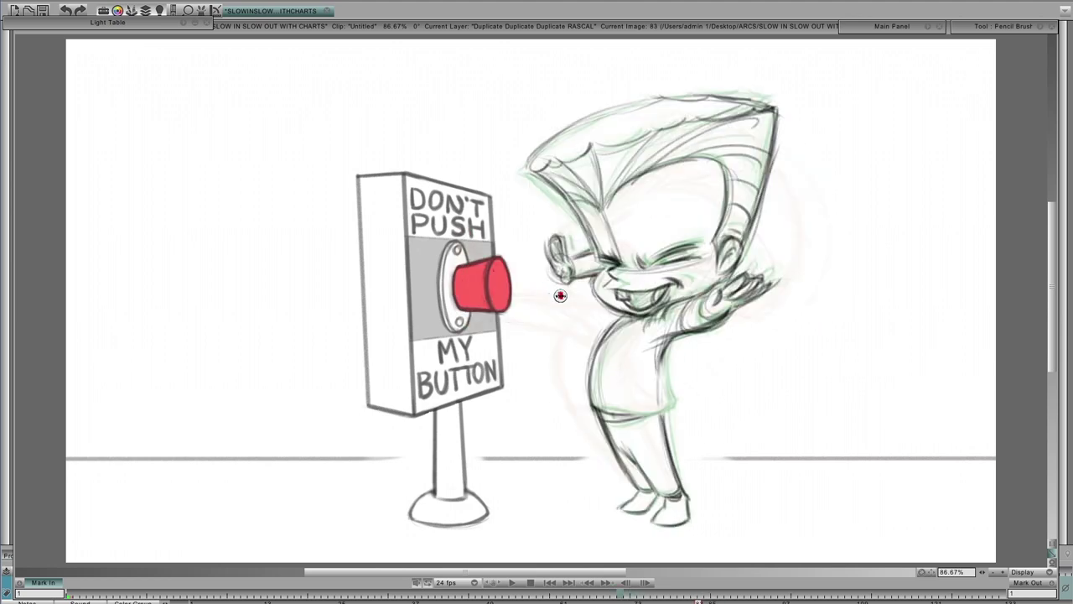
{"action": "key", "text": "comma"}
{"action": "key", "text": "comma"}
Step: On frame 84, draw a shallow blue arc from the red button through the near hand and out behind the character
{"action": "key", "text": "period"}
{"action": "key", "text": "period"}
{"action": "key", "text": "period"}
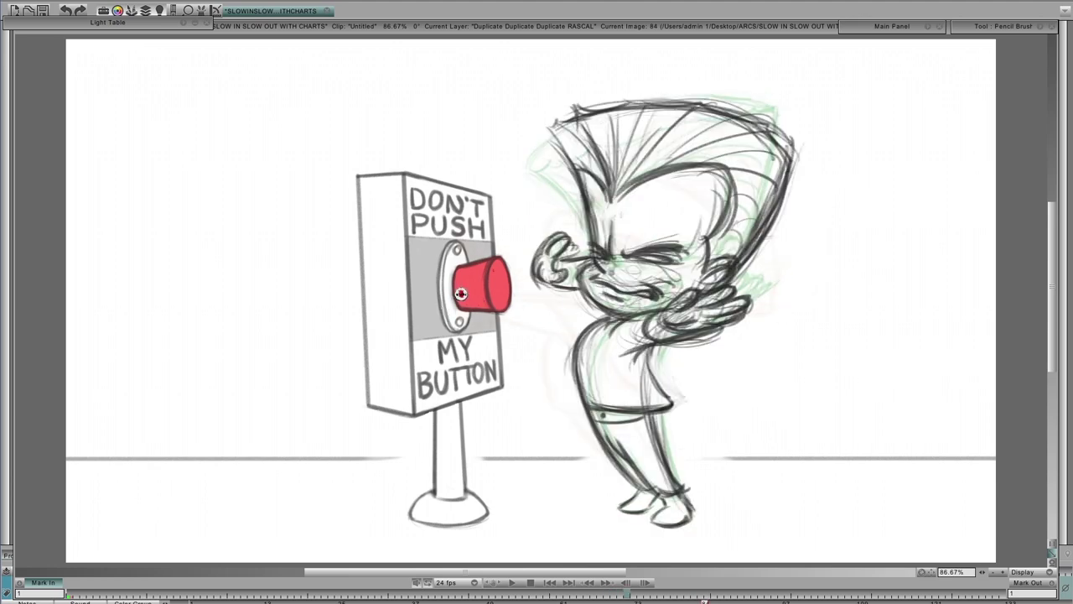
{"action": "mouse_move", "coordinate": [460, 295]}
{"action": "left_mouse_down"}
{"action": "mouse_move", "coordinate": [560, 316]}
{"action": "mouse_move", "coordinate": [918, 273]}
{"action": "left_mouse_up"}
{"action": "mouse_move", "coordinate": [491, 298]}
{"action": "left_mouse_down"}
{"action": "mouse_move", "coordinate": [527, 310]}
{"action": "mouse_move", "coordinate": [844, 282]}
{"action": "left_mouse_up"}
{"action": "mouse_move", "coordinate": [501, 308]}
{"action": "left_mouse_down"}
{"action": "mouse_move", "coordinate": [550, 315]}
{"action": "mouse_move", "coordinate": [849, 286]}
{"action": "left_mouse_up"}
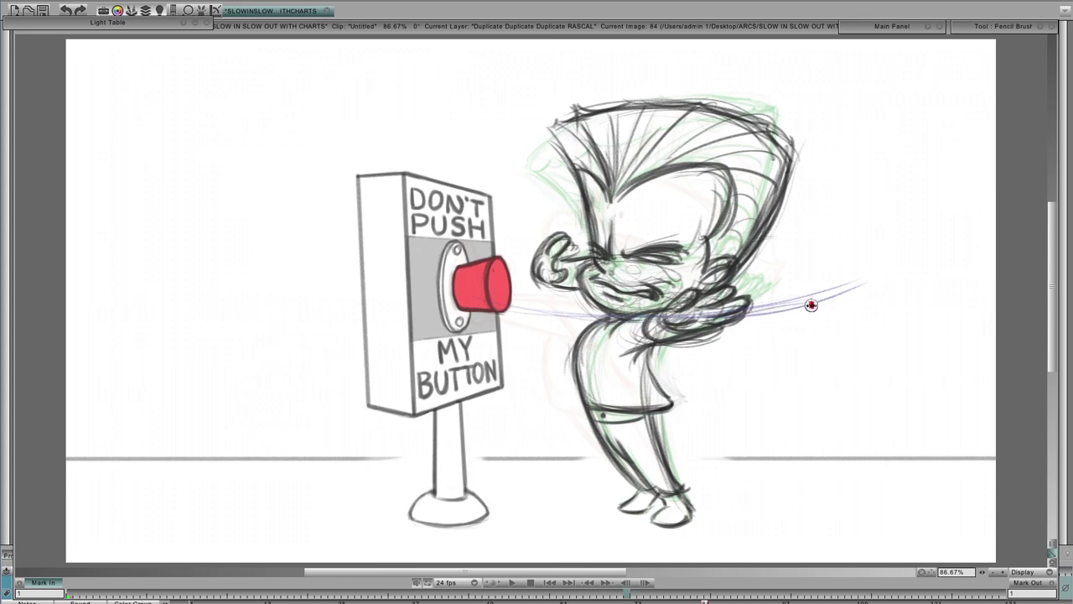
Step: On frame 81, sketch a small car on two horizontal track lines in the empty space behind the character
{"action": "key", "text": "Right"}
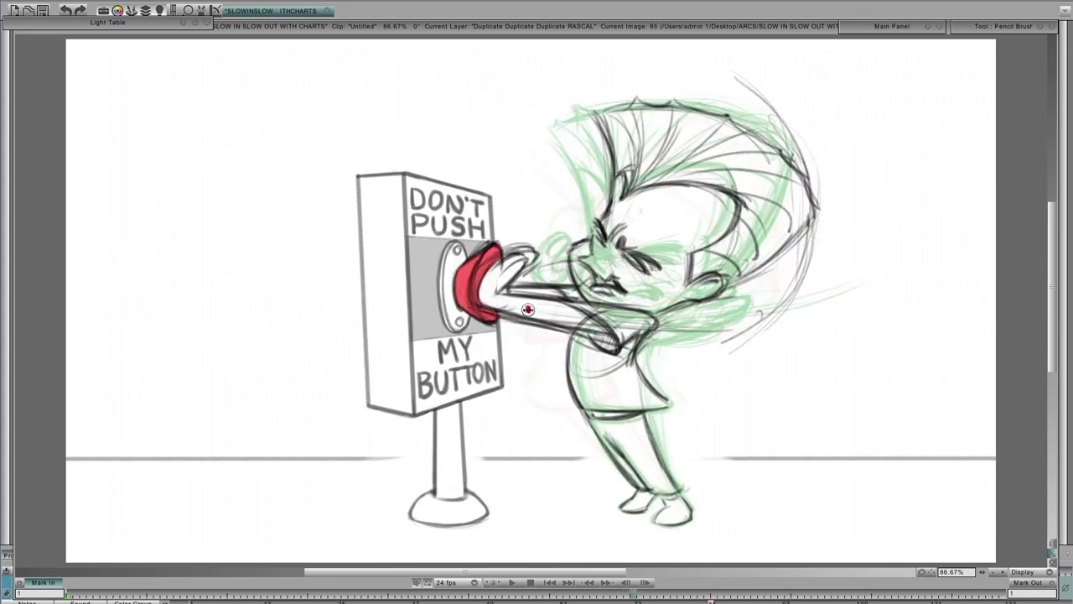
{"action": "key", "text": "Right"}
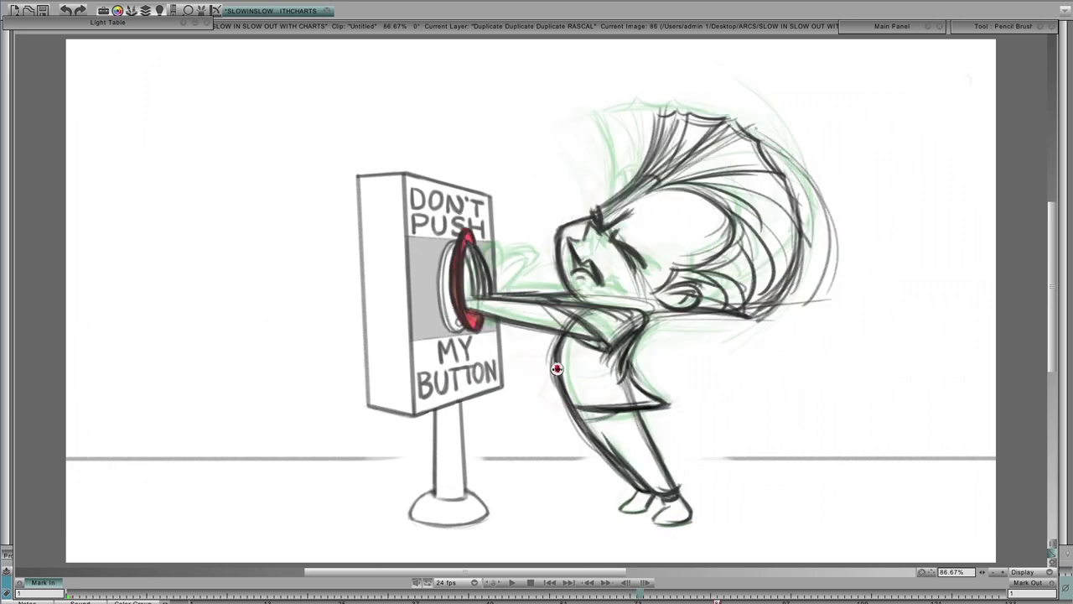
{"action": "key", "text": "Left"}
{"action": "key", "text": "Left"}
{"action": "key", "text": "Left"}
{"action": "key", "text": "Left"}
{"action": "key", "text": "Left"}
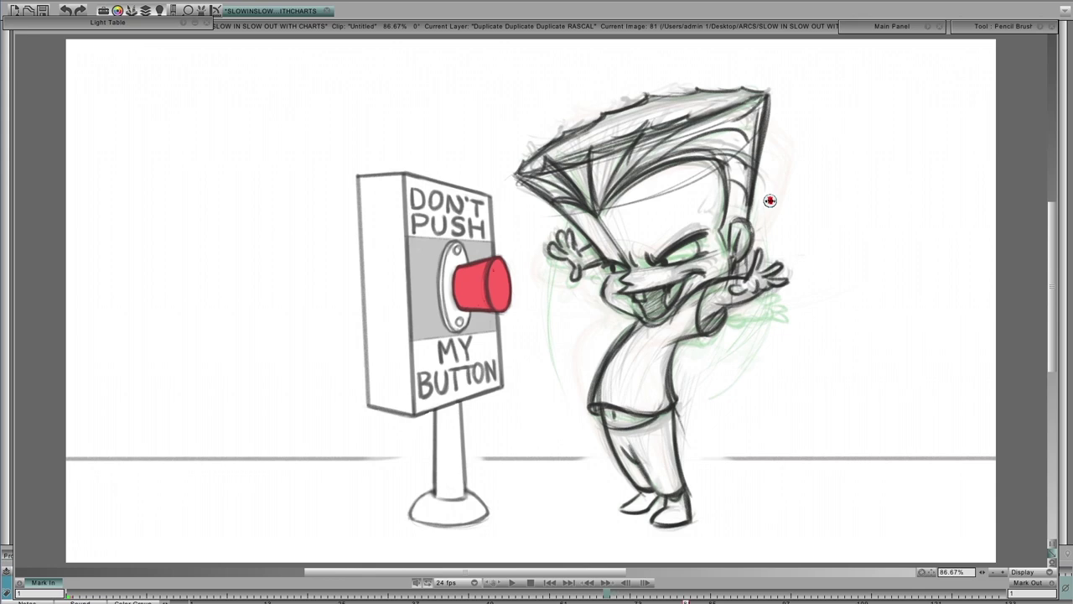
{"action": "left_click_drag", "start_coordinate": [755, 405], "coordinate": [975, 410]}
{"action": "mouse_move", "coordinate": [884, 384]}
{"action": "left_mouse_down"}
{"action": "mouse_move", "coordinate": [894, 377]}
{"action": "mouse_move", "coordinate": [905, 395]}
{"action": "mouse_move", "coordinate": [930, 400]}
{"action": "mouse_move", "coordinate": [929, 391]}
{"action": "left_mouse_up"}
{"action": "left_click_drag", "start_coordinate": [758, 384], "coordinate": [978, 386]}
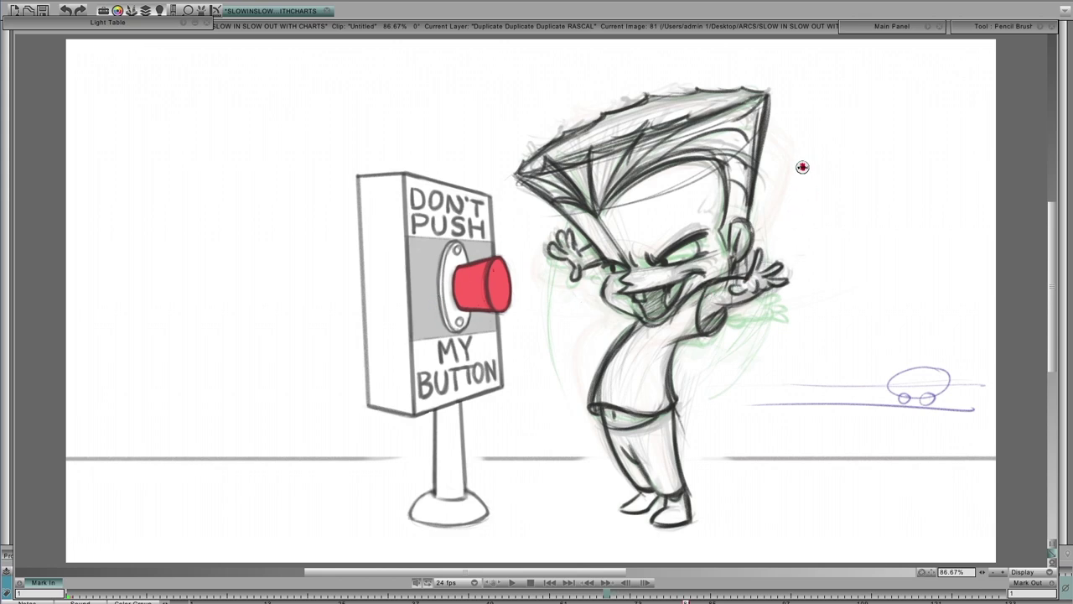
Step: On frame 89, trace a downward-curving blue arc from the red button under the arms to behind the hips
{"action": "key", "text": "Right"}
{"action": "key", "text": "Right"}
{"action": "key", "text": "Right"}
{"action": "key", "text": "Right"}
{"action": "key", "text": "Right"}
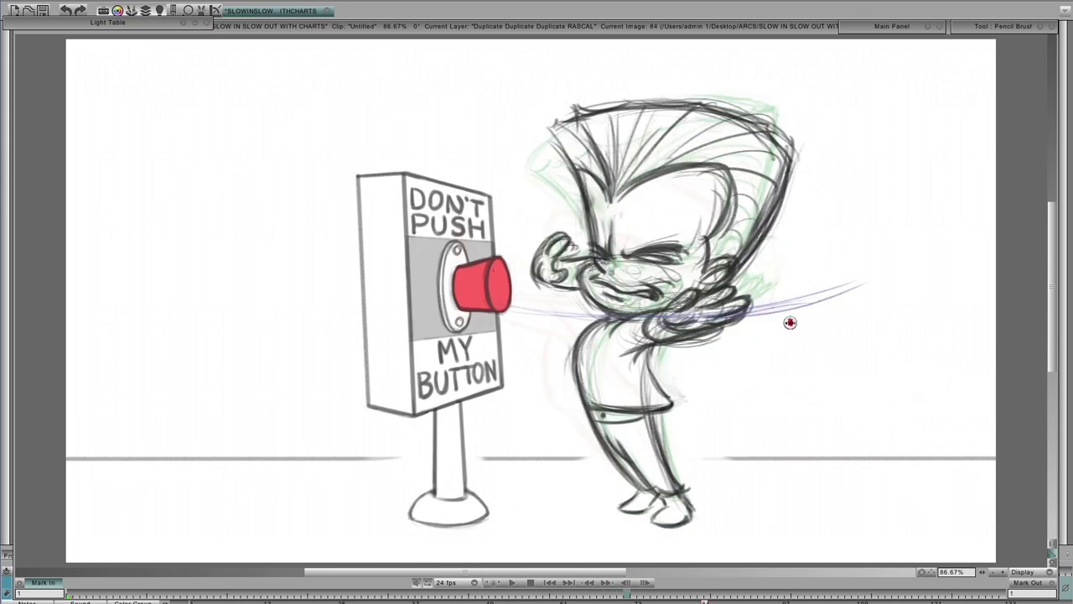
{"action": "key", "text": "Right"}
{"action": "key", "text": "Right"}
{"action": "key", "text": "Right"}
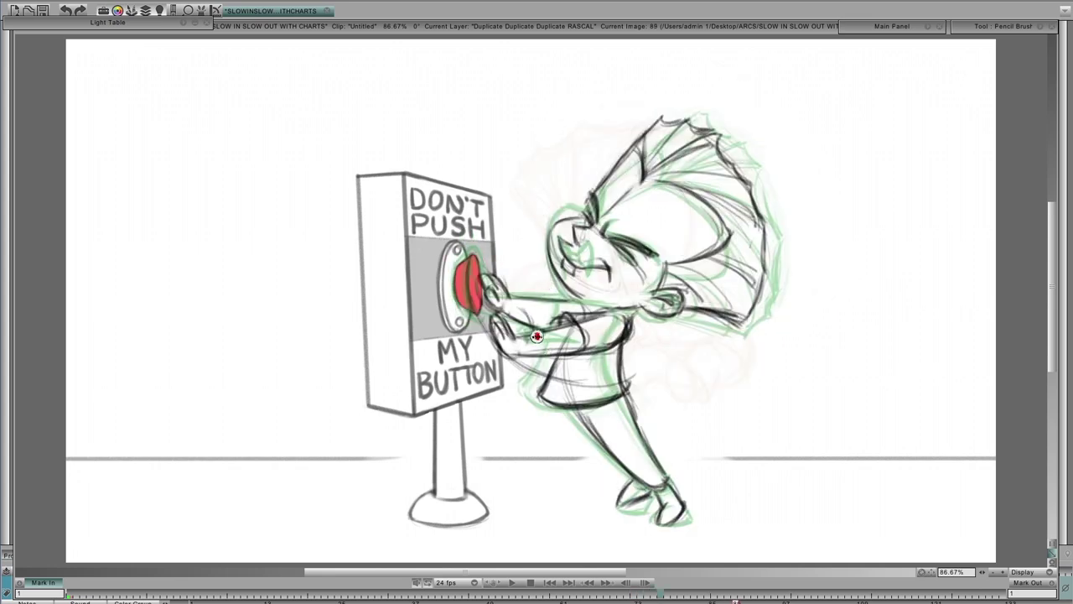
{"action": "key", "text": "Left"}
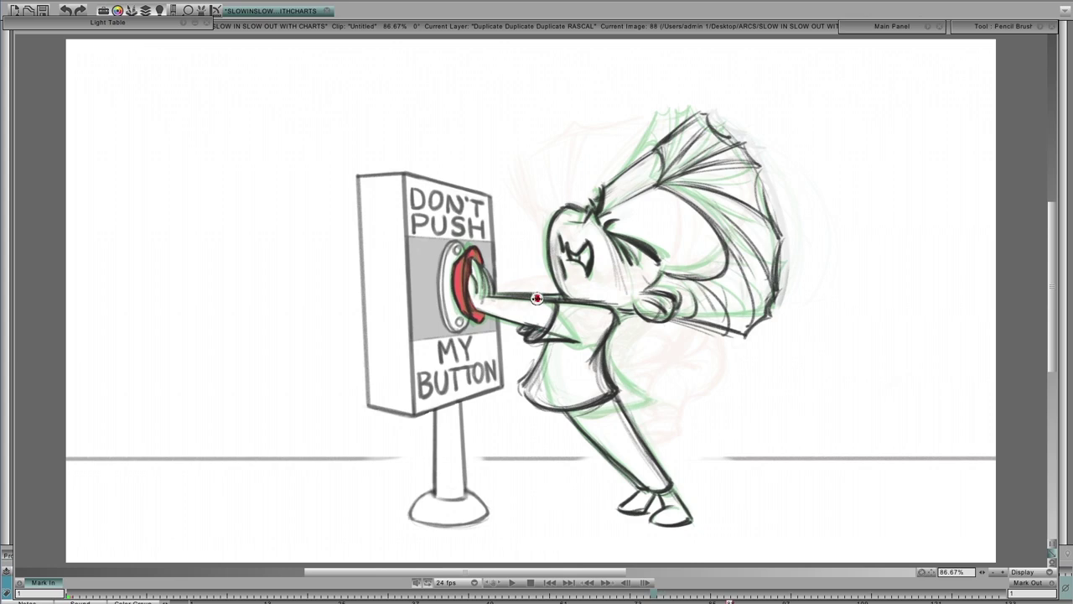
{"action": "key", "text": "Right"}
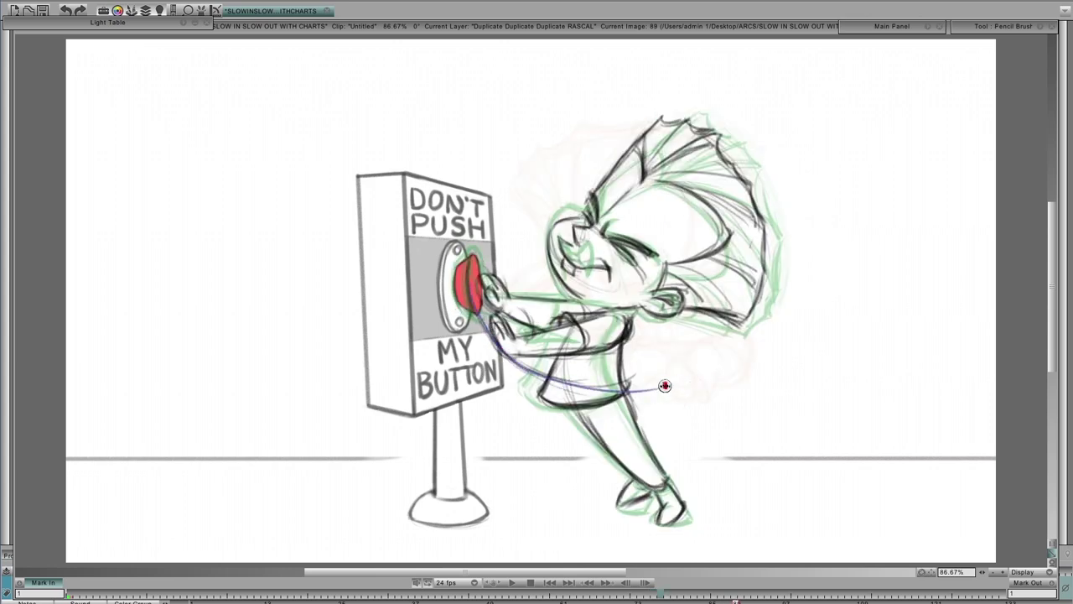
Step: Trace the near hand's blue motion arc below the arms on frames 90 and 91
{"action": "key", "text": "Right"}
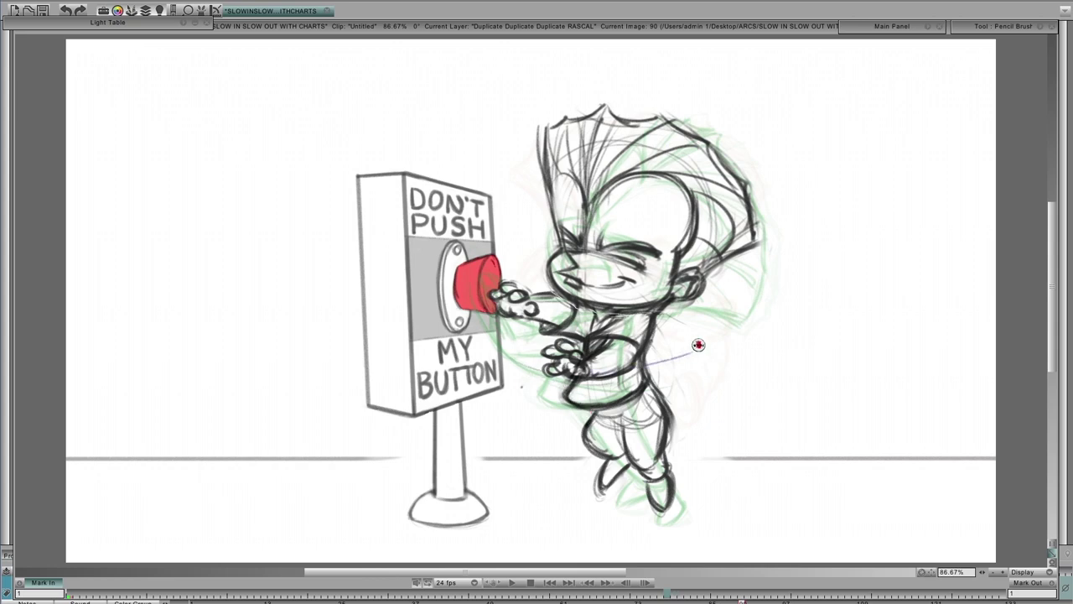
{"action": "left_click_drag", "start_coordinate": [501, 345], "coordinate": [690, 353]}
{"action": "key", "text": "Right"}
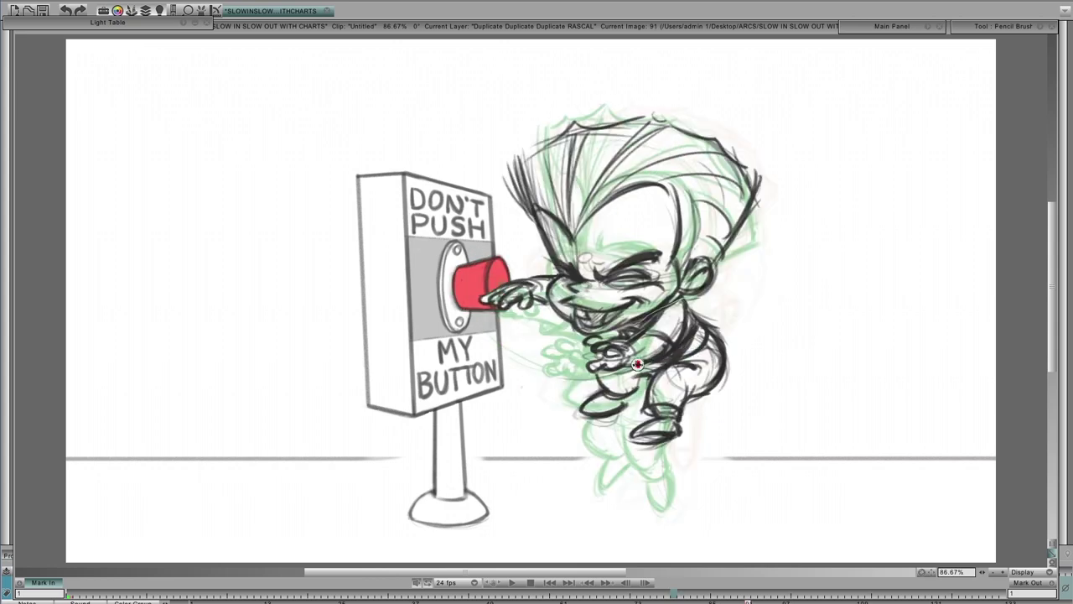
{"action": "left_click_drag", "start_coordinate": [517, 363], "coordinate": [663, 352]}
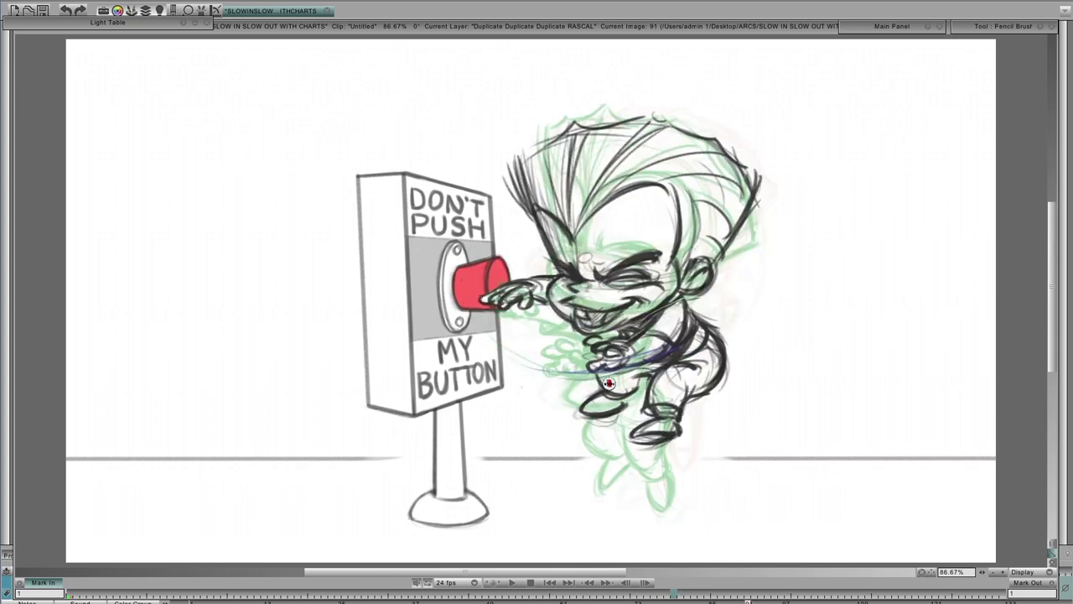
Step: On frame 93, trace the near hand's blue arc looping up beside the mouth and over the forearm
{"action": "key", "text": "Right"}
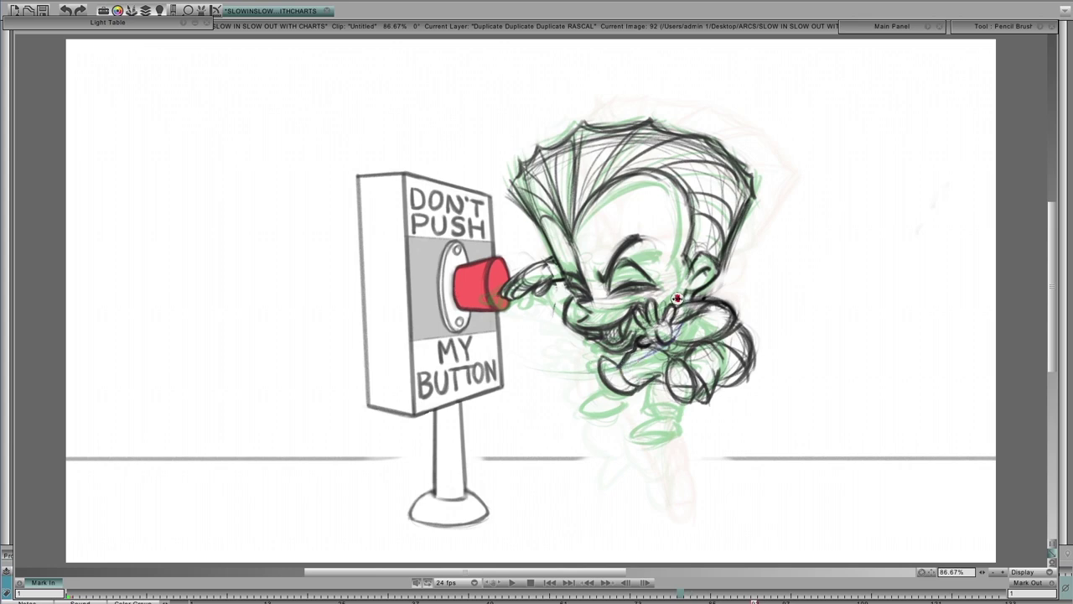
{"action": "key", "text": "Right"}
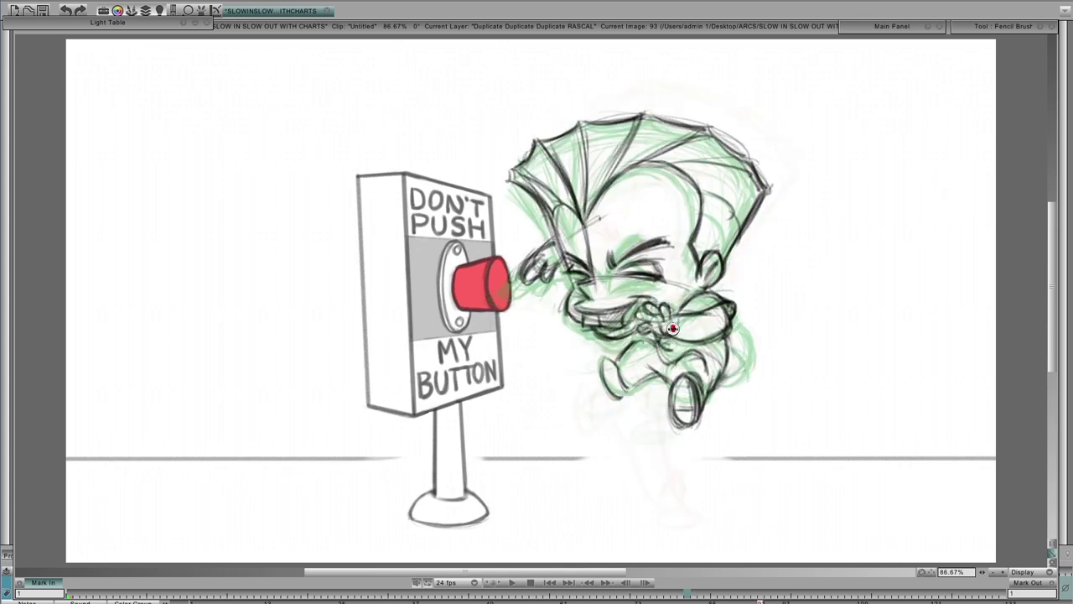
{"action": "key", "text": "Right"}
{"action": "key", "text": "Right"}
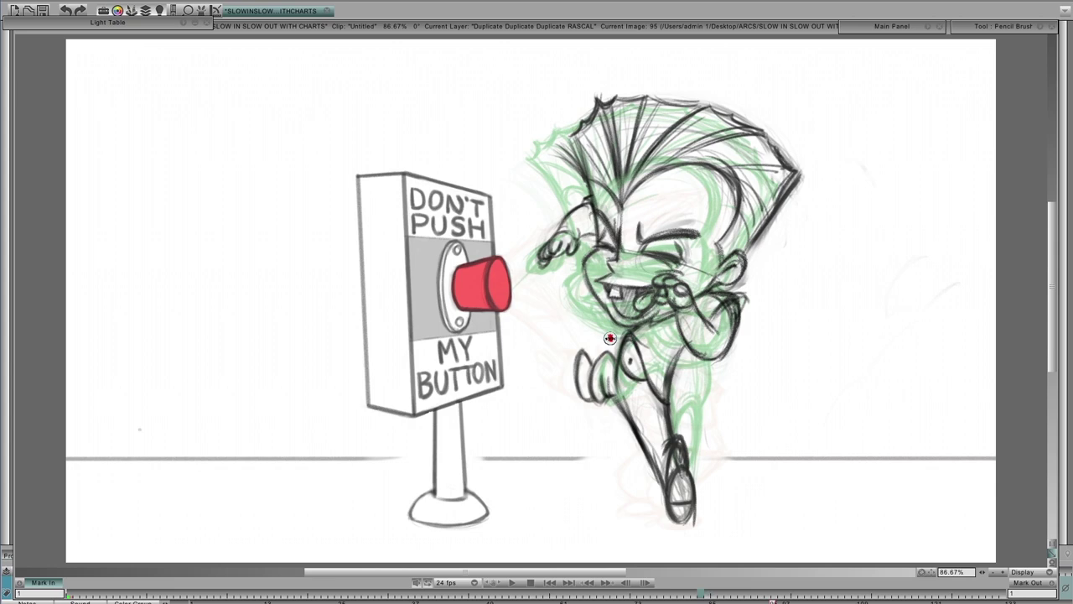
{"action": "key", "text": "Left"}
{"action": "key", "text": "Left"}
{"action": "key", "text": "Left"}
{"action": "key", "text": "Right"}
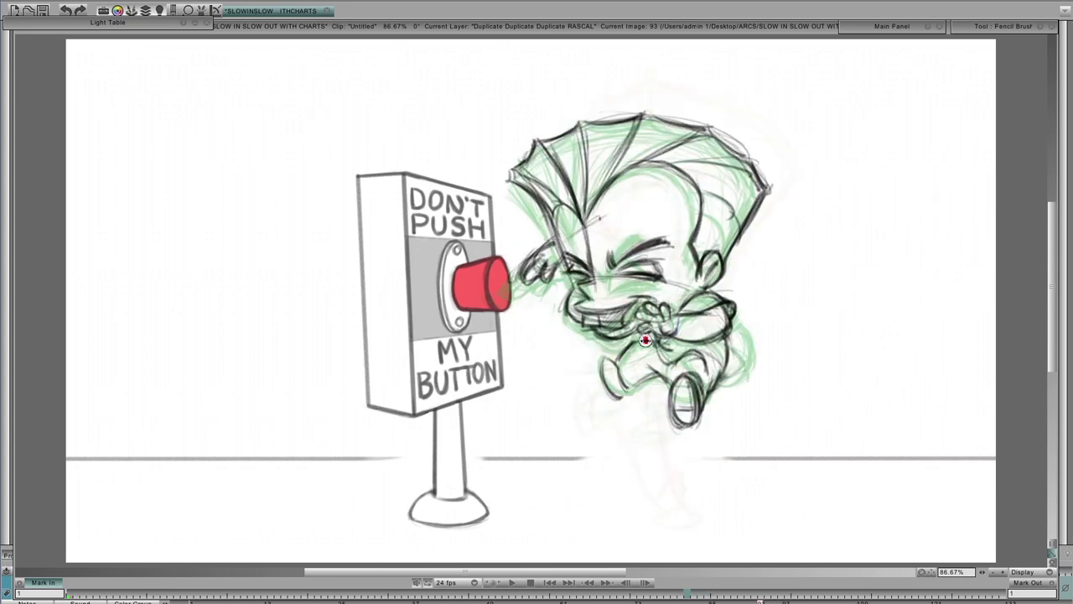
{"action": "mouse_move", "coordinate": [627, 352]}
{"action": "left_mouse_down"}
{"action": "mouse_move", "coordinate": [641, 305]}
{"action": "mouse_move", "coordinate": [700, 306]}
{"action": "left_mouse_up"}
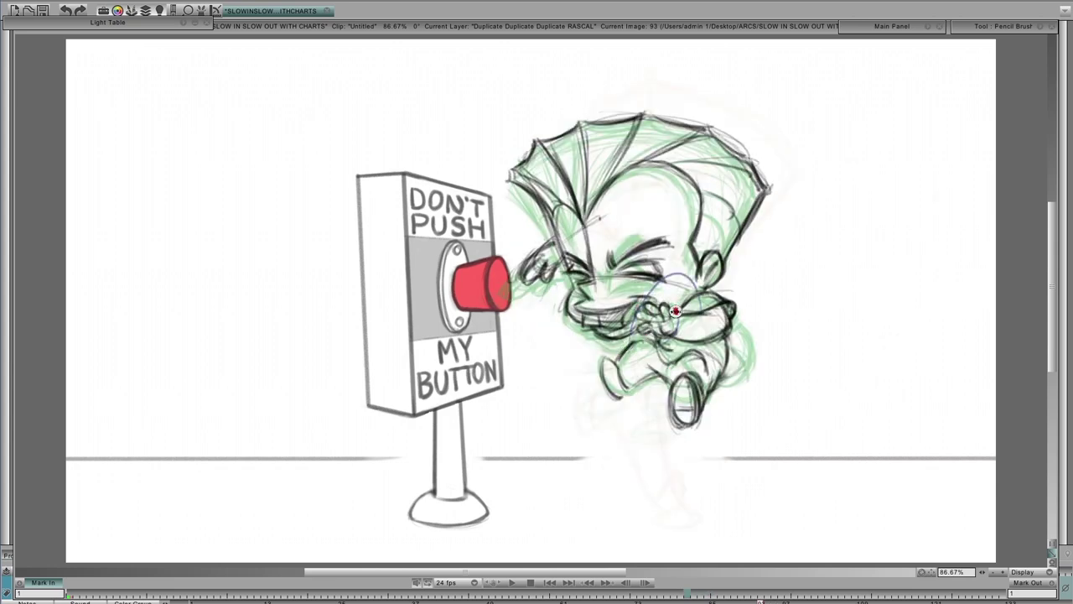
Step: Trace the near hand's blue motion path in front of the torso across frames 96 to 98
{"action": "key", "text": "."}
{"action": "key", "text": "period"}
{"action": "key", "text": "period"}
{"action": "key", "text": "period"}
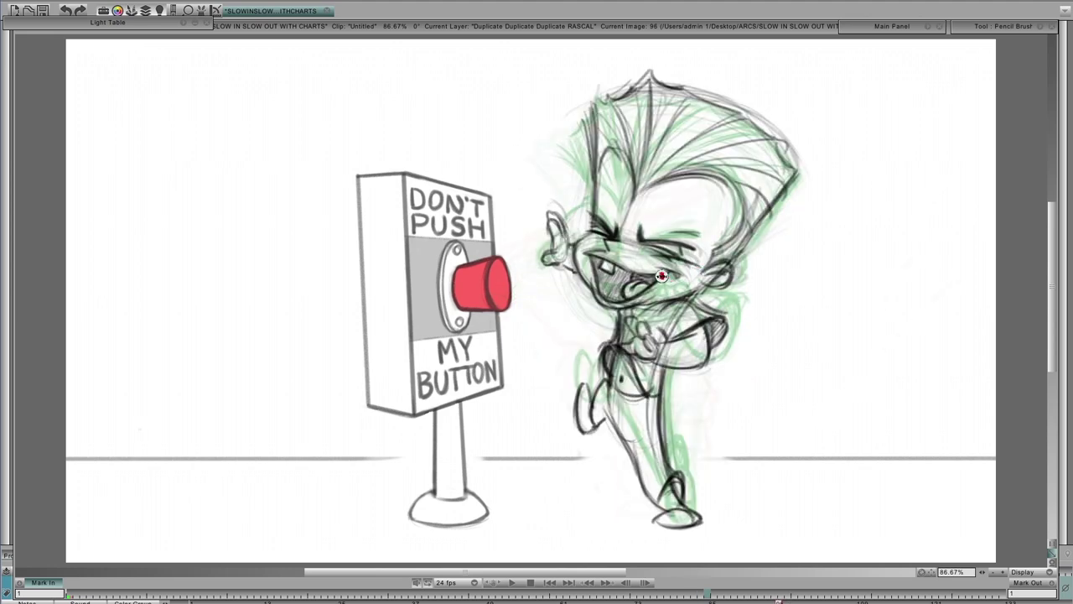
{"action": "mouse_move", "coordinate": [654, 336]}
{"action": "left_mouse_down"}
{"action": "mouse_move", "coordinate": [610, 493]}
{"action": "mouse_move", "coordinate": [632, 389]}
{"action": "mouse_move", "coordinate": [685, 305]}
{"action": "left_mouse_up"}
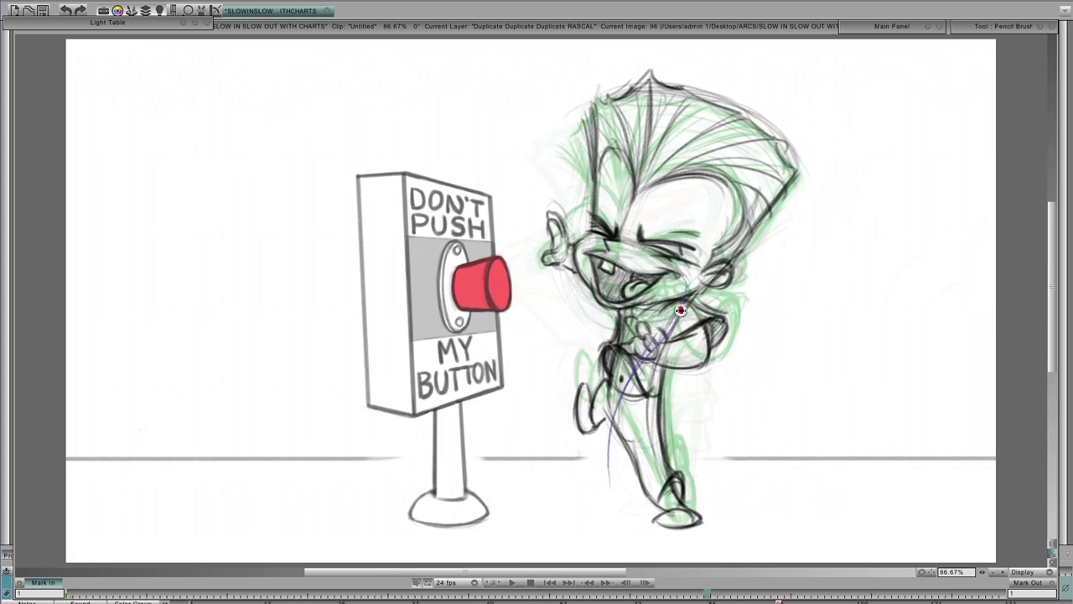
{"action": "key", "text": "period"}
{"action": "mouse_move", "coordinate": [621, 350]}
{"action": "left_mouse_down"}
{"action": "mouse_move", "coordinate": [636, 400]}
{"action": "mouse_move", "coordinate": [683, 426]}
{"action": "left_mouse_up"}
{"action": "key", "text": "period"}
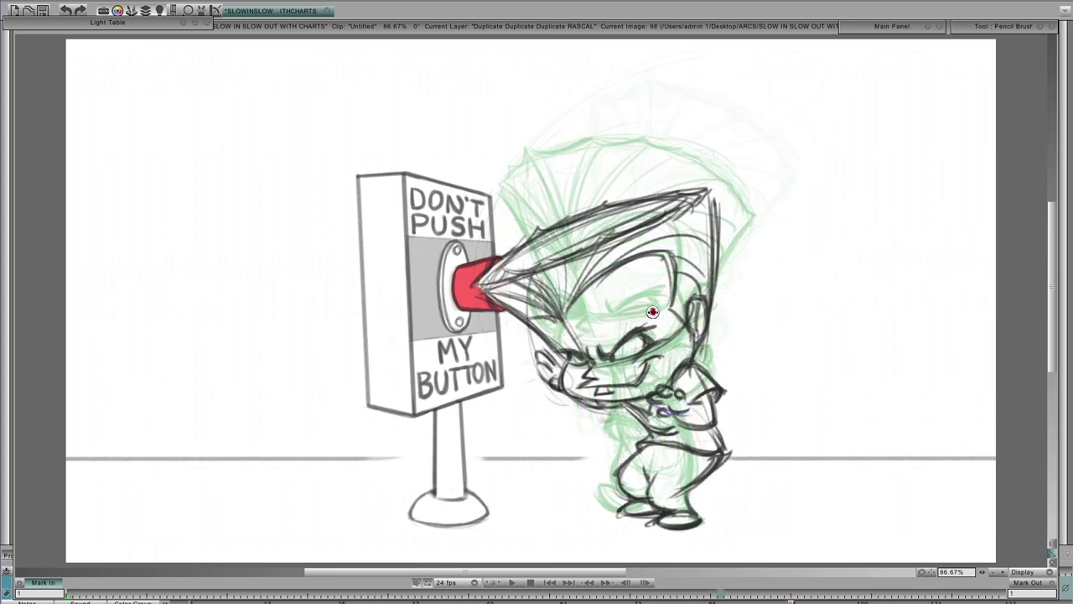
Step: On frame 89, add a second, flatter blue arc from the red button along the arms to beneath the hair
{"action": "key", "text": "comma"}
{"action": "key", "text": "comma"}
{"action": "key", "text": "comma"}
{"action": "key", "text": "comma"}
{"action": "key", "text": "comma"}
{"action": "key", "text": "comma"}
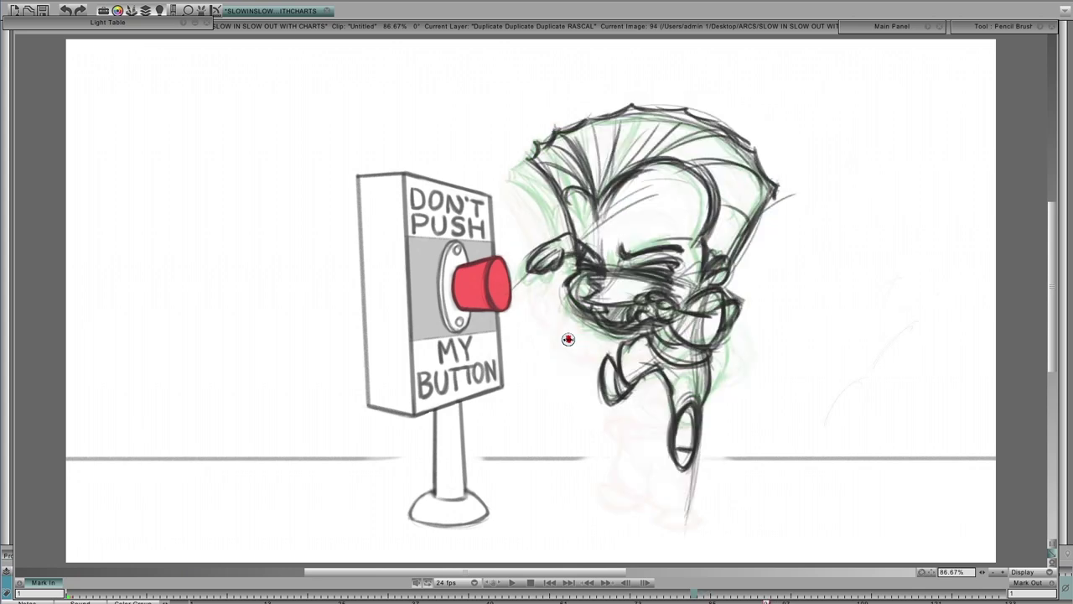
{"action": "key", "text": "period"}
{"action": "key", "text": "period"}
{"action": "key", "text": "period"}
{"action": "key", "text": "period"}
{"action": "key", "text": "period"}
{"action": "key", "text": "period"}
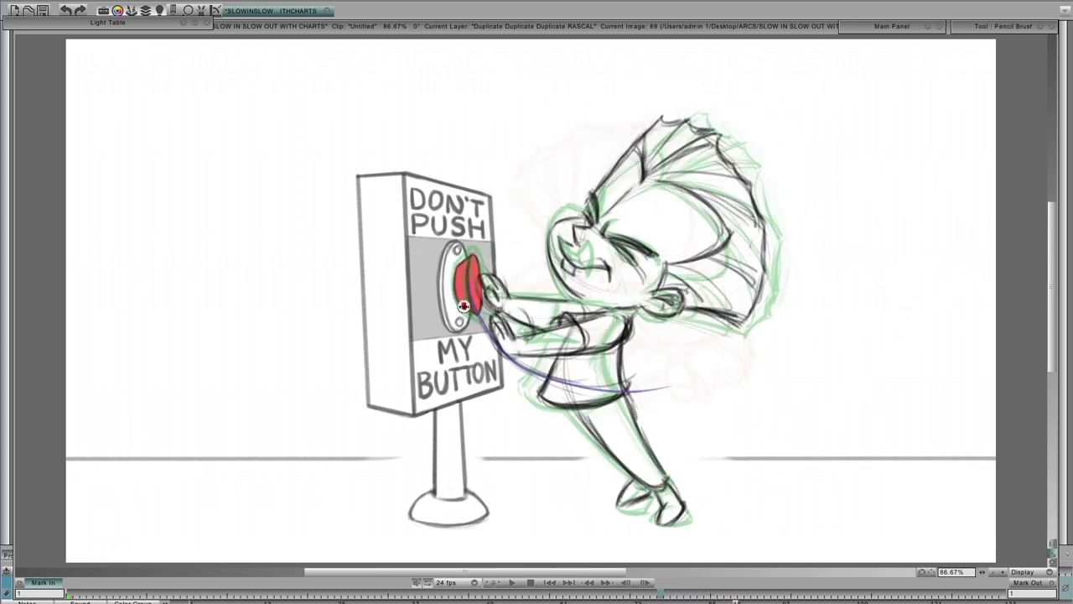
{"action": "left_click_drag", "start_coordinate": [452, 297], "coordinate": [734, 317]}
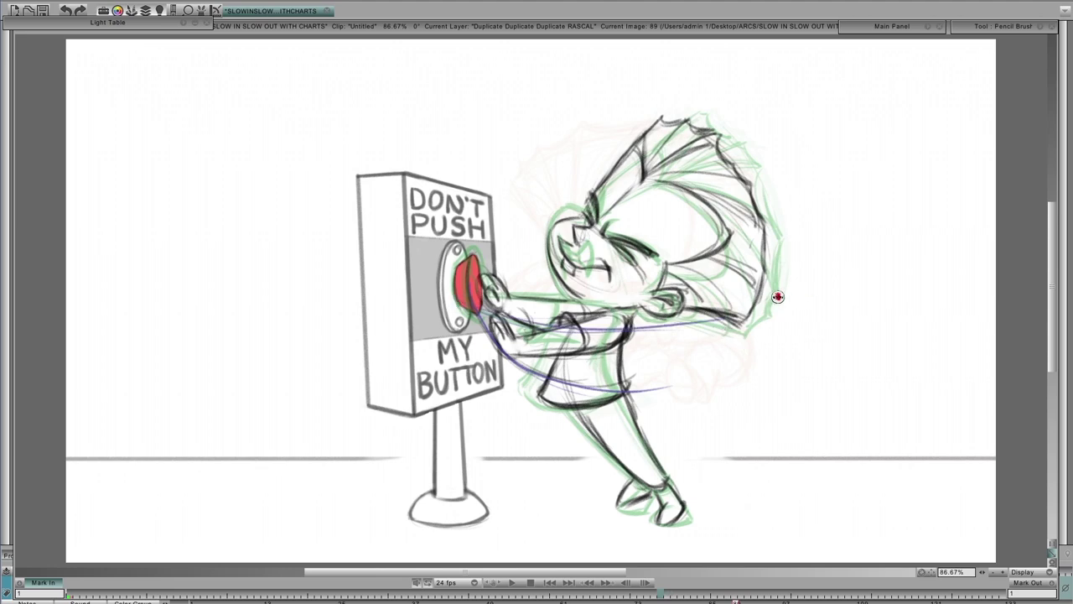
Step: On frame 84, trace the far hand's blue arc rising from the red button over the top of the fist
{"action": "key", "text": "comma"}
{"action": "key", "text": "period"}
{"action": "key", "text": "period"}
{"action": "key", "text": "period"}
{"action": "key", "text": "comma"}
{"action": "key", "text": "comma"}
{"action": "key", "text": "comma"}
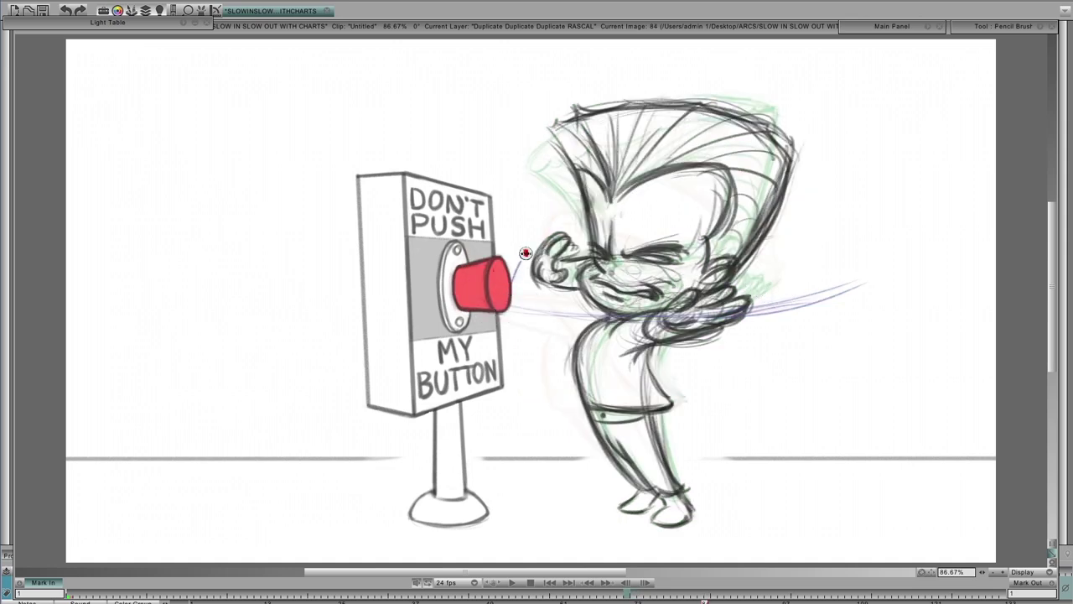
{"action": "key", "text": "comma"}
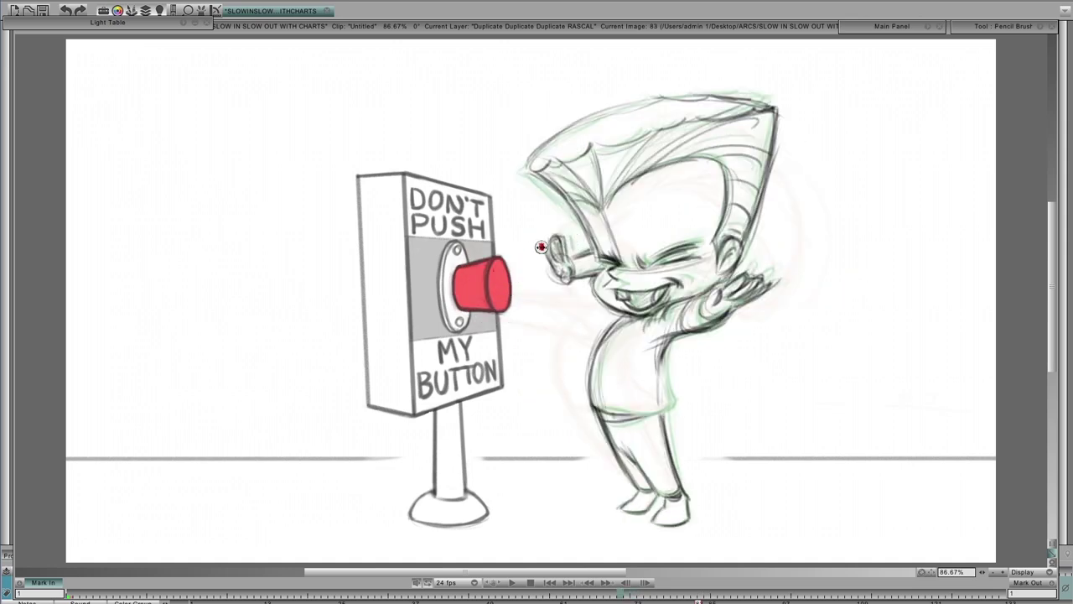
{"action": "mouse_move", "coordinate": [535, 244]}
{"action": "left_mouse_down"}
{"action": "mouse_move", "coordinate": [553, 232]}
{"action": "mouse_move", "coordinate": [577, 238]}
{"action": "left_mouse_up"}
{"action": "key", "text": "period"}
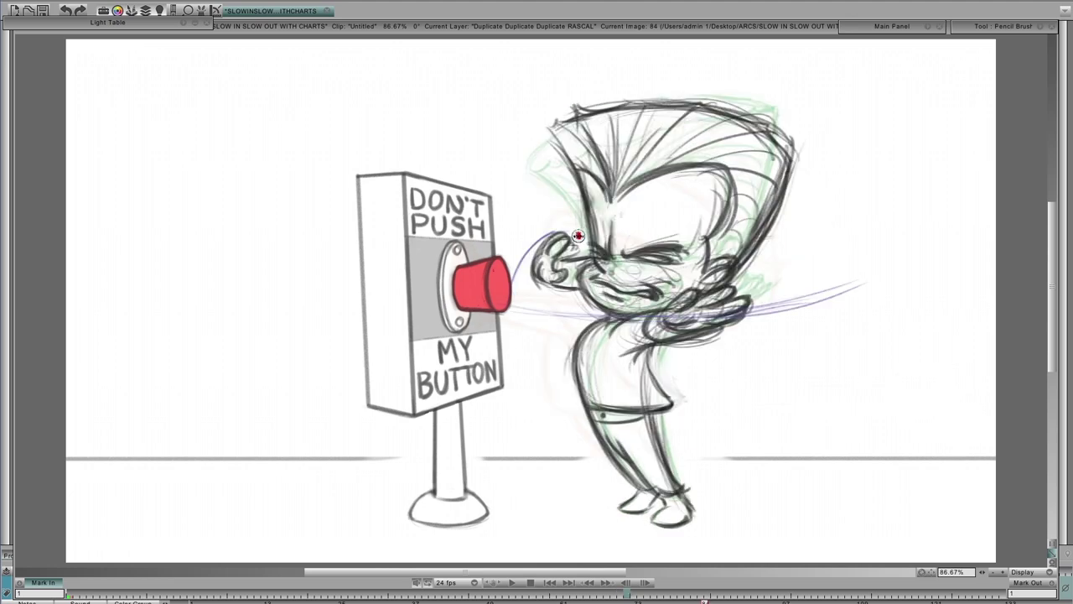
Step: On frame 79, retrace the far hand's blue arc curving down from the hand past the front of the shirt
{"action": "key", "text": "period"}
{"action": "key", "text": "comma"}
{"action": "key", "text": "comma"}
{"action": "key", "text": "comma"}
{"action": "key", "text": "comma"}
{"action": "key", "text": "comma"}
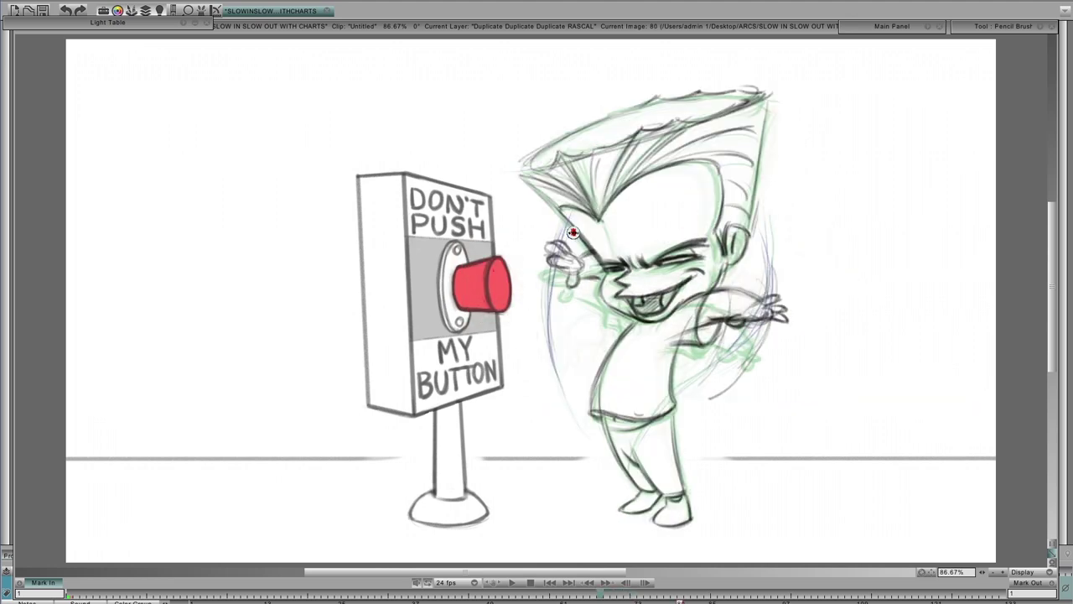
{"action": "key", "text": "comma"}
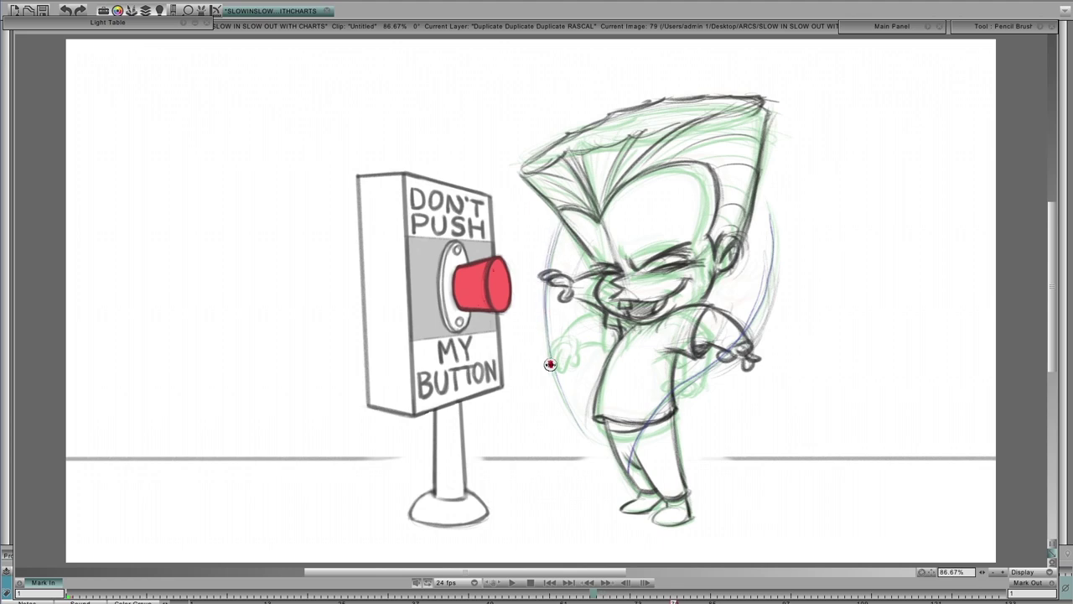
{"action": "left_click_drag", "start_coordinate": [546, 290], "coordinate": [576, 420]}
{"action": "key", "text": "period"}
Step: Flip back through the frames to check the hand arcs, ending at the standing pose on frame 61
{"action": "key", "text": "comma"}
{"action": "key", "text": "comma"}
{"action": "key", "text": "comma"}
{"action": "key", "text": "comma"}
{"action": "key", "text": "comma"}
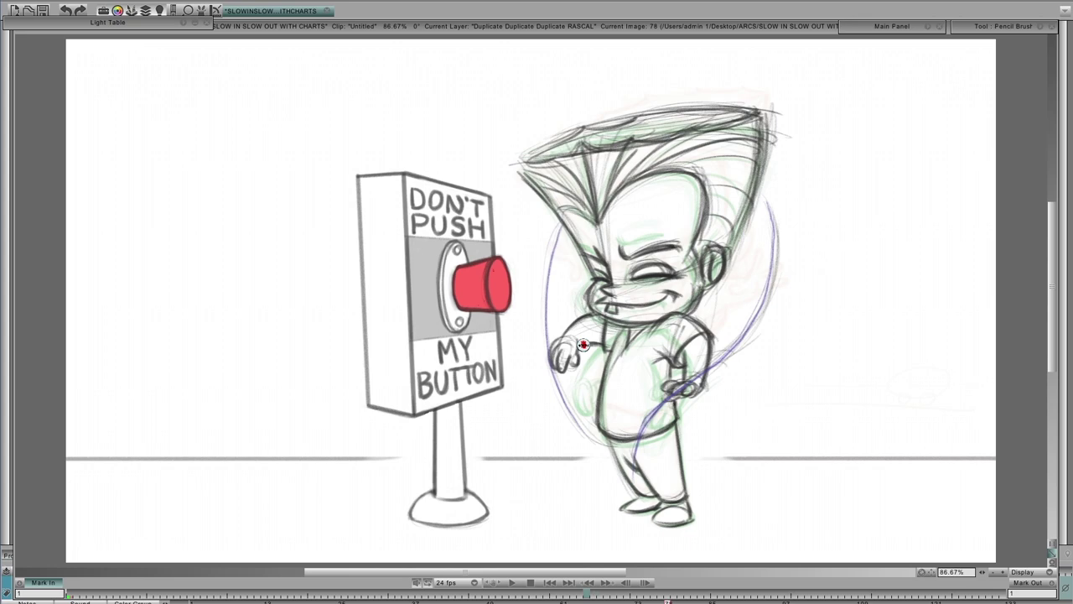
{"action": "key", "text": "comma"}
{"action": "key", "text": "comma"}
{"action": "key", "text": "comma"}
{"action": "key", "text": "comma"}
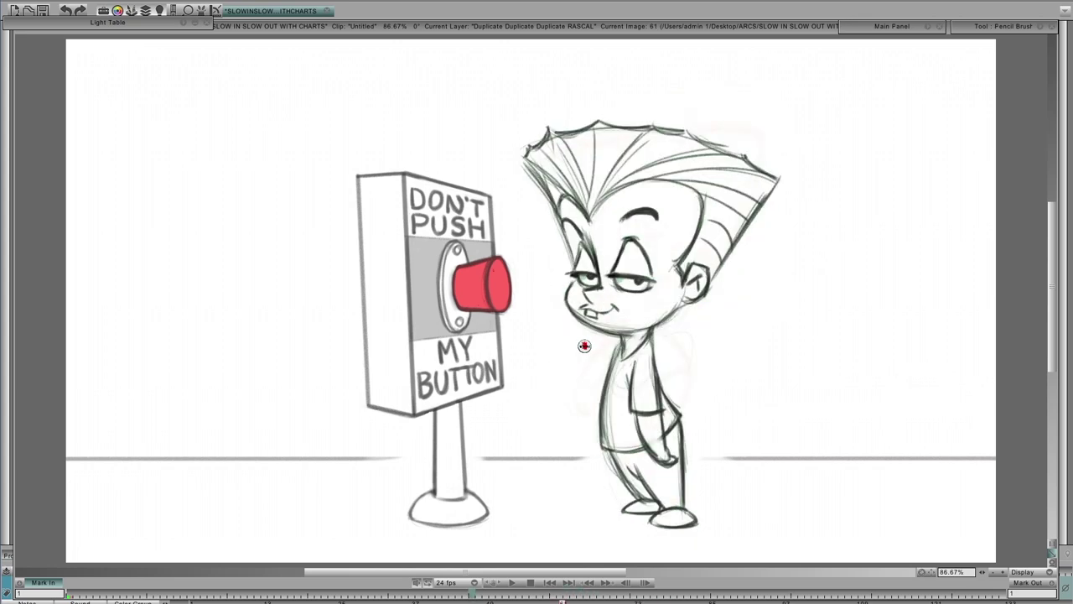
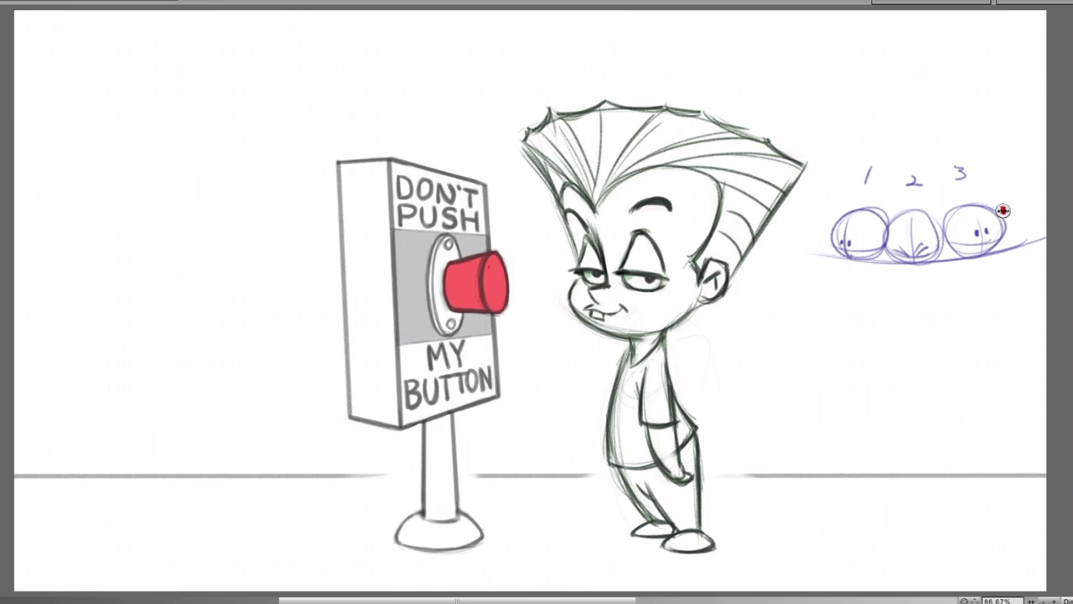
Step: Extend the head-turn diagram with a return arrow from head 3 to head 1, lower and raised circles, and down arrows above heads 1 and 3
{"action": "mouse_move", "coordinate": [1009, 200]}
{"action": "left_mouse_down"}
{"action": "mouse_move", "coordinate": [1016, 233]}
{"action": "mouse_move", "coordinate": [933, 332]}
{"action": "mouse_move", "coordinate": [864, 280]}
{"action": "left_mouse_up"}
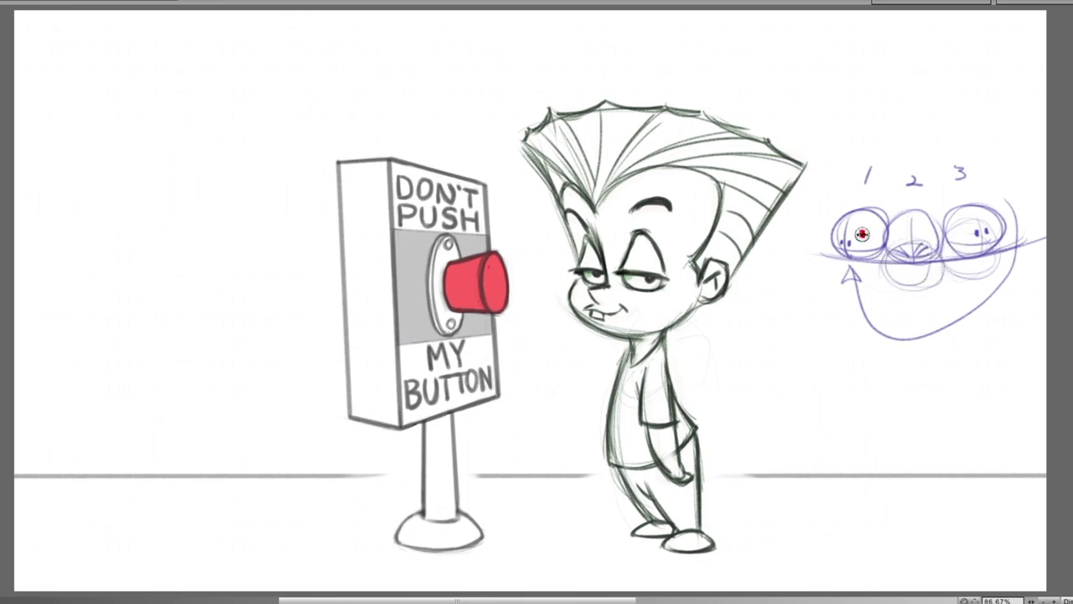
{"action": "left_click_drag", "start_coordinate": [906, 262], "coordinate": [917, 248]}
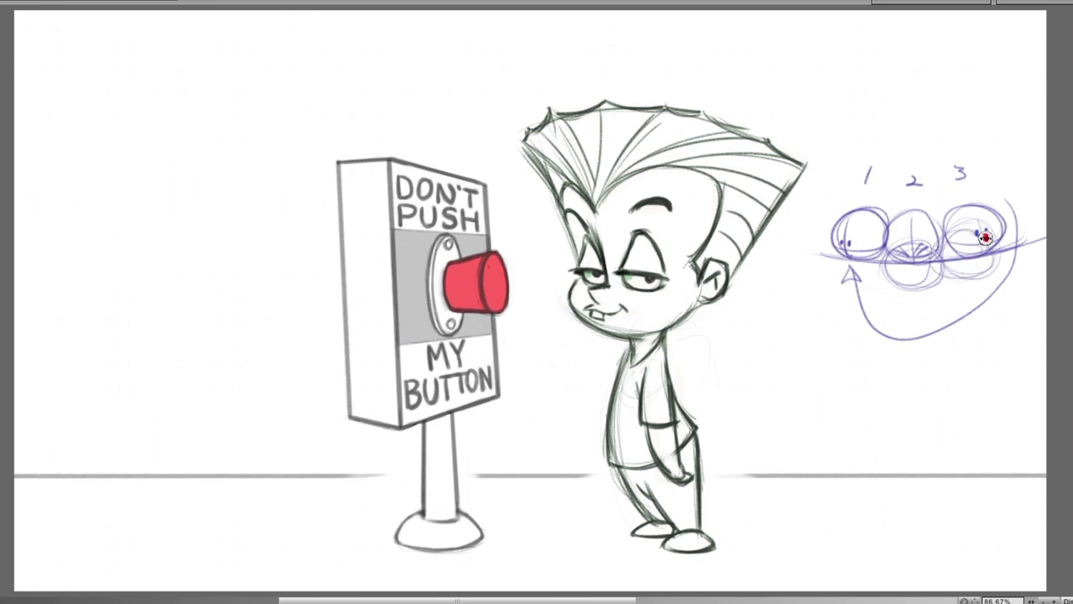
{"action": "mouse_move", "coordinate": [982, 167]}
{"action": "left_mouse_down"}
{"action": "mouse_move", "coordinate": [990, 205]}
{"action": "mouse_move", "coordinate": [929, 207]}
{"action": "mouse_move", "coordinate": [978, 204]}
{"action": "mouse_move", "coordinate": [929, 221]}
{"action": "mouse_move", "coordinate": [982, 194]}
{"action": "mouse_move", "coordinate": [952, 235]}
{"action": "mouse_move", "coordinate": [973, 189]}
{"action": "mouse_move", "coordinate": [966, 235]}
{"action": "mouse_move", "coordinate": [948, 210]}
{"action": "mouse_move", "coordinate": [902, 202]}
{"action": "mouse_move", "coordinate": [924, 232]}
{"action": "mouse_move", "coordinate": [884, 218]}
{"action": "mouse_move", "coordinate": [935, 203]}
{"action": "mouse_move", "coordinate": [903, 236]}
{"action": "mouse_move", "coordinate": [910, 194]}
{"action": "mouse_move", "coordinate": [914, 242]}
{"action": "mouse_move", "coordinate": [882, 234]}
{"action": "left_mouse_up"}
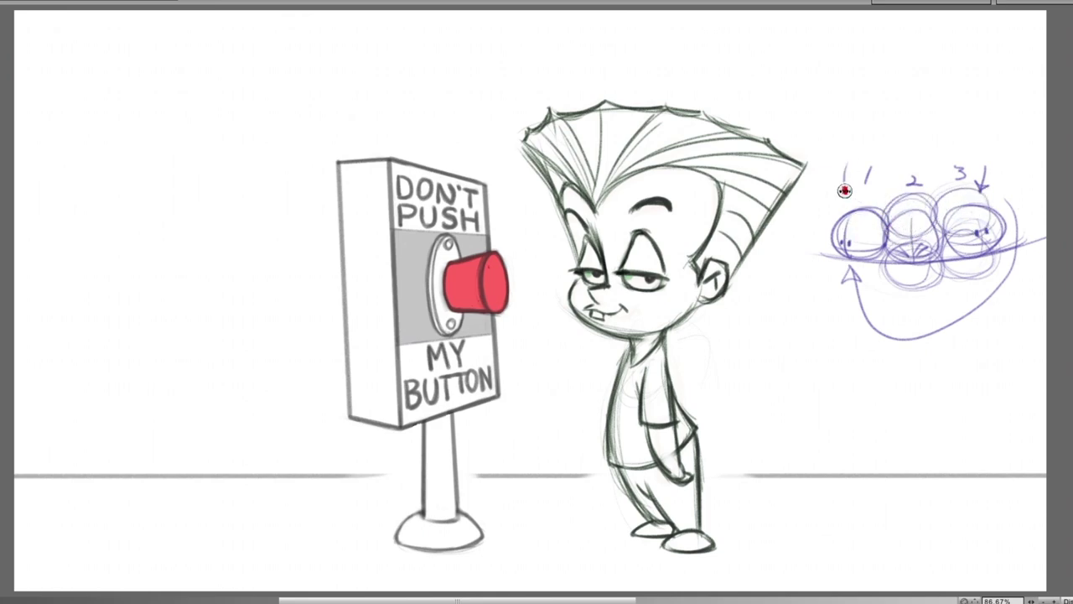
{"action": "left_click_drag", "start_coordinate": [843, 182], "coordinate": [843, 203]}
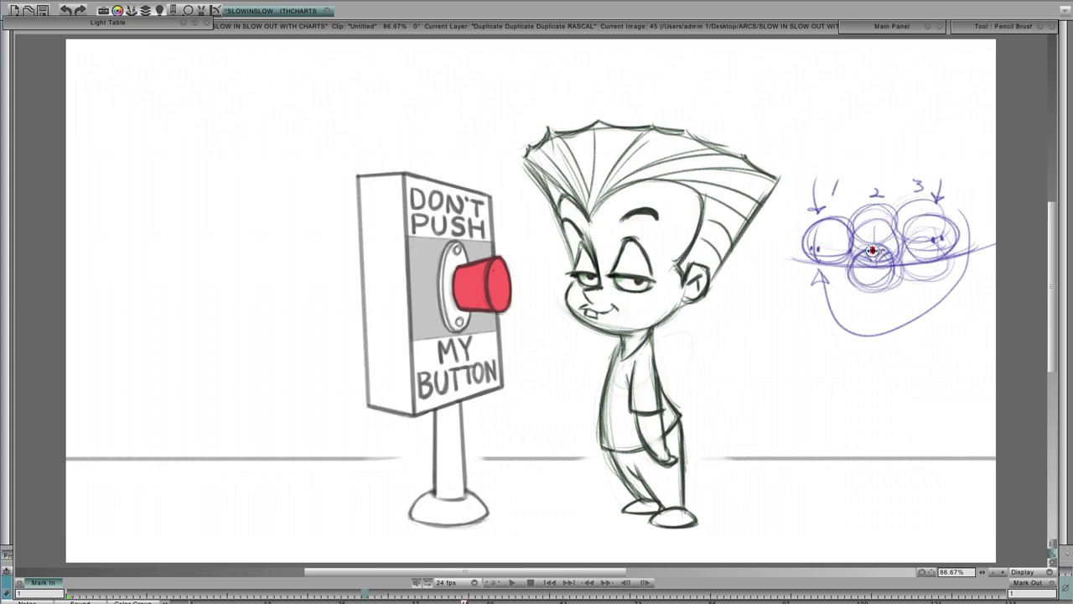
Step: Darken the circles of the head-turn path, label the lower heads 4 and 5, and draw an arrow pointing at head 1
{"action": "mouse_move", "coordinate": [873, 265]}
{"action": "left_mouse_down"}
{"action": "mouse_move", "coordinate": [862, 221]}
{"action": "mouse_move", "coordinate": [892, 236]}
{"action": "left_mouse_up"}
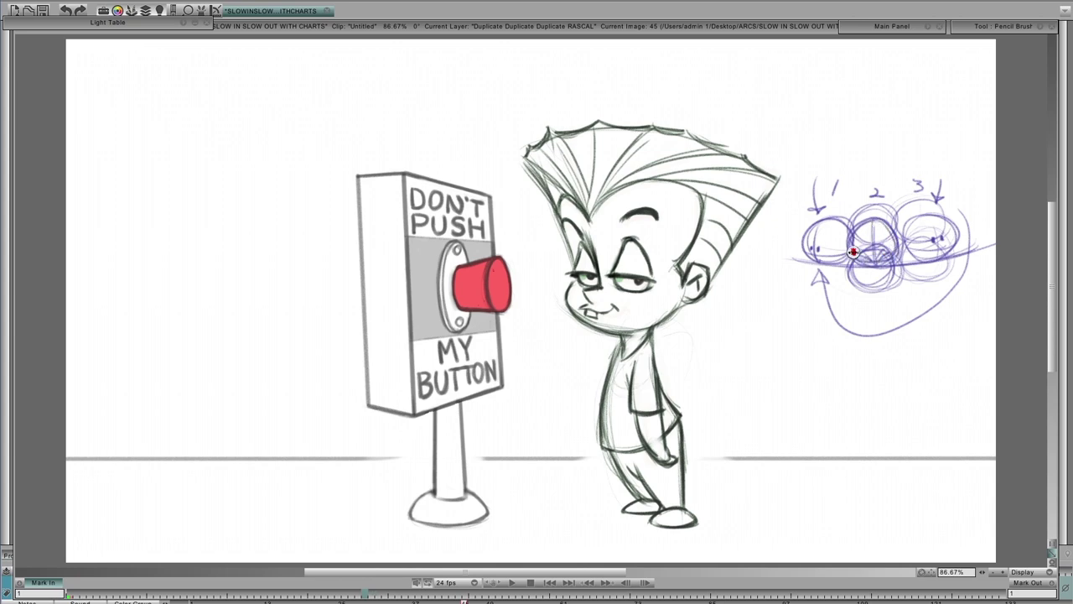
{"action": "mouse_move", "coordinate": [852, 252]}
{"action": "left_mouse_down"}
{"action": "mouse_move", "coordinate": [896, 238]}
{"action": "mouse_move", "coordinate": [866, 266]}
{"action": "mouse_move", "coordinate": [929, 220]}
{"action": "mouse_move", "coordinate": [944, 251]}
{"action": "mouse_move", "coordinate": [907, 225]}
{"action": "mouse_move", "coordinate": [948, 238]}
{"action": "mouse_move", "coordinate": [900, 227]}
{"action": "mouse_move", "coordinate": [940, 179]}
{"action": "mouse_move", "coordinate": [904, 197]}
{"action": "mouse_move", "coordinate": [927, 238]}
{"action": "mouse_move", "coordinate": [917, 250]}
{"action": "mouse_move", "coordinate": [899, 241]}
{"action": "mouse_move", "coordinate": [953, 244]}
{"action": "mouse_move", "coordinate": [938, 257]}
{"action": "mouse_move", "coordinate": [939, 223]}
{"action": "mouse_move", "coordinate": [941, 270]}
{"action": "mouse_move", "coordinate": [922, 241]}
{"action": "left_mouse_up"}
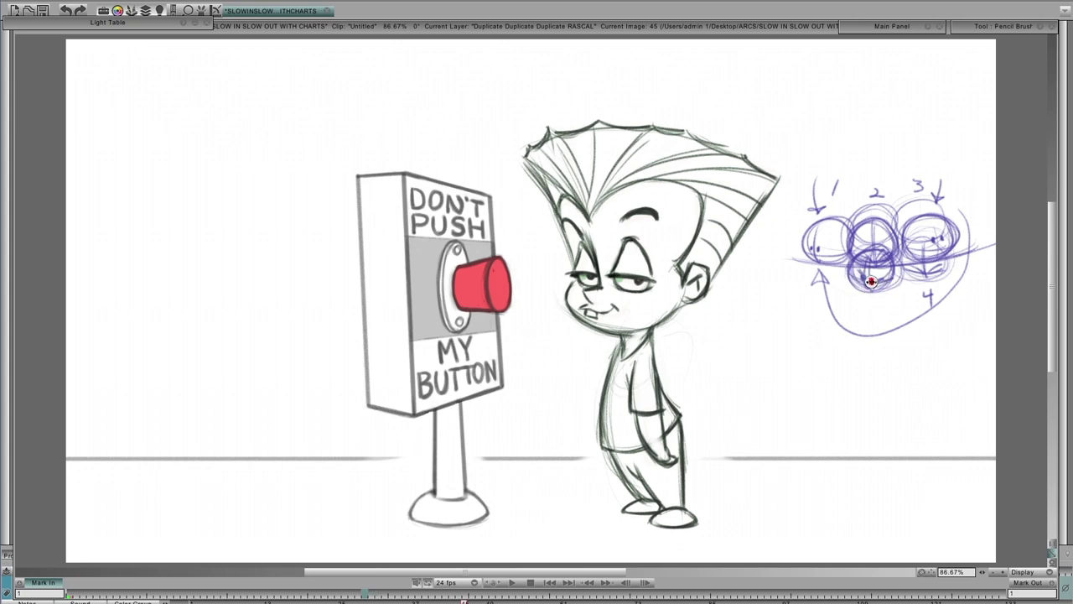
{"action": "left_click_drag", "start_coordinate": [870, 311], "coordinate": [867, 317]}
{"action": "mouse_move", "coordinate": [761, 237]}
{"action": "left_mouse_down"}
{"action": "mouse_move", "coordinate": [798, 240]}
{"action": "mouse_move", "coordinate": [785, 230]}
{"action": "mouse_move", "coordinate": [792, 248]}
{"action": "left_mouse_up"}
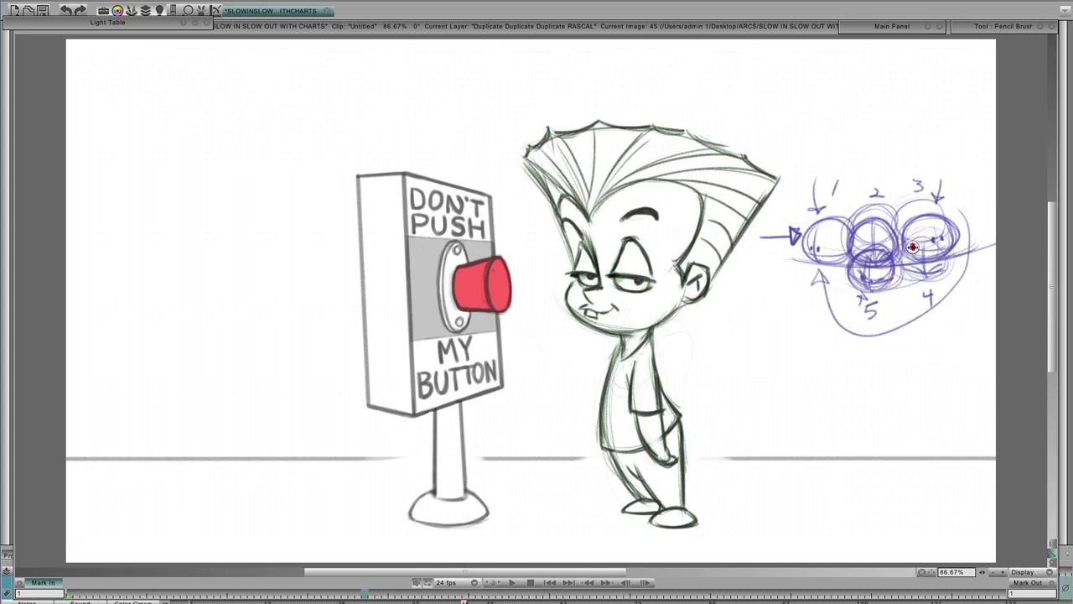
Step: On frames 85 and 86, trace the near hand's blue arc from the red button along the arms to the shoulder
{"action": "key", "text": "Return"}
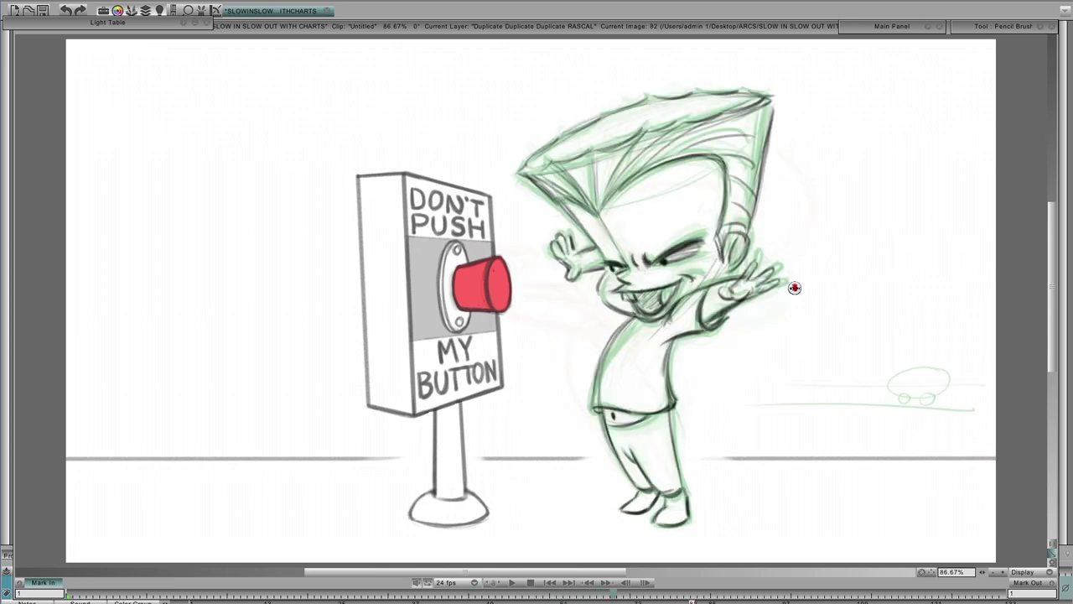
{"action": "mouse_move", "coordinate": [738, 307]}
{"action": "left_mouse_down"}
{"action": "mouse_move", "coordinate": [779, 273]}
{"action": "mouse_move", "coordinate": [656, 288]}
{"action": "mouse_move", "coordinate": [620, 322]}
{"action": "mouse_move", "coordinate": [792, 286]}
{"action": "left_mouse_up"}
{"action": "key", "text": "Right"}
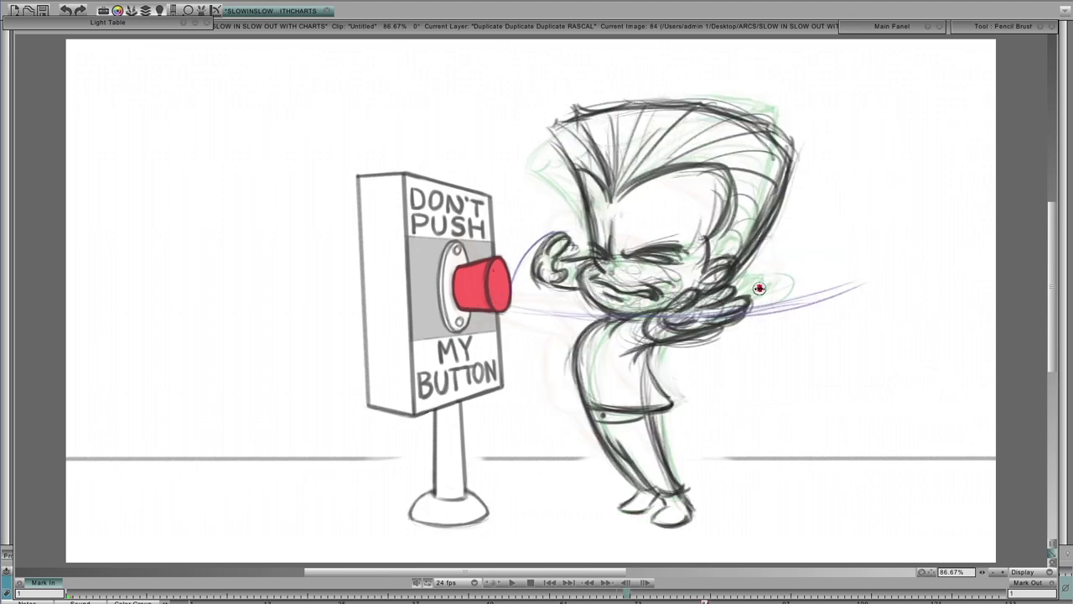
{"action": "left_click_drag", "start_coordinate": [672, 320], "coordinate": [817, 281]}
{"action": "key", "text": "Right"}
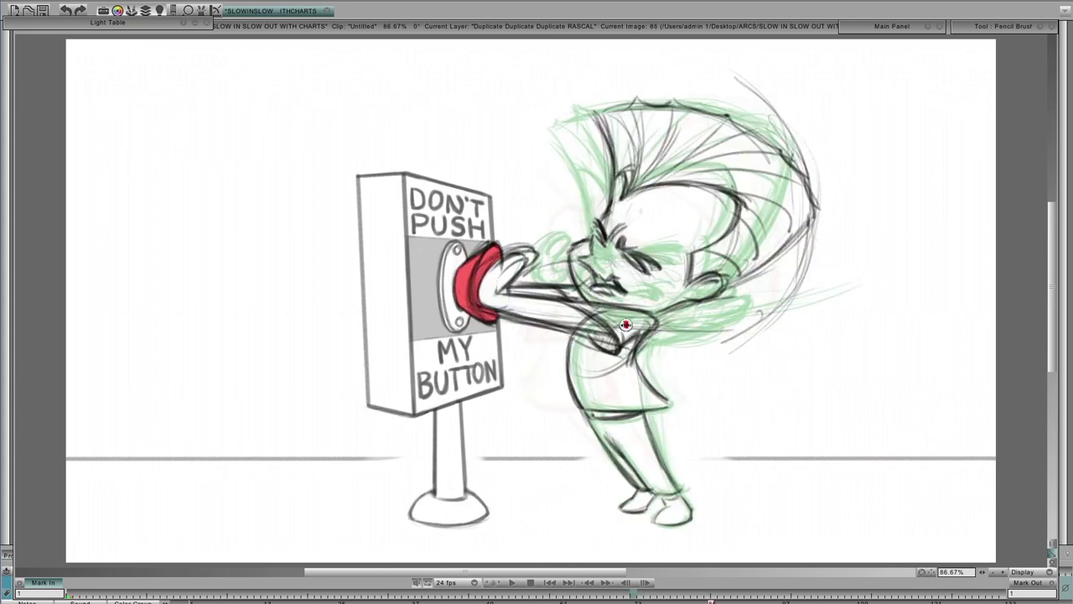
{"action": "left_click_drag", "start_coordinate": [493, 301], "coordinate": [689, 319]}
{"action": "left_click_drag", "start_coordinate": [557, 303], "coordinate": [708, 324]}
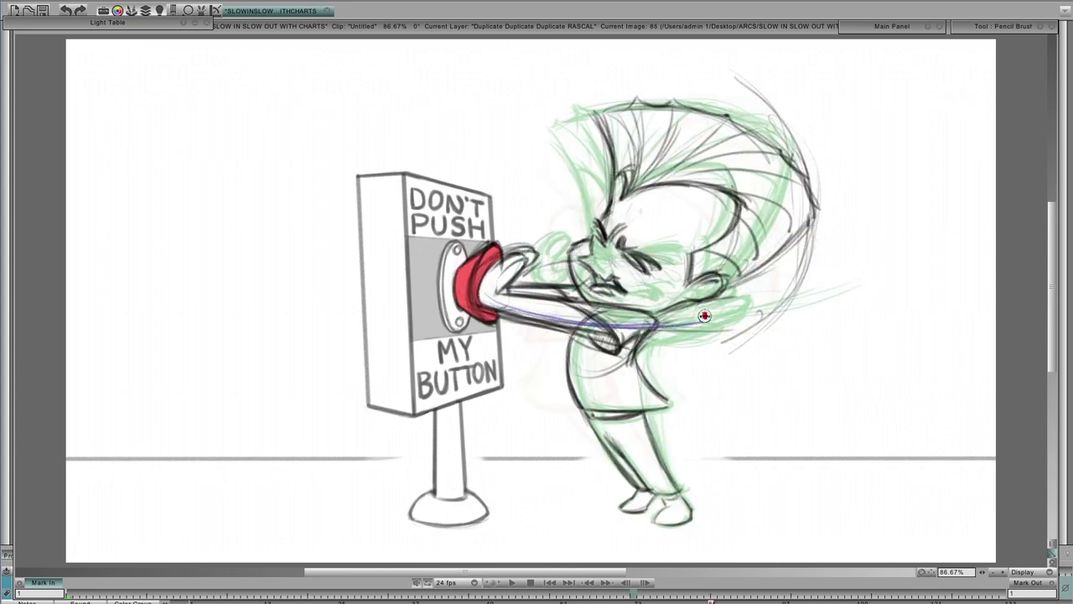
{"action": "key", "text": "Right"}
{"action": "left_click_drag", "start_coordinate": [578, 314], "coordinate": [707, 312]}
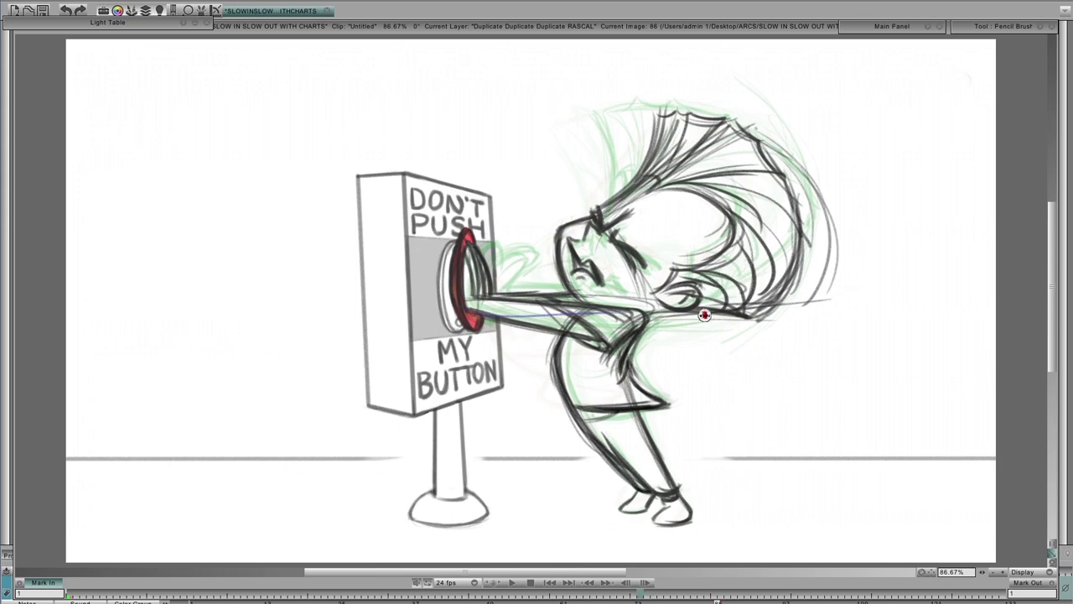
Step: Follow the near hand's arc frame by frame from the button push forward to frame 100
{"action": "key", "text": "Right"}
{"action": "key", "text": "Right"}
{"action": "key", "text": "Right"}
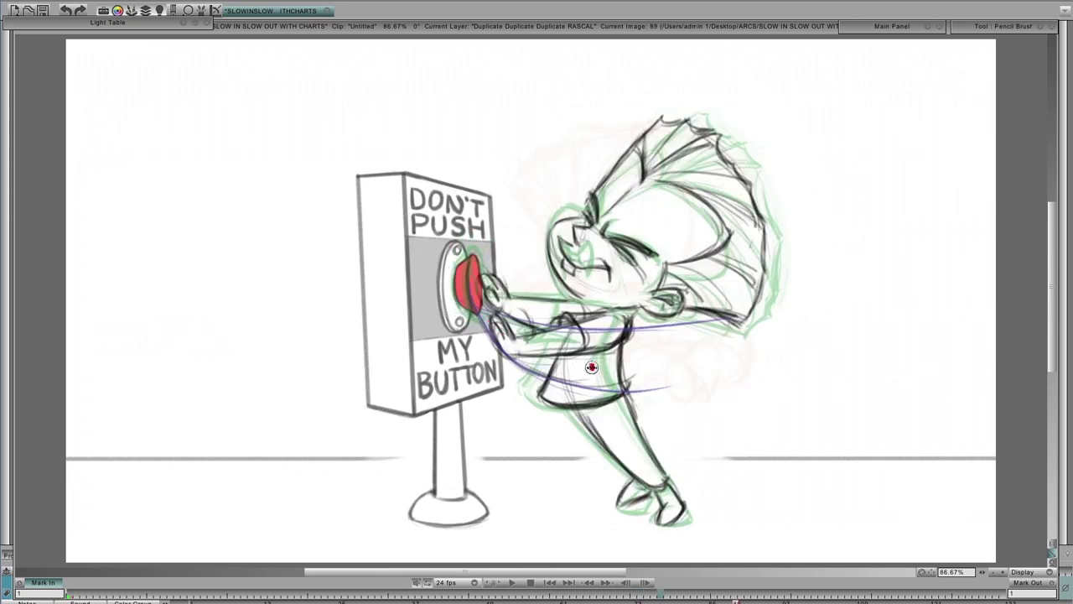
{"action": "key", "text": "Right"}
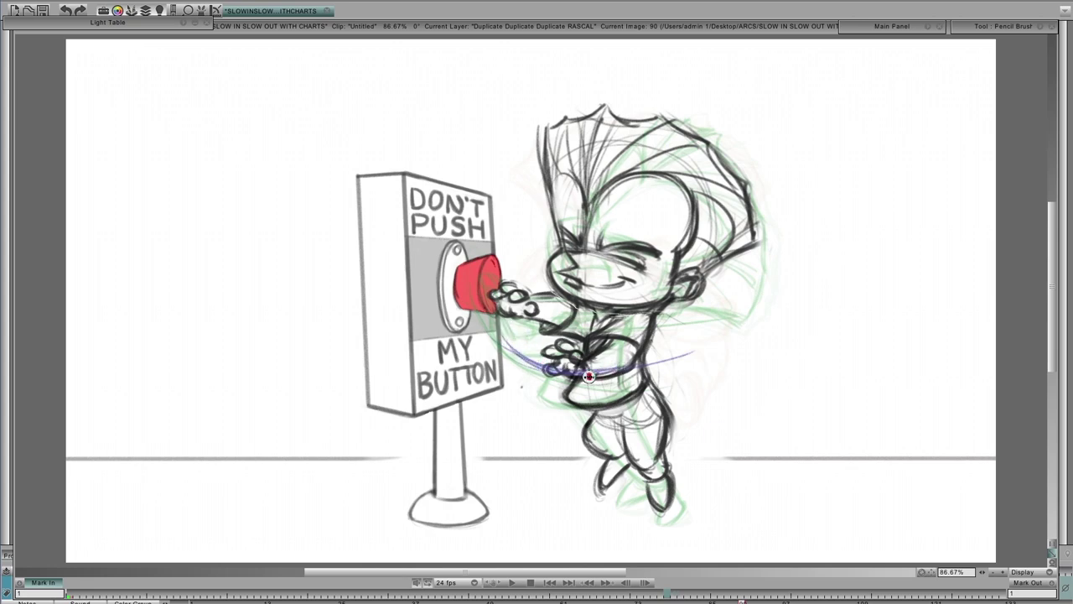
{"action": "key", "text": "Right"}
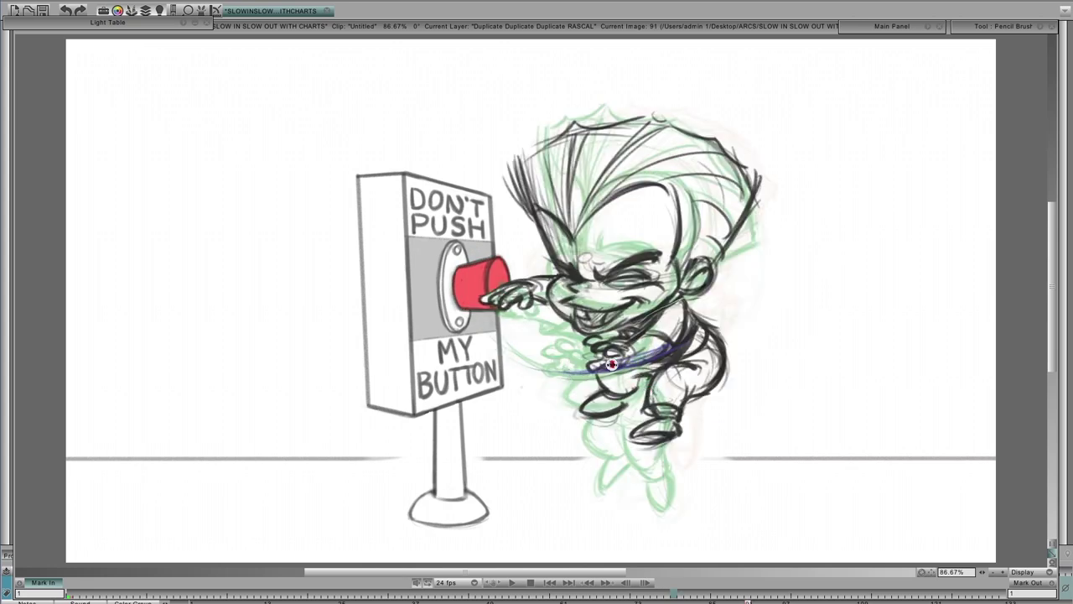
{"action": "key", "text": "Right"}
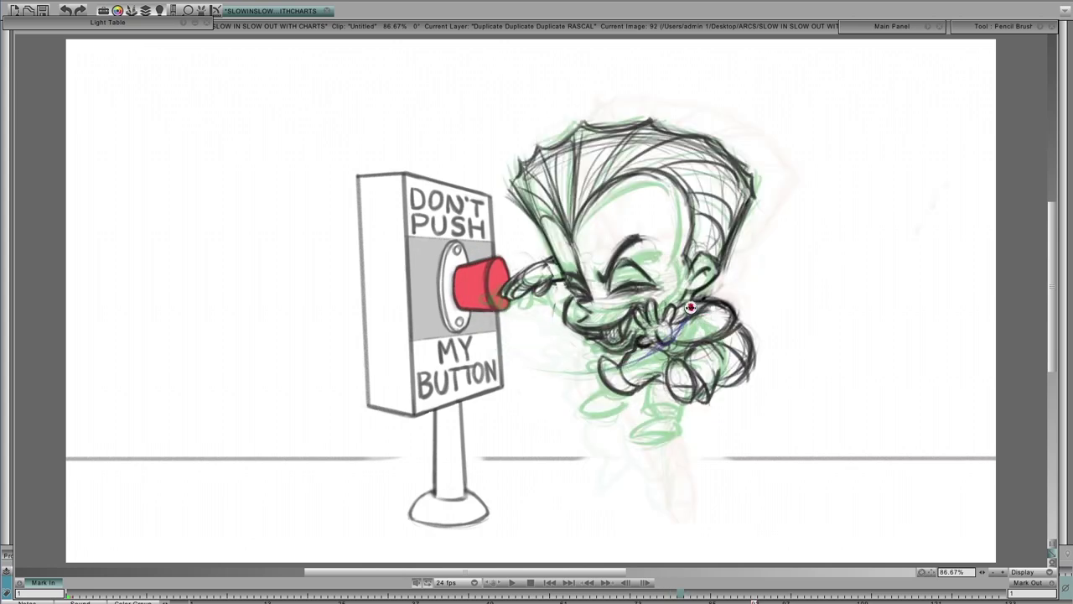
{"action": "key", "text": "Right"}
{"action": "key", "text": "Right"}
{"action": "key", "text": "Right"}
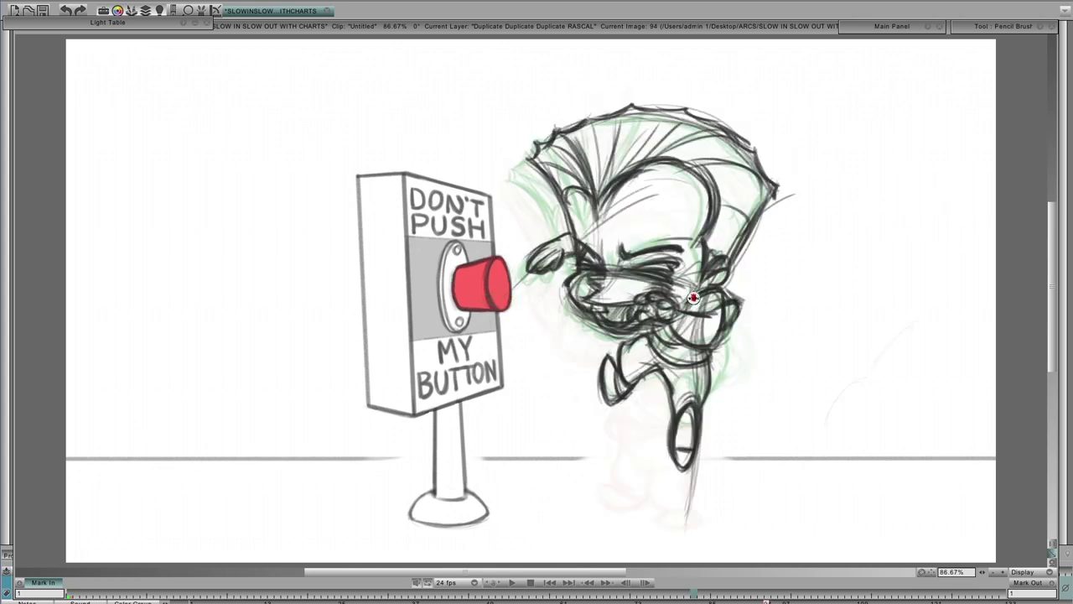
{"action": "mouse_move", "coordinate": [694, 296]}
{"action": "left_mouse_down"}
{"action": "mouse_move", "coordinate": [649, 288]}
{"action": "mouse_move", "coordinate": [640, 301]}
{"action": "mouse_move", "coordinate": [687, 279]}
{"action": "left_mouse_up"}
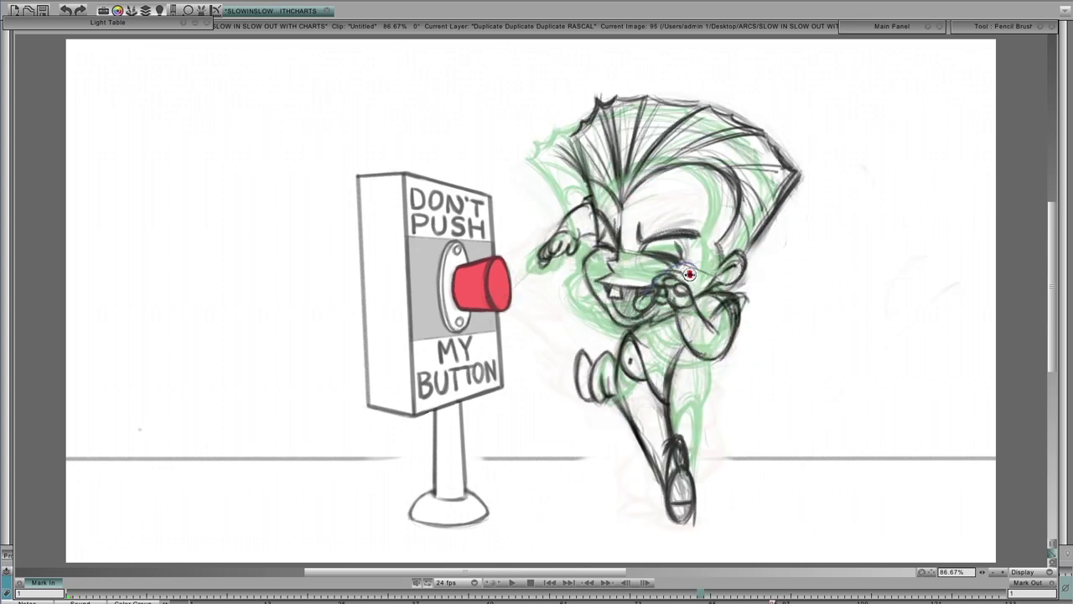
{"action": "key", "text": "Right"}
{"action": "key", "text": "Right"}
{"action": "key", "text": "Right"}
{"action": "key", "text": "Right"}
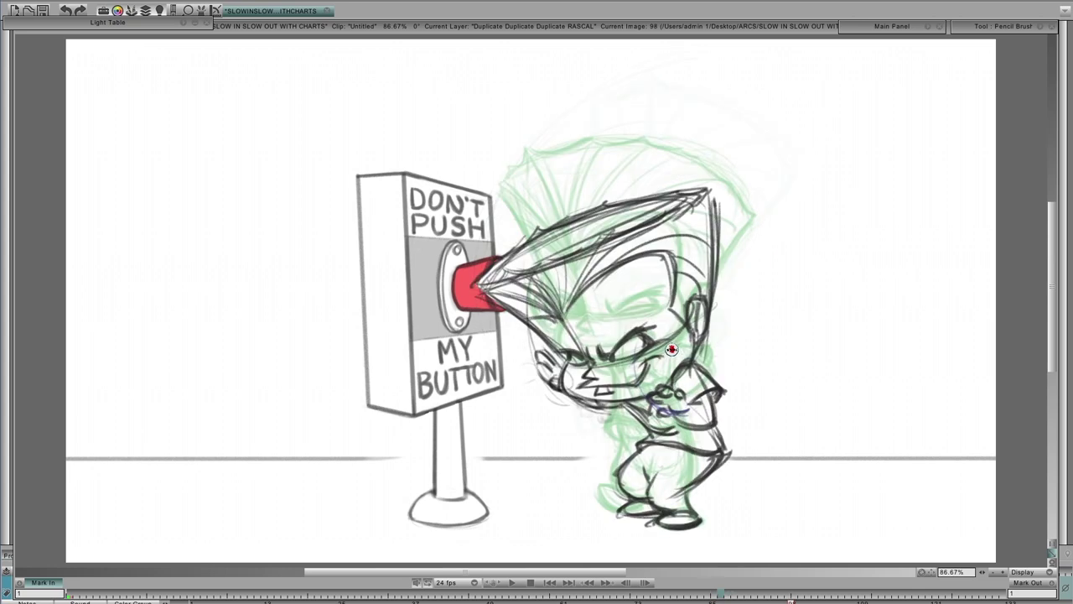
{"action": "key", "text": "Right"}
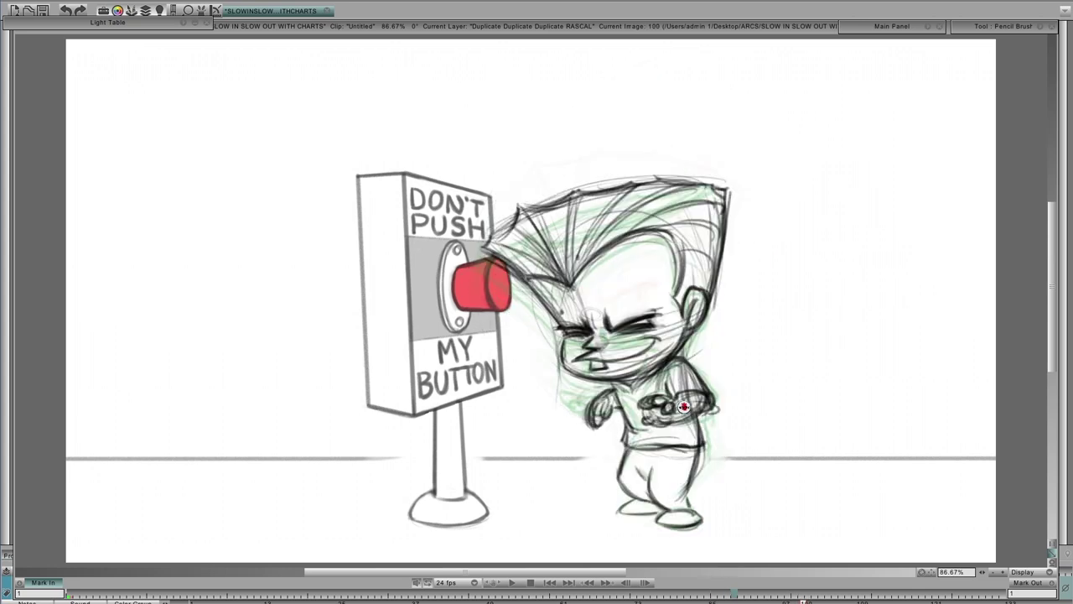
Step: Review the traced arcs in reverse from frame 100 back past the button push to the standing pose around frame 75
{"action": "key", "text": "Left"}
{"action": "key", "text": "Left"}
{"action": "key", "text": "Left"}
{"action": "key", "text": "Left"}
{"action": "key", "text": "Left"}
{"action": "key", "text": "Left"}
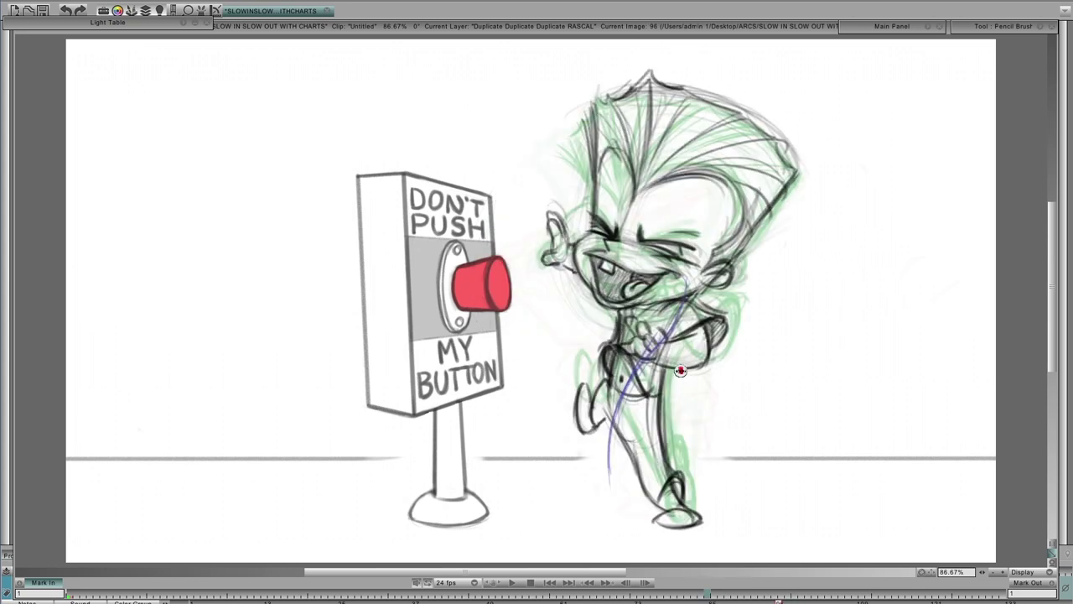
{"action": "key", "text": "Left"}
{"action": "key", "text": "Left"}
{"action": "key", "text": "Left"}
{"action": "key", "text": "Left"}
{"action": "key", "text": "Left"}
{"action": "key", "text": "Left"}
{"action": "key", "text": "Left"}
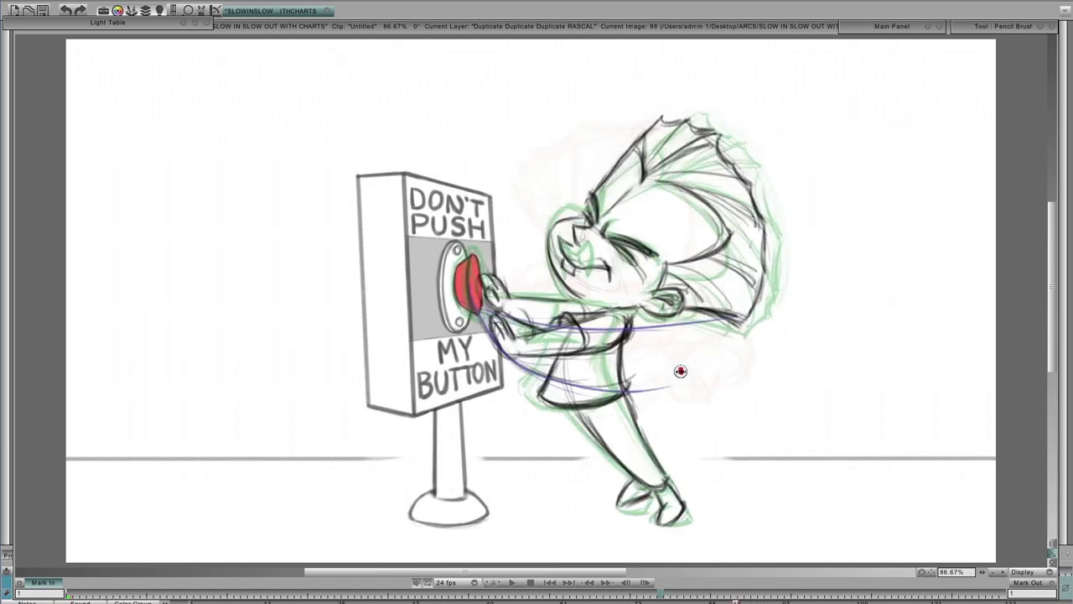
{"action": "key", "text": "Left"}
{"action": "key", "text": "Left"}
{"action": "key", "text": "Left"}
{"action": "key", "text": "Left"}
{"action": "key", "text": "Left"}
{"action": "key", "text": "Left"}
{"action": "key", "text": "Left"}
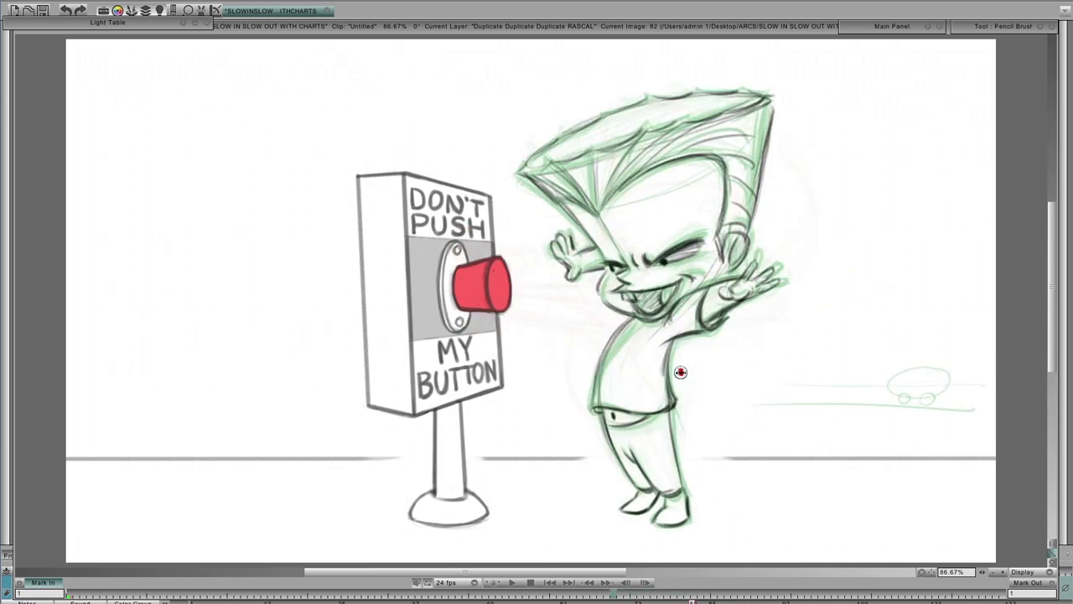
{"action": "key", "text": "Left"}
{"action": "key", "text": "Left"}
{"action": "key", "text": "Left"}
{"action": "key", "text": "Left"}
{"action": "key", "text": "Left"}
{"action": "key", "text": "Left"}
{"action": "key", "text": "Left"}
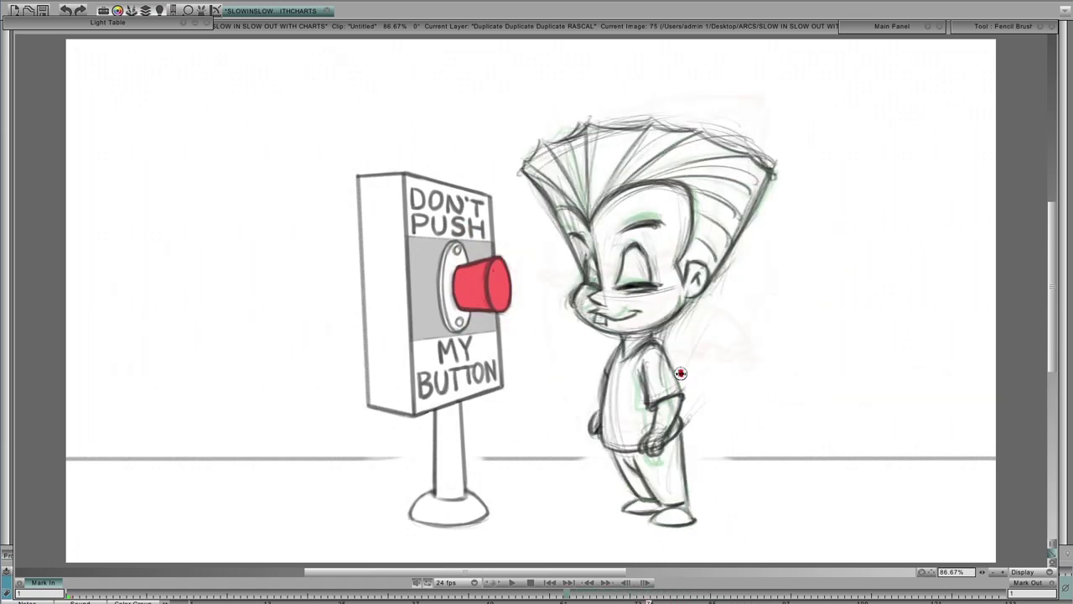
{"action": "key", "text": "Left"}
Step: Flip forward again from the standing pose to compare both hands' arcs, stopping at frame 78
{"action": "key", "text": "Right"}
{"action": "key", "text": "Right"}
{"action": "key", "text": "Right"}
{"action": "key", "text": "Right"}
{"action": "key", "text": "Right"}
{"action": "key", "text": "Right"}
{"action": "key", "text": "Right"}
{"action": "key", "text": "Right"}
{"action": "key", "text": "Right"}
{"action": "key", "text": "Right"}
{"action": "key", "text": "Right"}
{"action": "key", "text": "Right"}
{"action": "key", "text": "Right"}
{"action": "key", "text": "Right"}
{"action": "key", "text": "Right"}
{"action": "key", "text": "Right"}
{"action": "key", "text": "Right"}
{"action": "key", "text": "Right"}
{"action": "key", "text": "Right"}
{"action": "key", "text": "Right"}
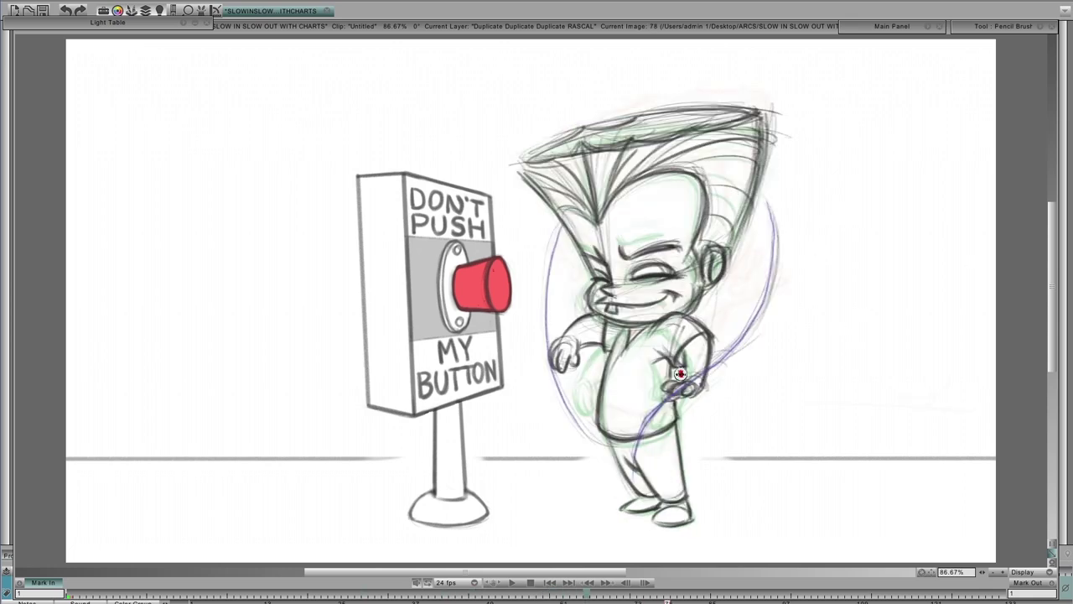
Step: Return to the standing pose and mark the head's arc in blue between the eyes on frames 73 and 75
{"action": "key", "text": "Left"}
{"action": "key", "text": "Left"}
{"action": "key", "text": "Left"}
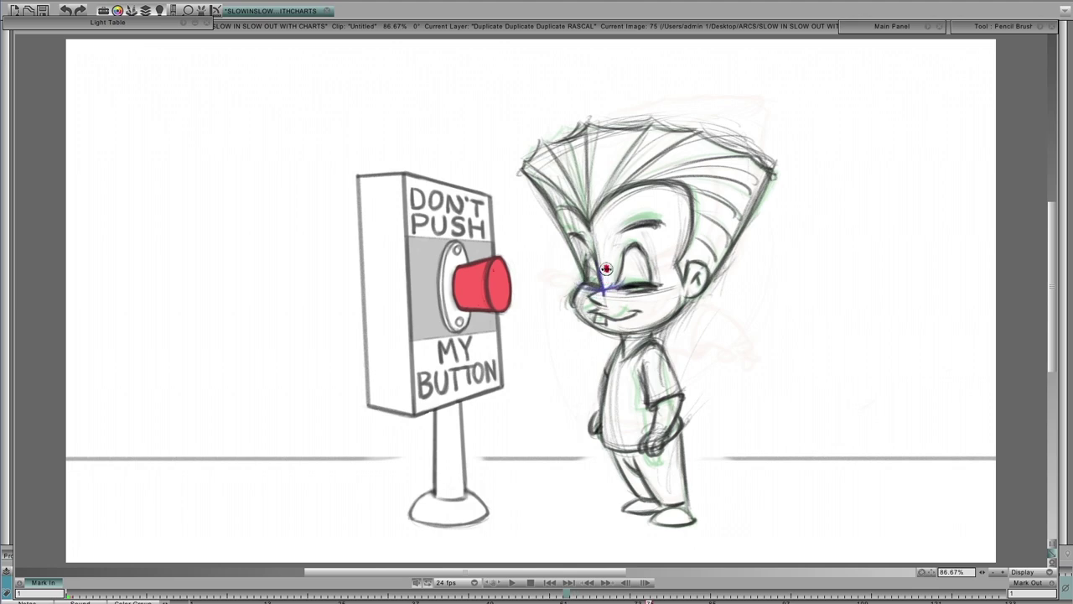
{"action": "key", "text": "comma"}
{"action": "key", "text": "comma"}
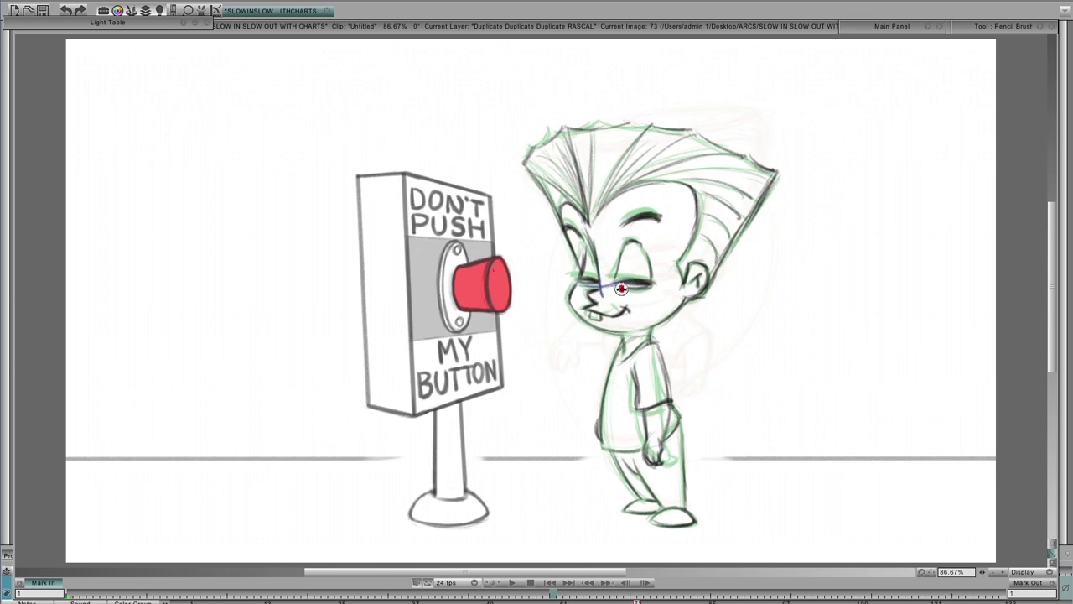
{"action": "key", "text": "period"}
{"action": "key", "text": "period"}
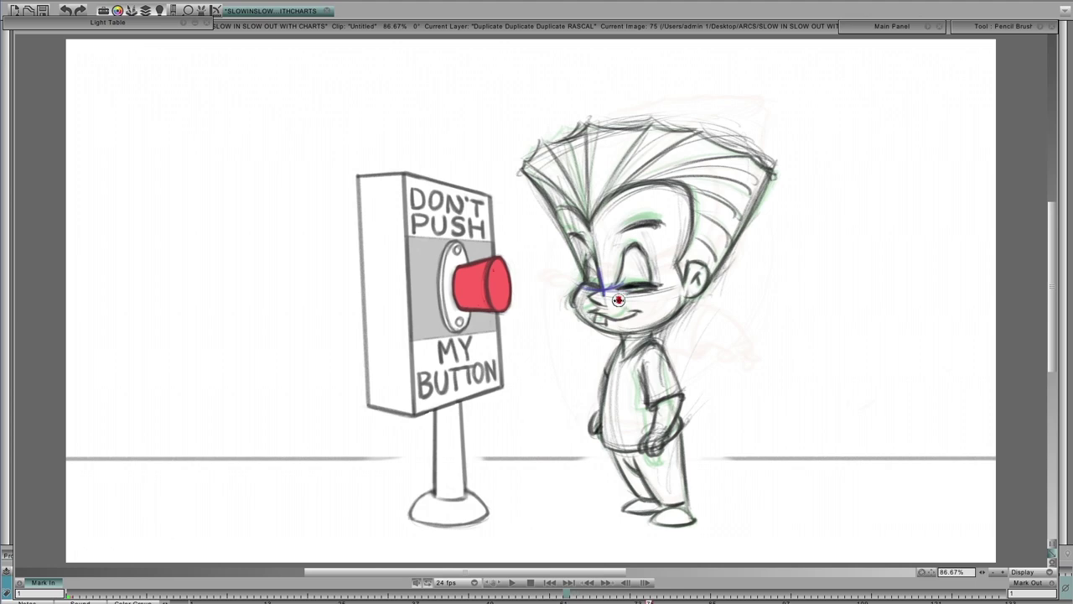
Step: Mark the head's position in blue at the nose bridge from frame 77 through frame 81, continuing on to frame 84
{"action": "key", "text": "period"}
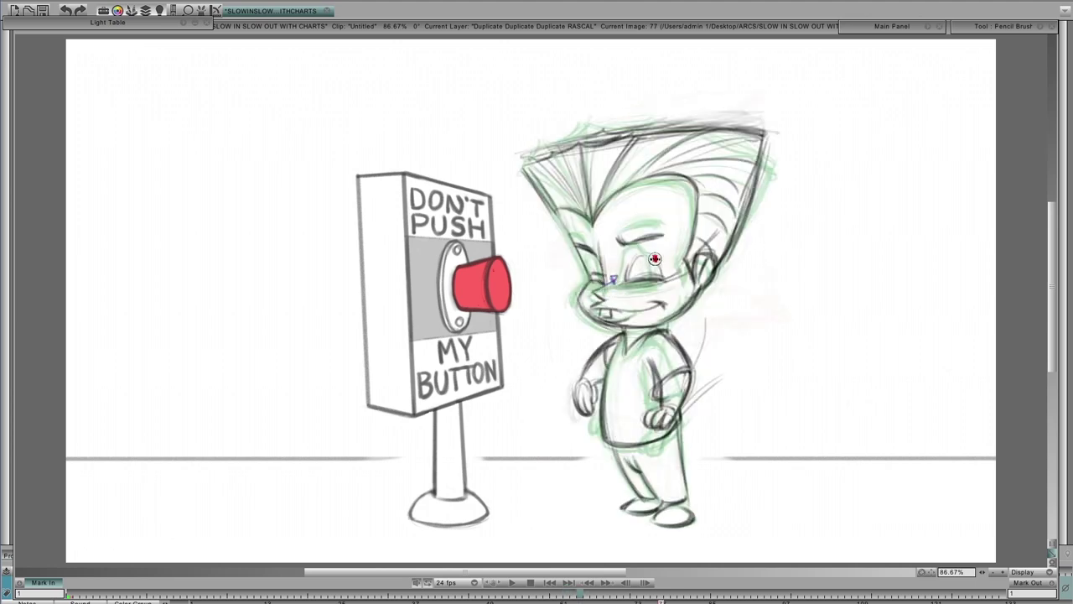
{"action": "key", "text": "period"}
{"action": "key", "text": "period"}
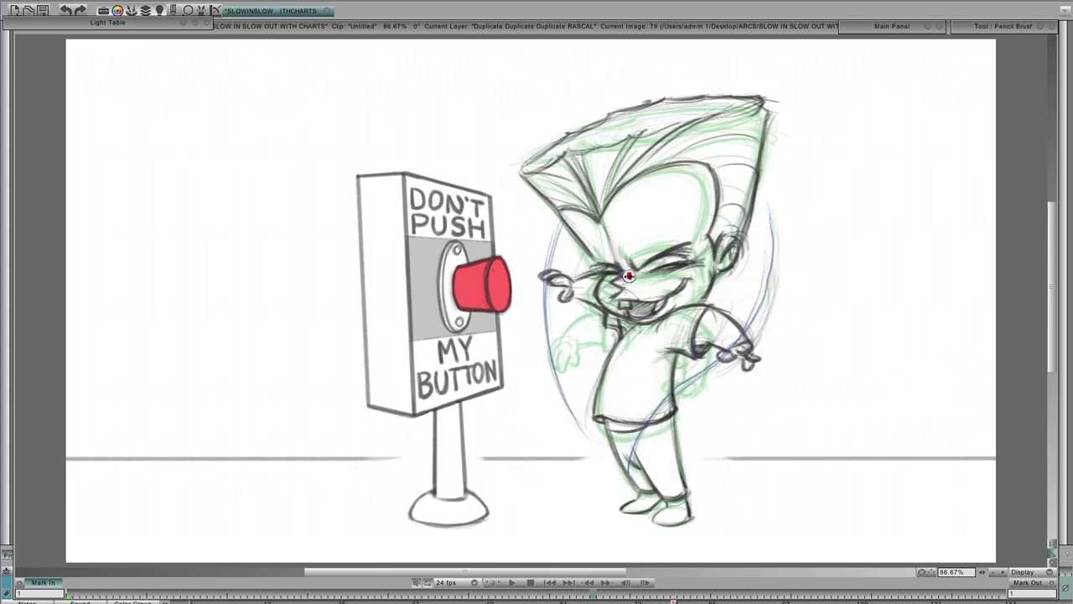
{"action": "key", "text": "period"}
{"action": "key", "text": "period"}
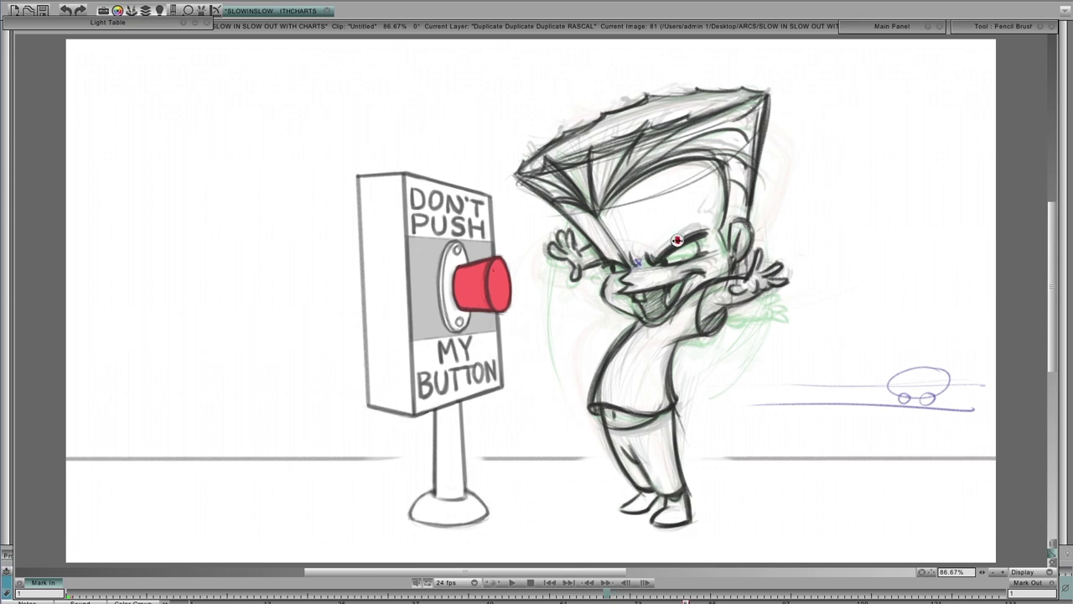
{"action": "key", "text": "period"}
{"action": "key", "text": "period"}
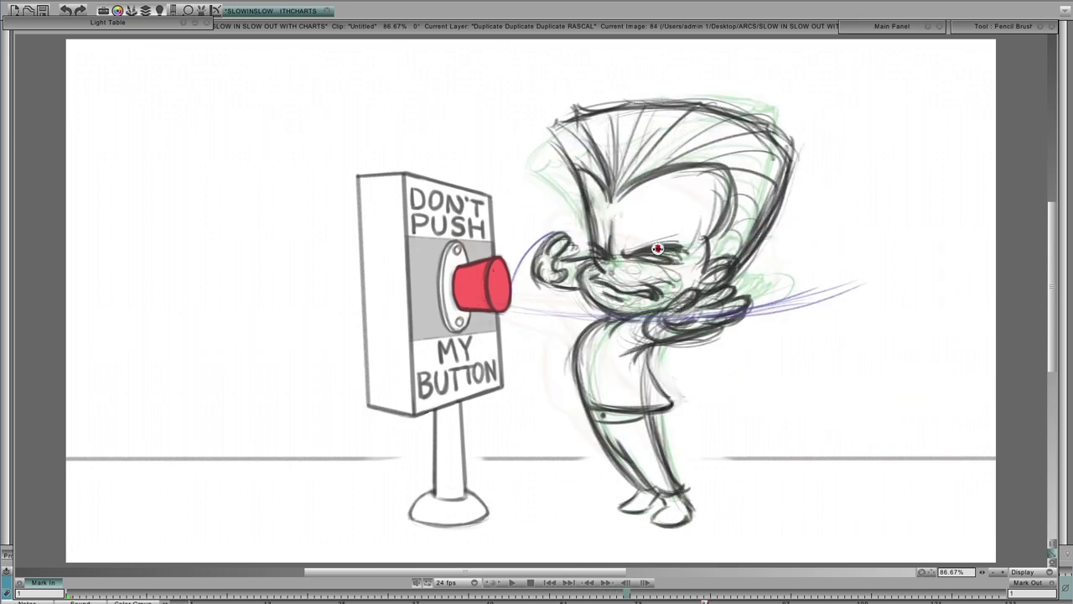
Step: Go back to frame 81 and mark the nose bridge's path on frames 82 and 83, advancing to the push on frame 86
{"action": "key", "text": "comma"}
{"action": "key", "text": "comma"}
{"action": "key", "text": "comma"}
{"action": "key", "text": "comma"}
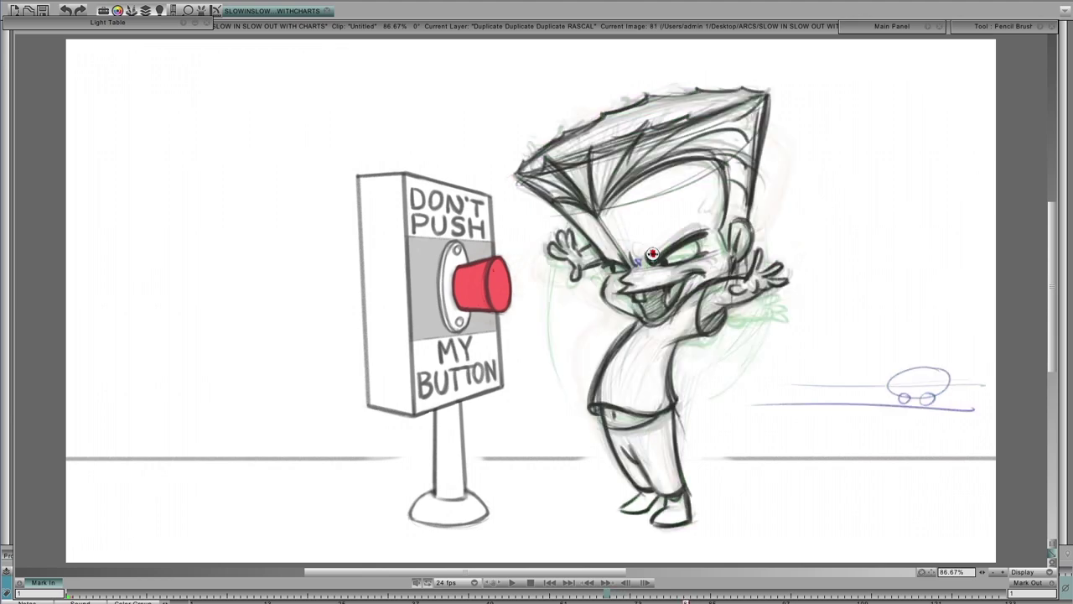
{"action": "key", "text": "period"}
{"action": "key", "text": "period"}
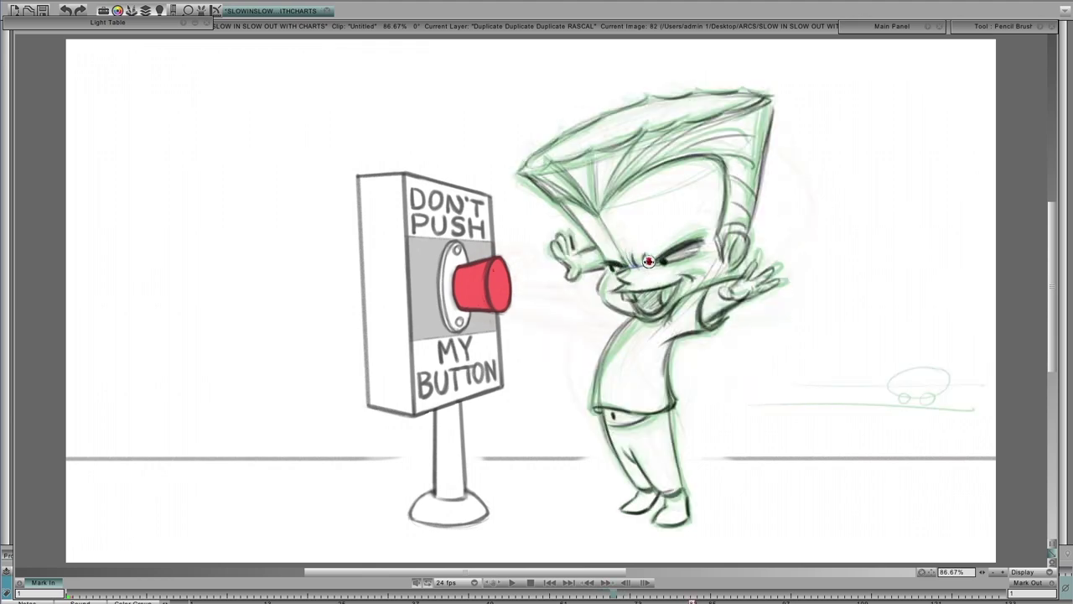
{"action": "key", "text": "period"}
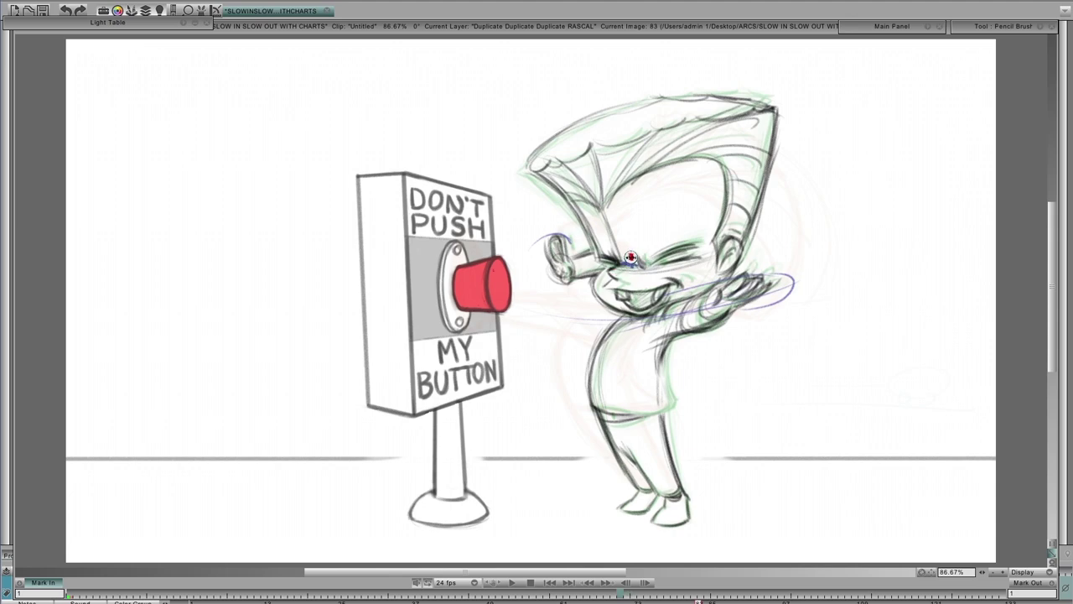
{"action": "key", "text": "period"}
{"action": "key", "text": "period"}
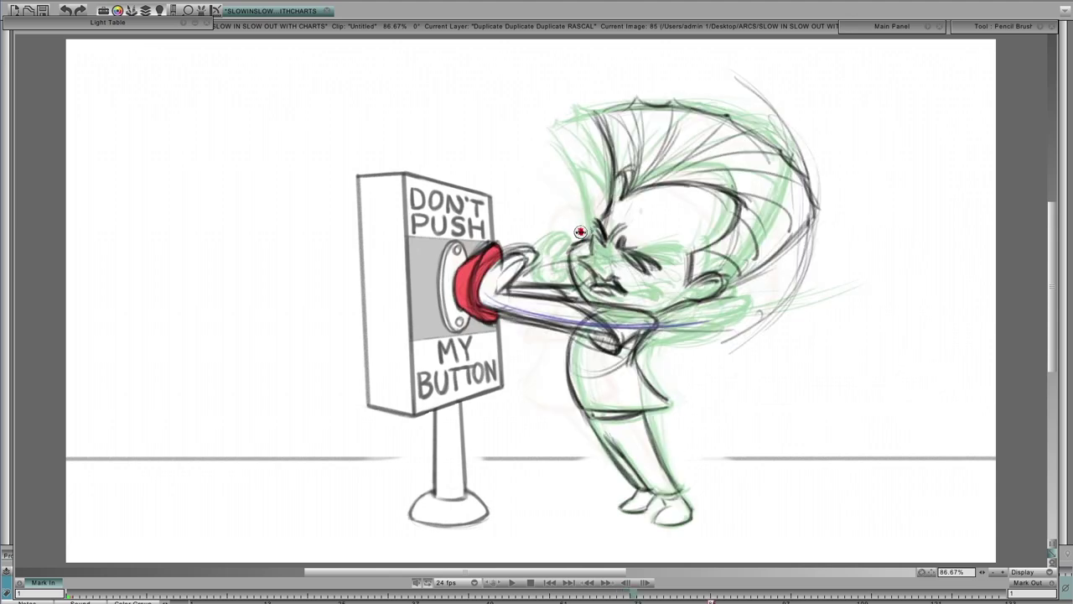
{"action": "key", "text": "period"}
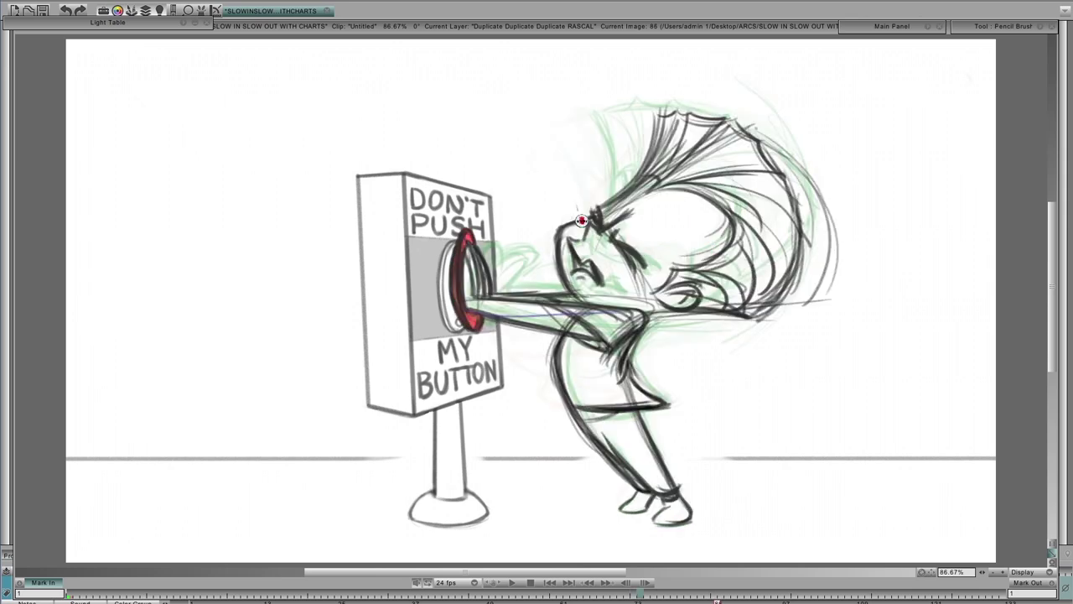
Step: Trace a blue arc through the face at eye level for the head's thrust on frames 86 and 87, checking ahead to frame 89
{"action": "left_click_drag", "start_coordinate": [571, 195], "coordinate": [653, 263]}
{"action": "key", "text": "period"}
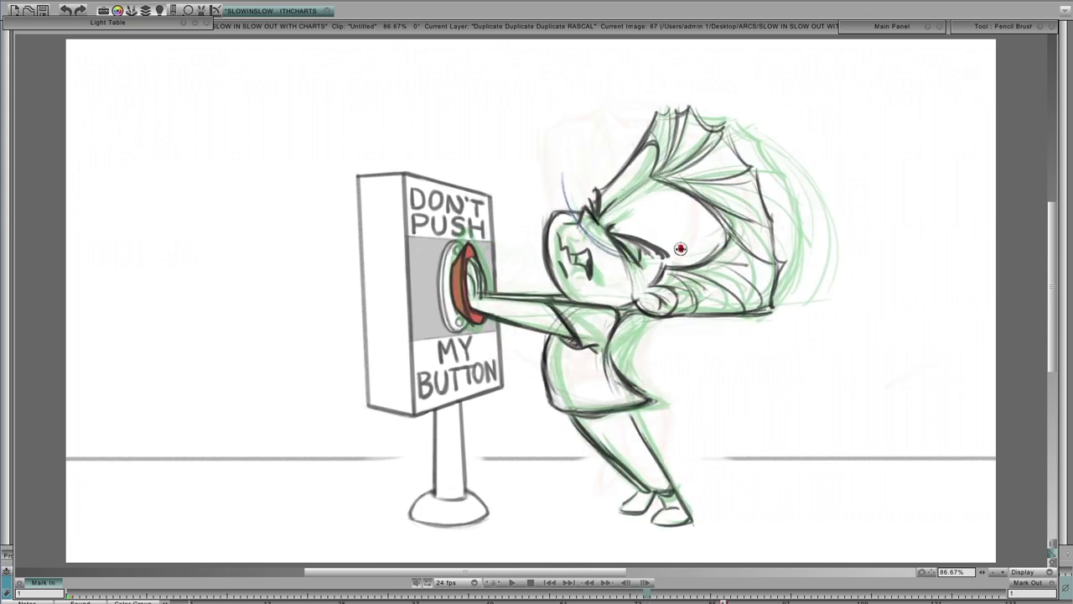
{"action": "key", "text": "period"}
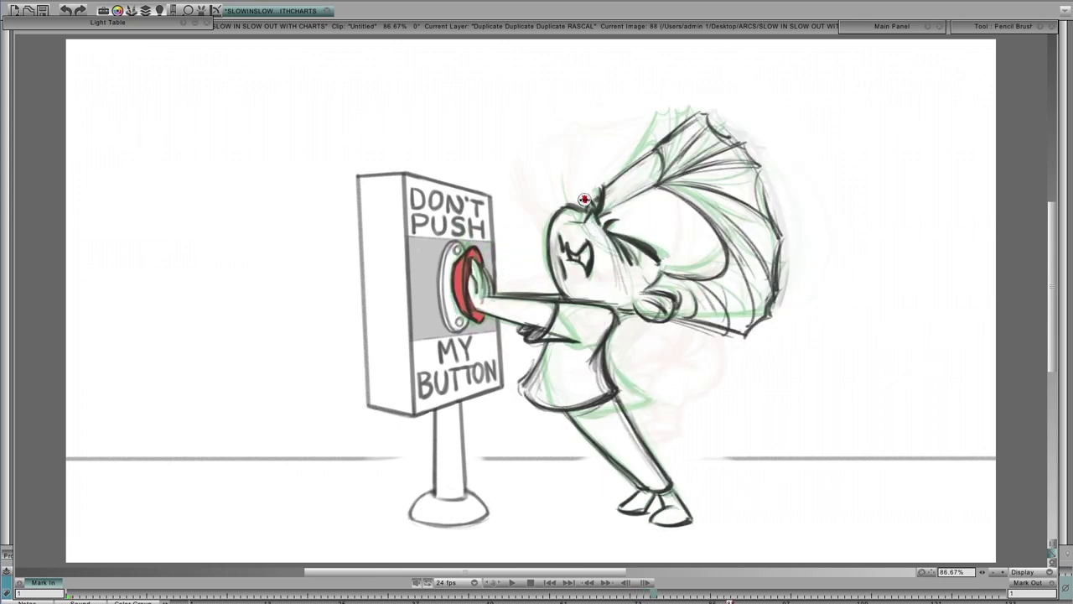
{"action": "key", "text": "period"}
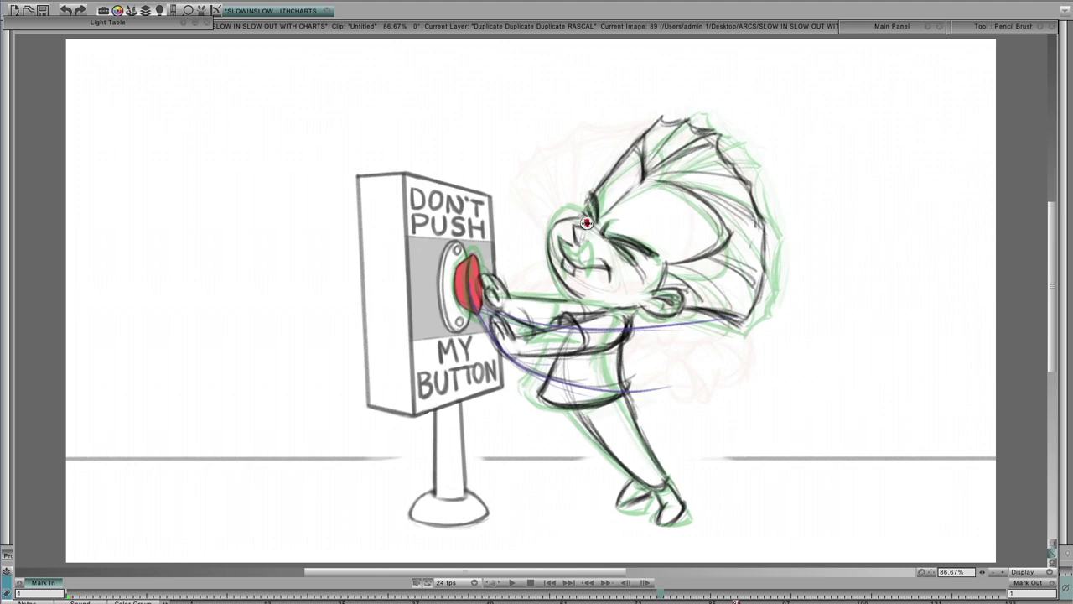
Step: Compare frames 87 to 89 back and forth and mark the head's arc near the brow on frames 88 and 89
{"action": "key", "text": "comma"}
{"action": "key", "text": "comma"}
{"action": "key", "text": "period"}
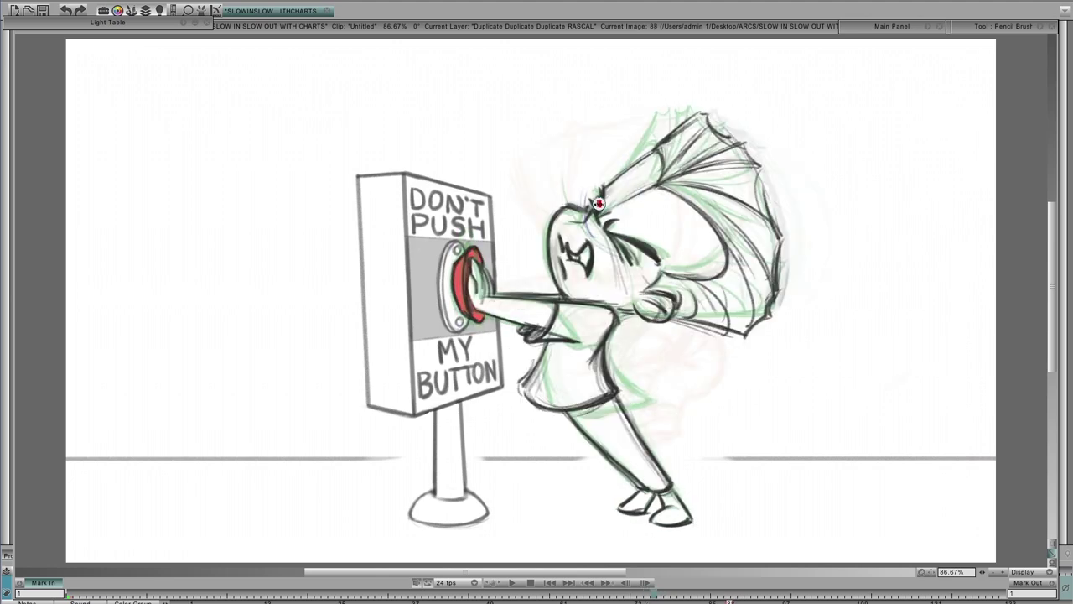
{"action": "key", "text": "period"}
{"action": "key", "text": "comma"}
{"action": "key", "text": "comma"}
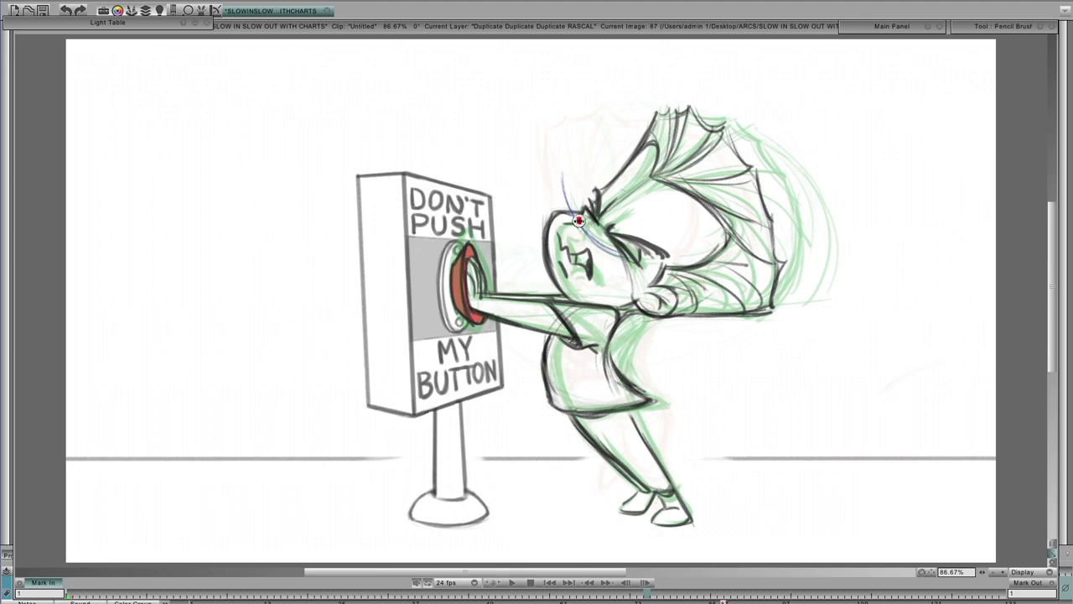
{"action": "key", "text": "period"}
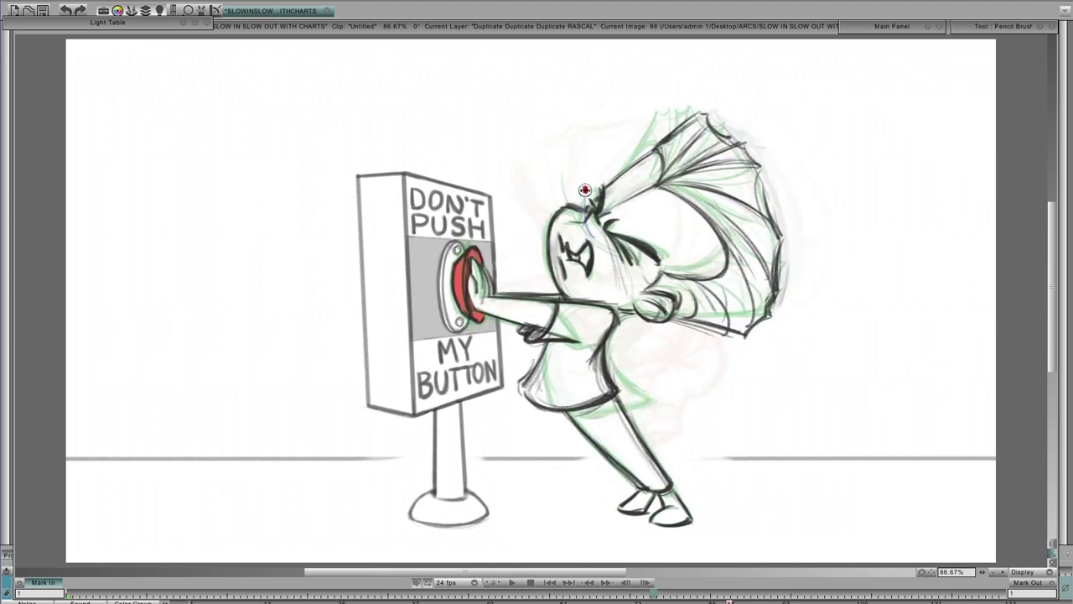
{"action": "key", "text": "period"}
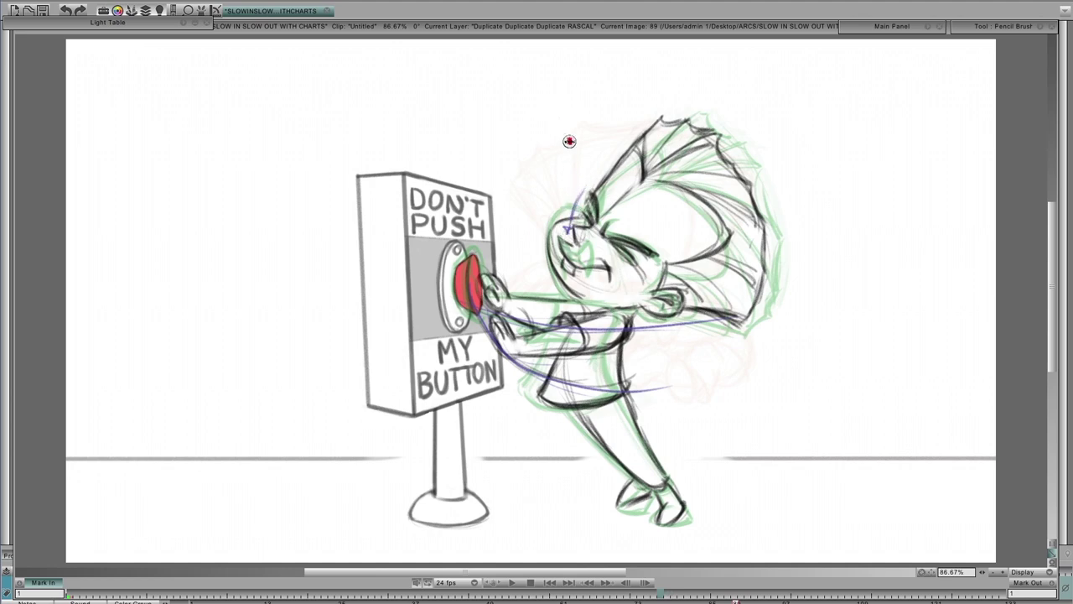
Step: Sketch a small blue diagram above the character on frame 89, with two curved paths meeting at a dot and arrowheads along them
{"action": "mouse_move", "coordinate": [565, 163]}
{"action": "left_mouse_down"}
{"action": "mouse_move", "coordinate": [524, 125]}
{"action": "mouse_move", "coordinate": [513, 77]}
{"action": "left_mouse_up"}
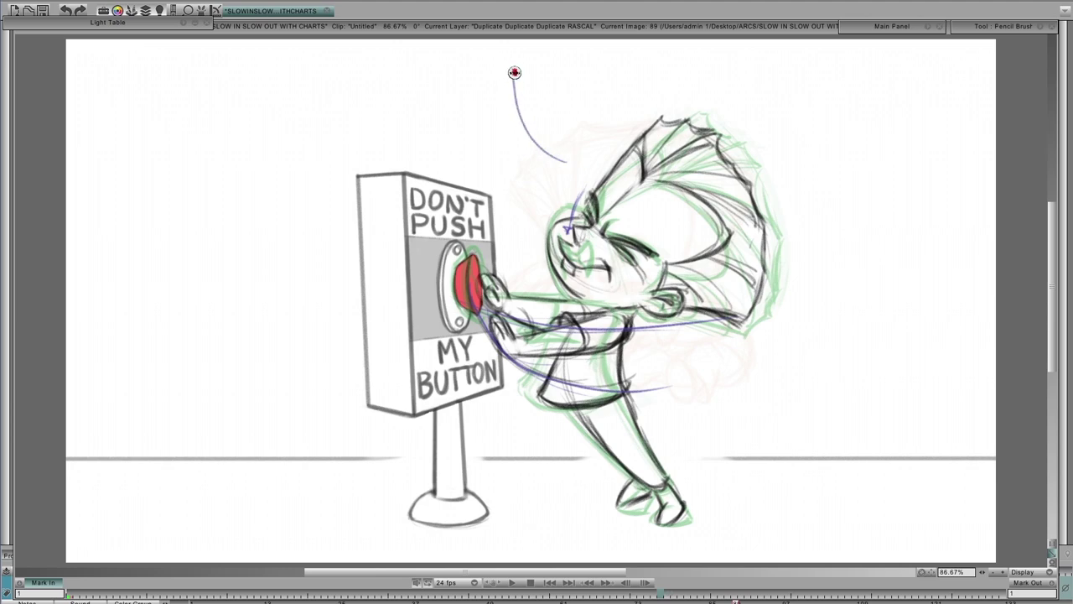
{"action": "left_click_drag", "start_coordinate": [506, 94], "coordinate": [517, 158]}
{"action": "left_click_drag", "start_coordinate": [505, 106], "coordinate": [517, 160]}
{"action": "left_click_drag", "start_coordinate": [518, 113], "coordinate": [551, 161]}
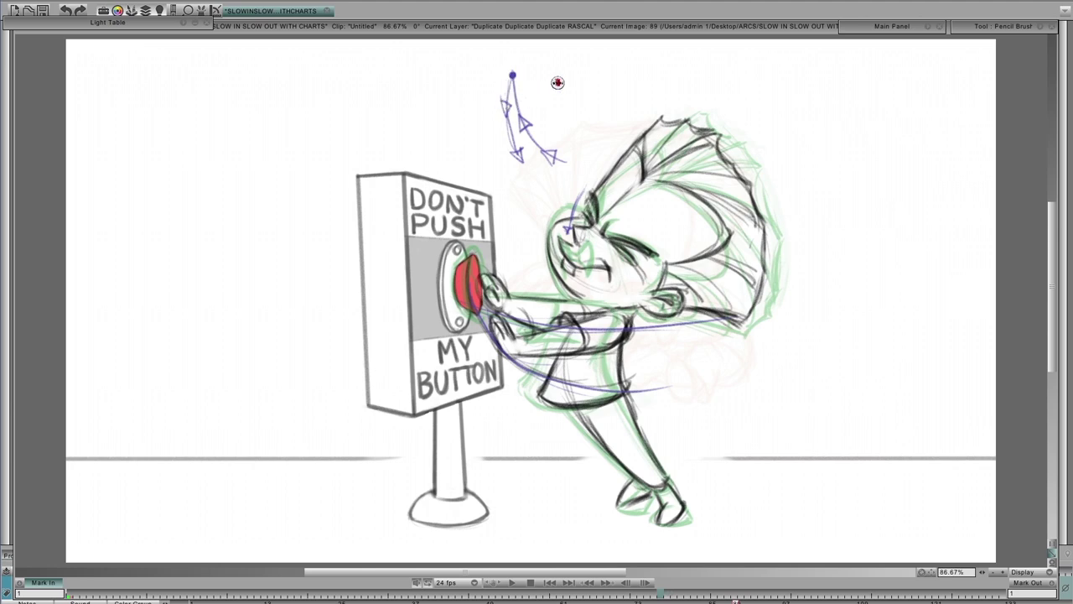
Step: On frame 91, trace the head's blue arc from the front of the hair down across the eyes
{"action": "key", "text": "Right"}
{"action": "key", "text": "Right"}
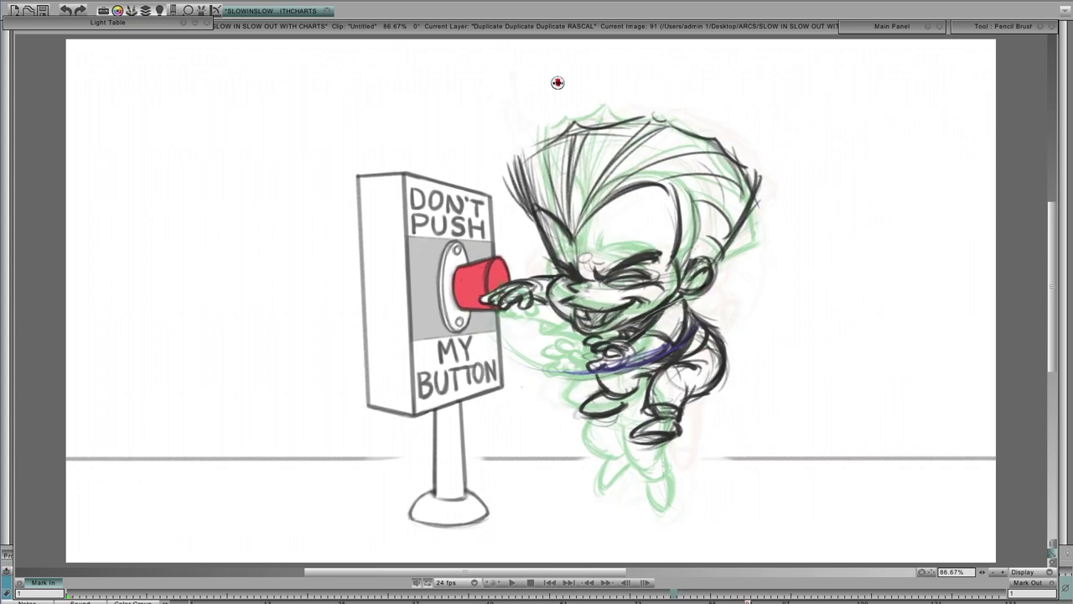
{"action": "mouse_move", "coordinate": [525, 171]}
{"action": "left_mouse_down"}
{"action": "mouse_move", "coordinate": [526, 221]}
{"action": "mouse_move", "coordinate": [599, 286]}
{"action": "left_mouse_up"}
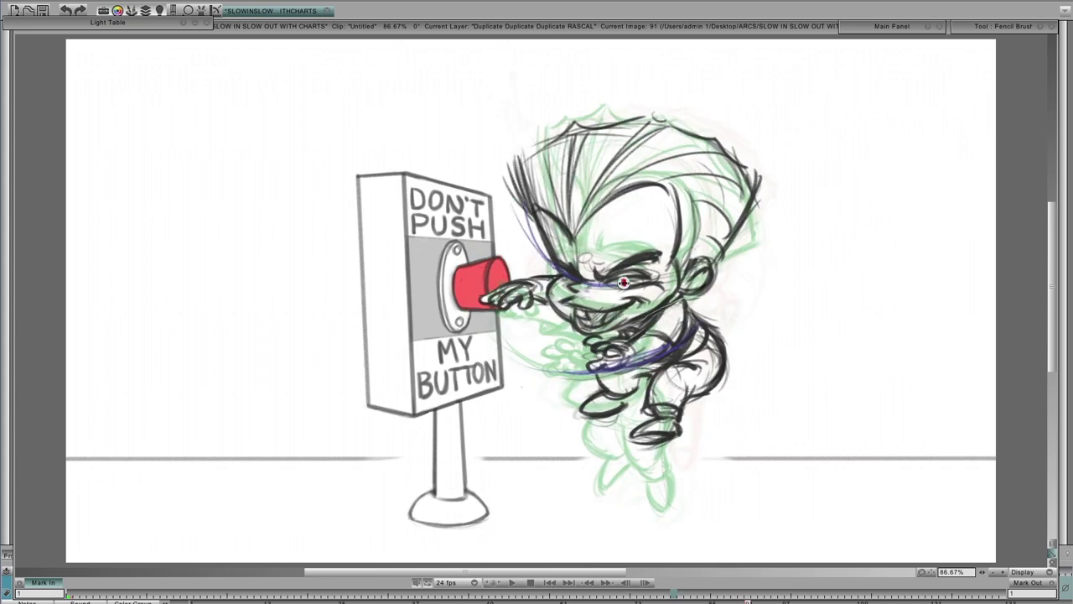
Step: Follow the head's movement frame by frame through the hop from frame 91 to frame 96
{"action": "key", "text": "Right"}
{"action": "key", "text": "Right"}
{"action": "key", "text": "Right"}
{"action": "key", "text": "Left"}
{"action": "key", "text": "Right"}
{"action": "key", "text": "Left"}
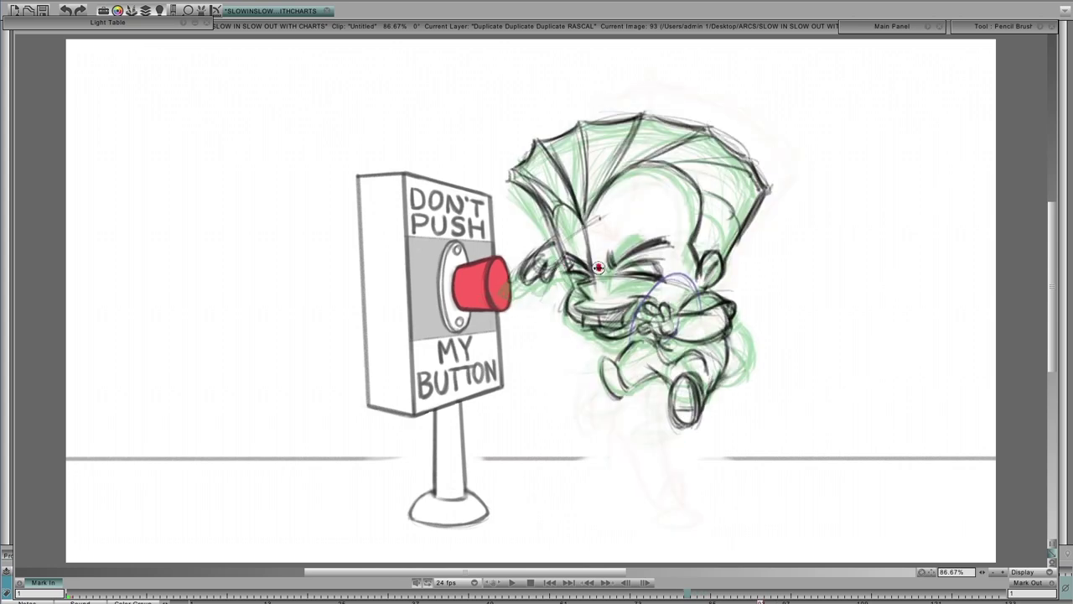
{"action": "key", "text": "Right"}
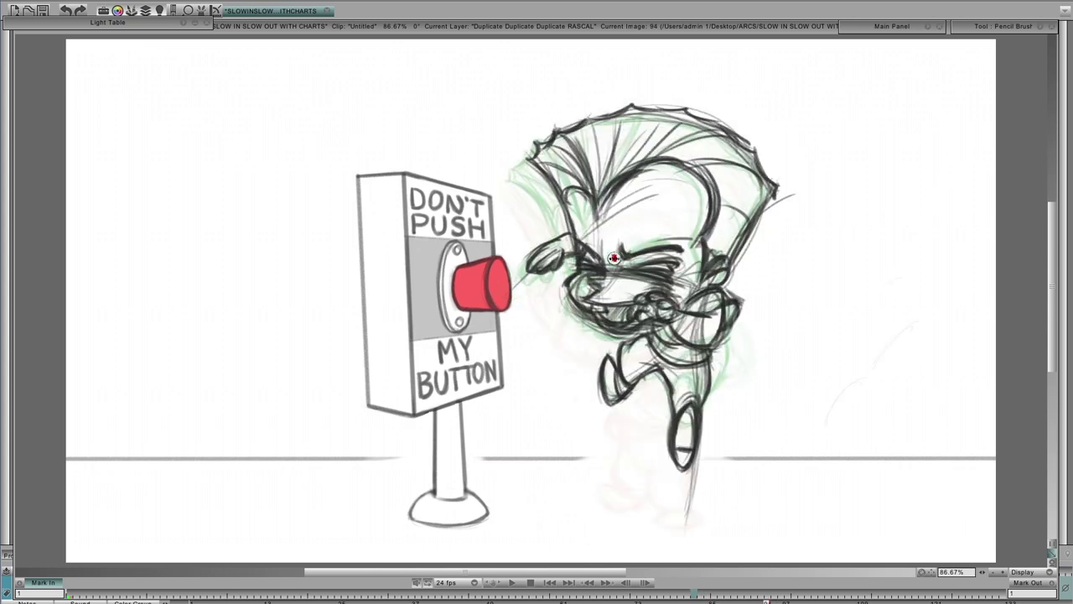
{"action": "key", "text": "Right"}
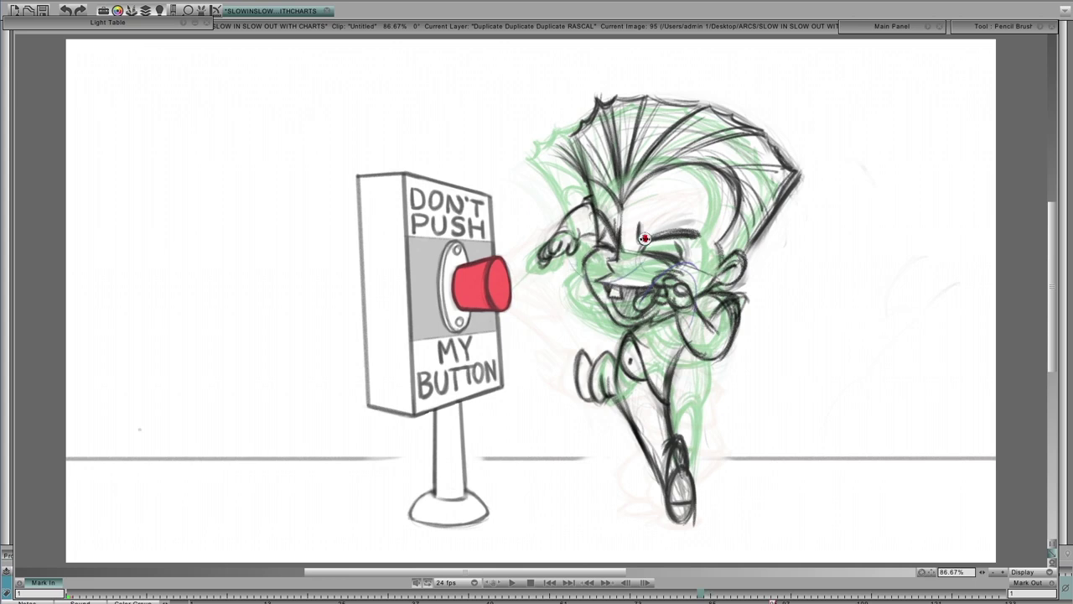
{"action": "key", "text": "Right"}
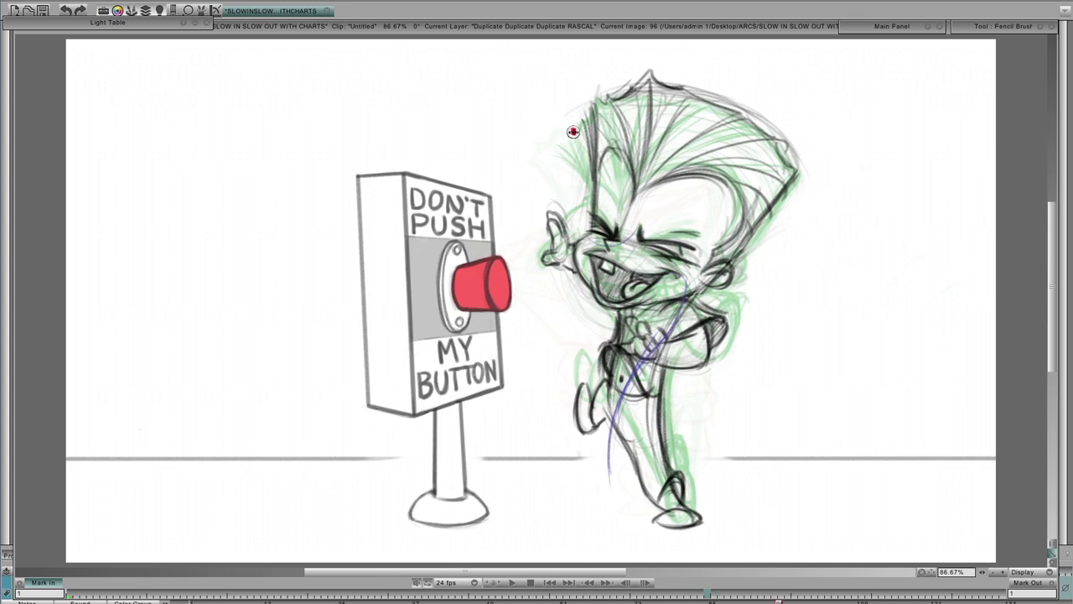
Step: On frame 97, trace the head's blue arc from the hair down through the forehead to the nose
{"action": "key", "text": "Right"}
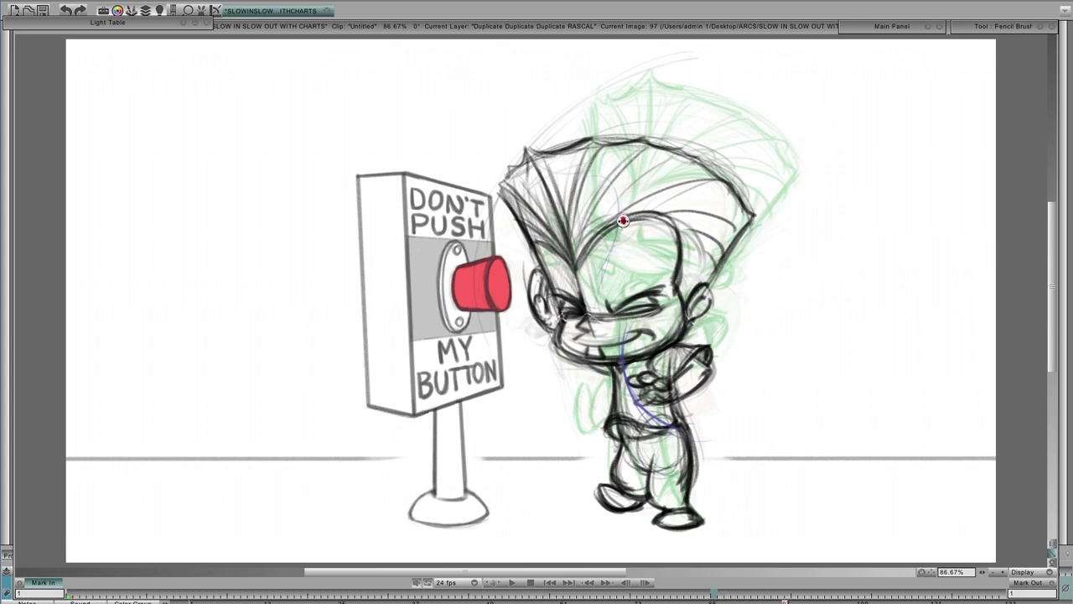
{"action": "left_click_drag", "start_coordinate": [586, 317], "coordinate": [613, 246]}
{"action": "left_click_drag", "start_coordinate": [605, 166], "coordinate": [613, 225]}
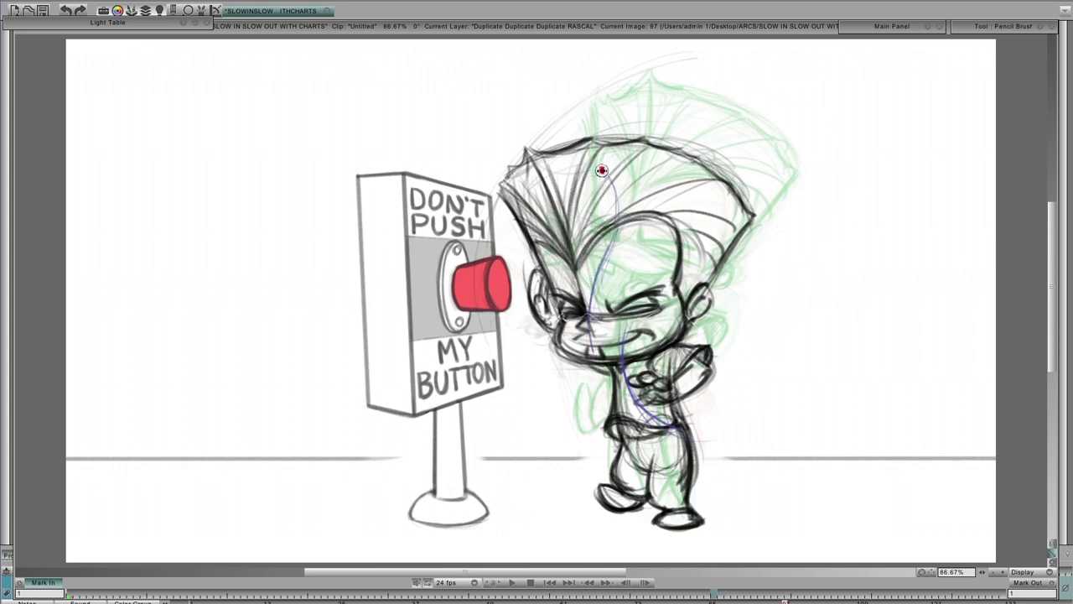
Step: Continue the head's blue arc down the forehead to the nose on frame 98 and mark its end at the nose on frame 99
{"action": "key", "text": "Right"}
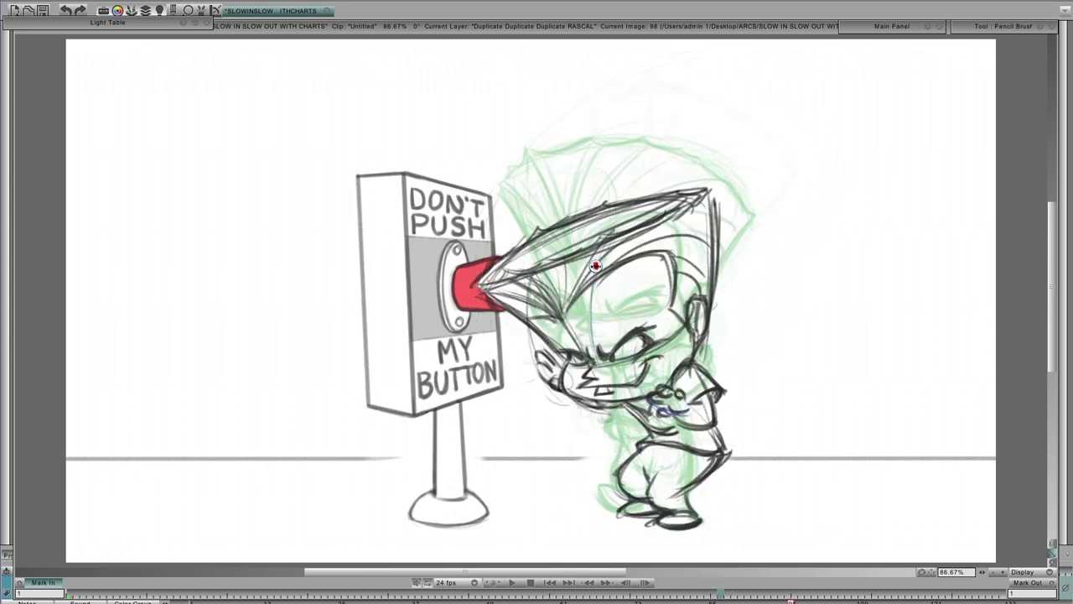
{"action": "key", "text": "Right"}
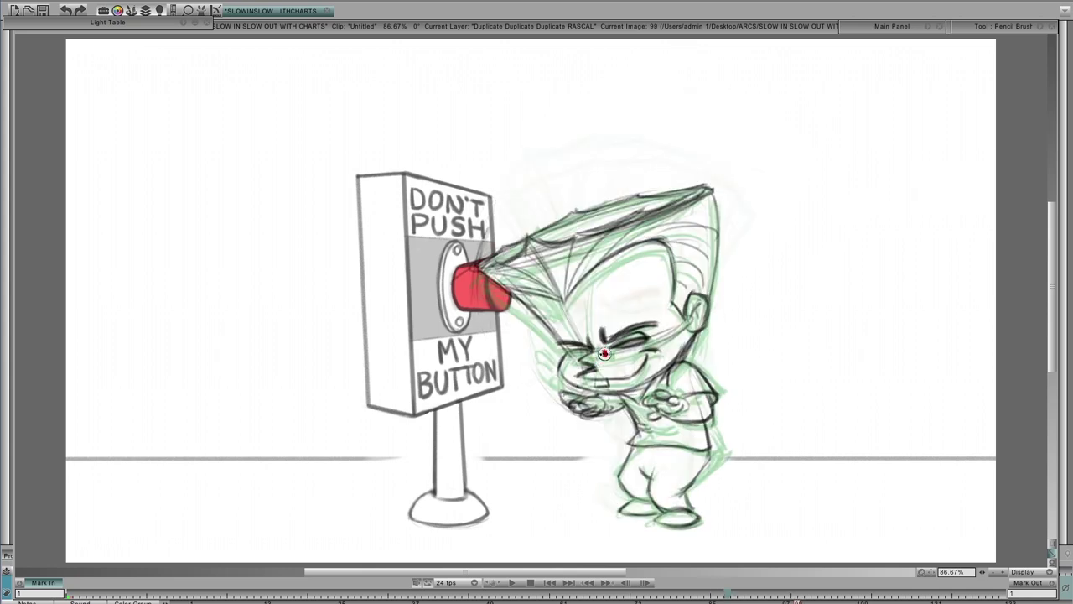
{"action": "key", "text": "Left"}
{"action": "key", "text": "Left"}
{"action": "key", "text": "Left"}
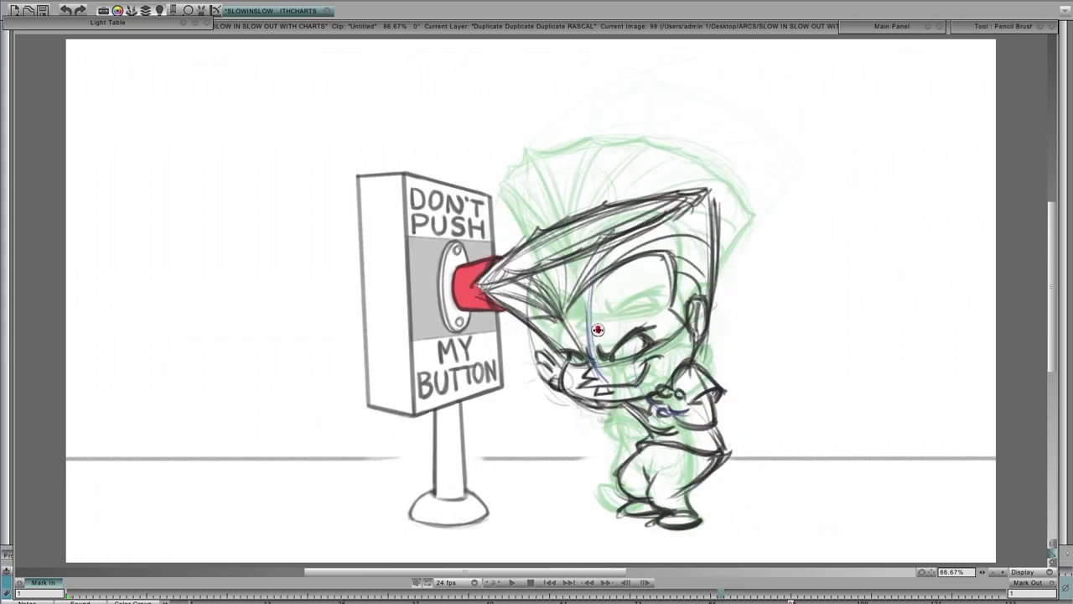
{"action": "key", "text": "Right"}
{"action": "key", "text": "Right"}
{"action": "key", "text": "Right"}
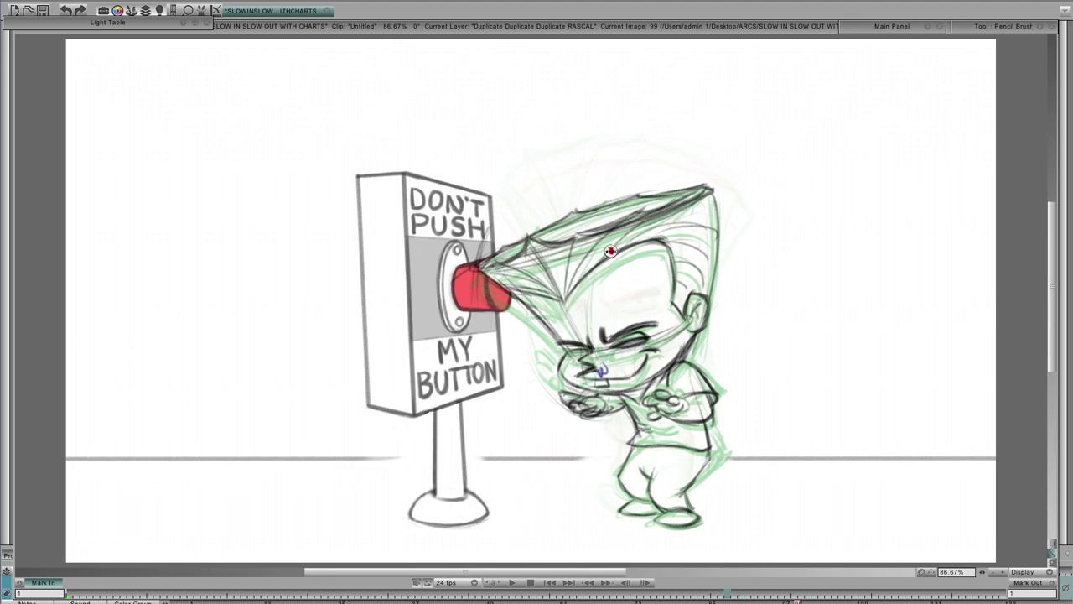
Step: Flip forward from frame 99 through the settling pose to about frame 108 to examine how the head comes to rest
{"action": "key", "text": "Right"}
{"action": "key", "text": "Right"}
{"action": "key", "text": "Right"}
{"action": "key", "text": "Right"}
{"action": "key", "text": "Right"}
{"action": "key", "text": "Right"}
{"action": "key", "text": "Right"}
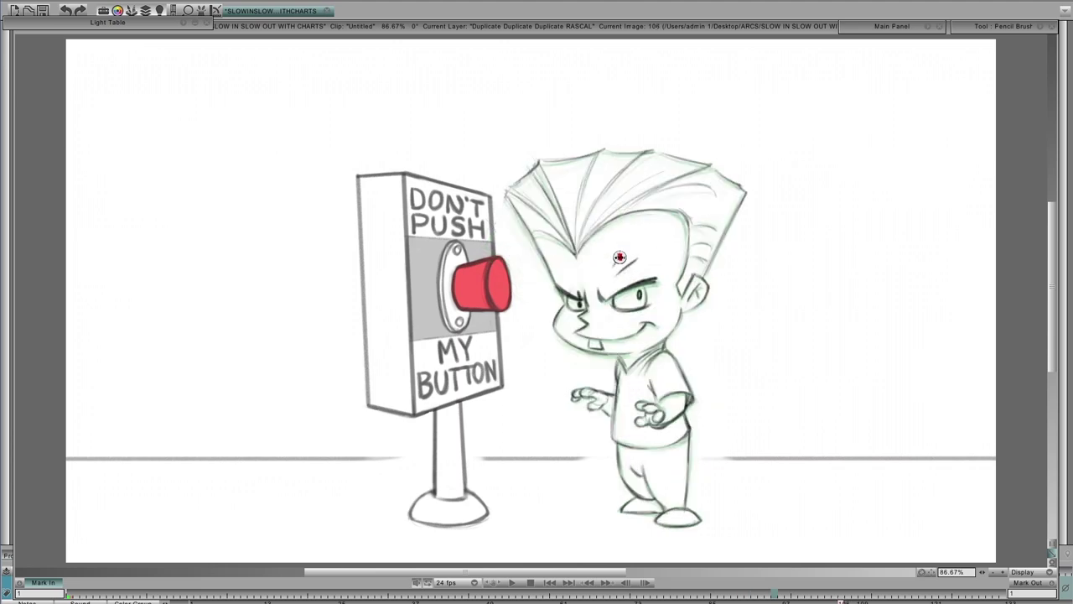
{"action": "key", "text": "Right"}
{"action": "key", "text": "Right"}
Step: Flip back from the settled pose to the crouch at about frame 98 to review the head's arc in reverse
{"action": "key", "text": "Left"}
{"action": "key", "text": "Left"}
{"action": "key", "text": "Left"}
{"action": "key", "text": "Left"}
{"action": "key", "text": "Left"}
{"action": "key", "text": "Left"}
{"action": "key", "text": "Left"}
{"action": "key", "text": "Left"}
{"action": "key", "text": "Left"}
{"action": "key", "text": "Left"}
{"action": "key", "text": "Left"}
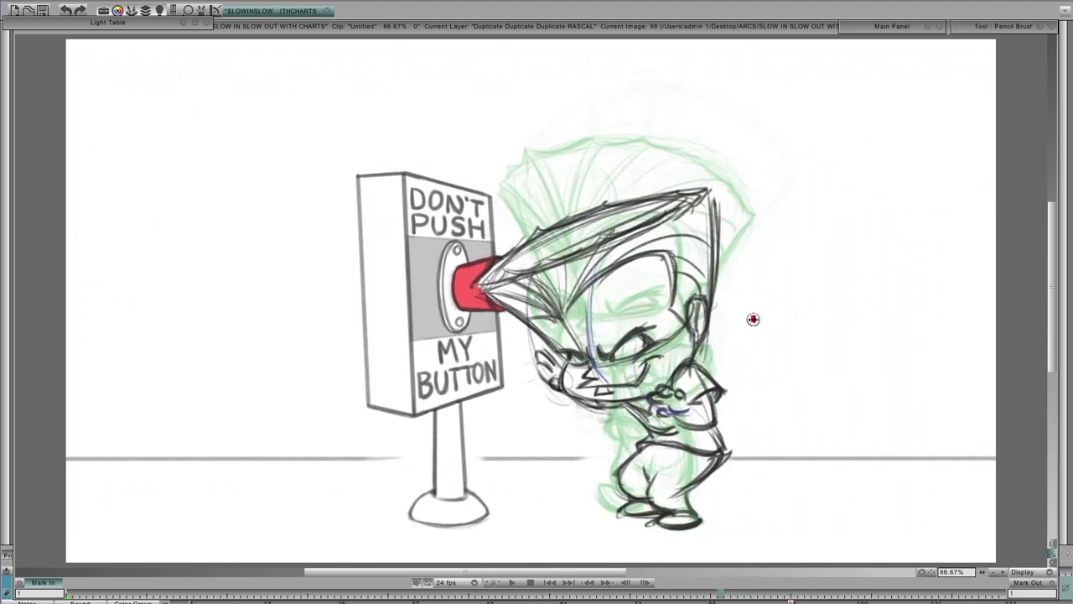
Step: Return to frame 89 and draw a small blue arrow pointing down to the rear foot, the one farther from the button box
{"action": "key", "text": "Left"}
{"action": "key", "text": "Left"}
{"action": "key", "text": "Left"}
{"action": "key", "text": "Left"}
{"action": "key", "text": "Left"}
{"action": "key", "text": "Left"}
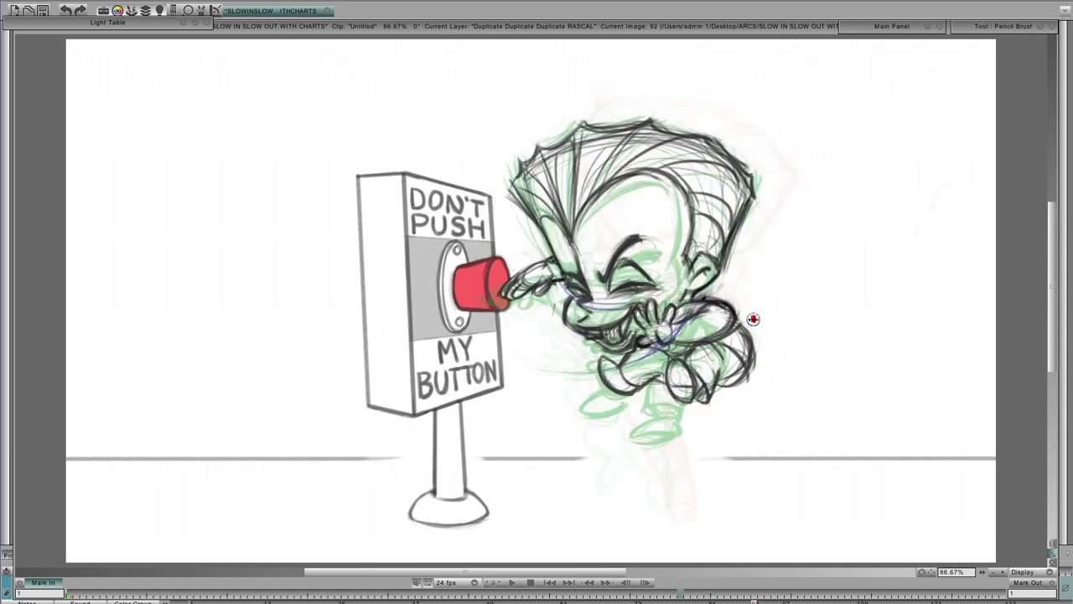
{"action": "key", "text": "Left"}
{"action": "key", "text": "Left"}
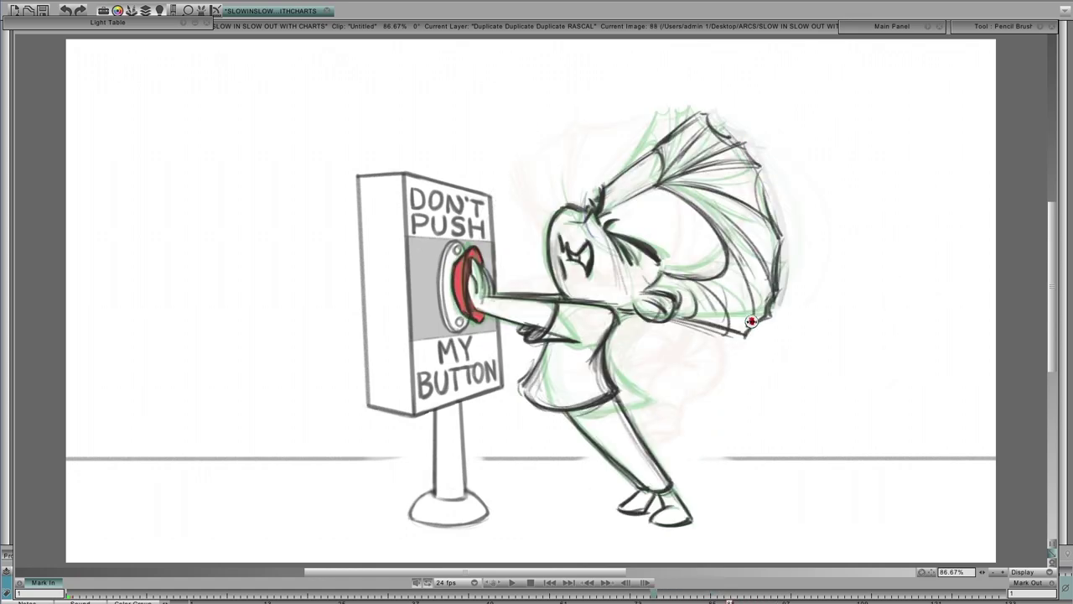
{"action": "key", "text": "Right"}
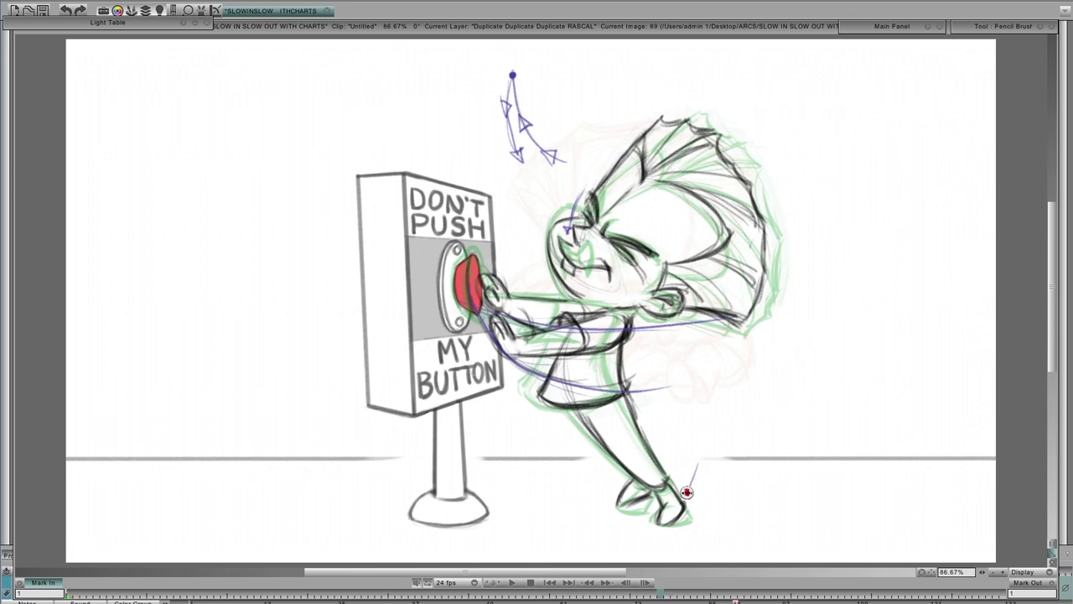
Step: Trace the rear foot's upward path off the ground with blue arcs and arrowheads on frames 90 to 92
{"action": "key", "text": "Right"}
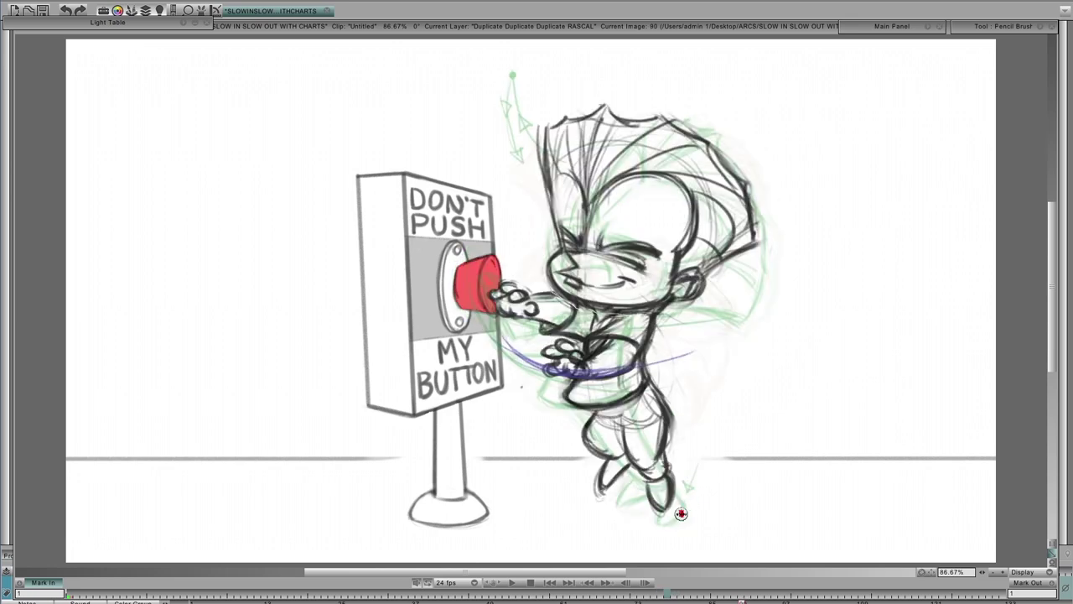
{"action": "left_click_drag", "start_coordinate": [688, 525], "coordinate": [663, 486]}
{"action": "key", "text": "Right"}
{"action": "left_click_drag", "start_coordinate": [665, 506], "coordinate": [649, 450]}
{"action": "key", "text": "Right"}
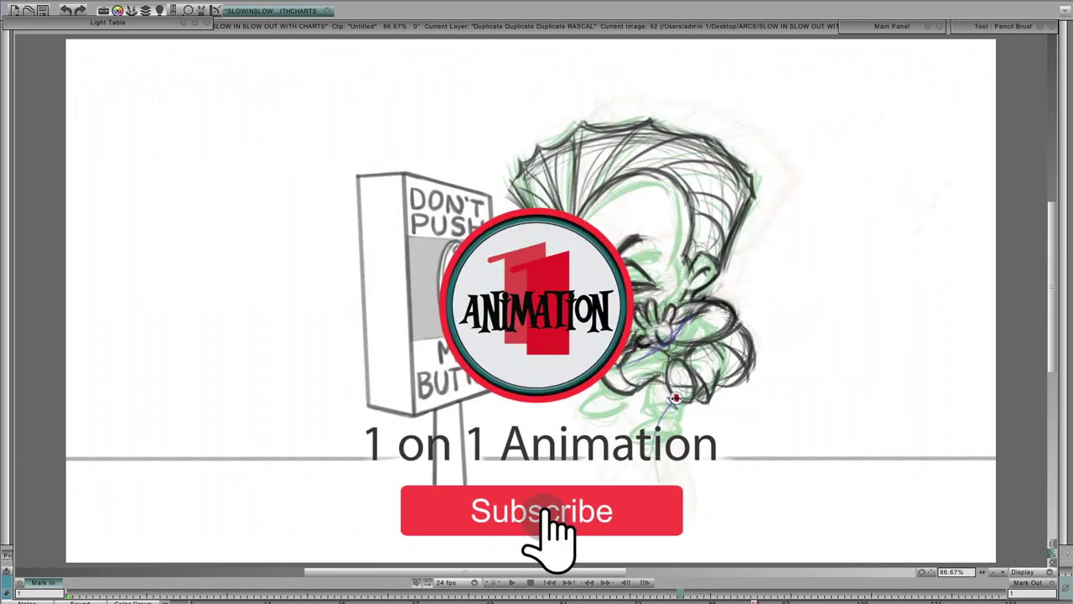
Step: Mark the rear foot's descent to the ground in blue on frames 93 to 95, with downward arrows on frames 93 and 94
{"action": "key", "text": "Right"}
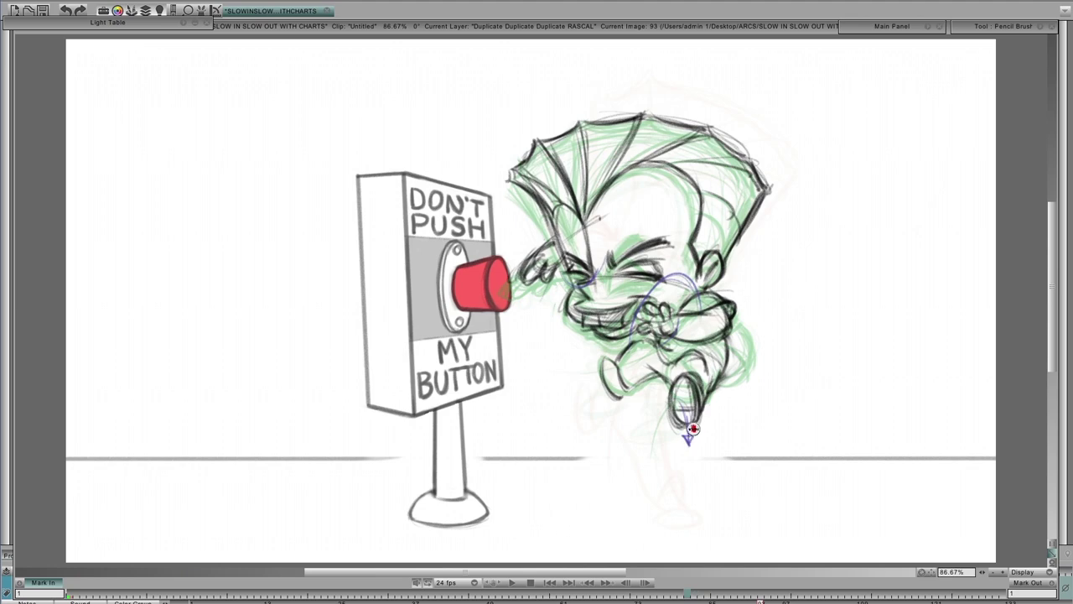
{"action": "key", "text": "Right"}
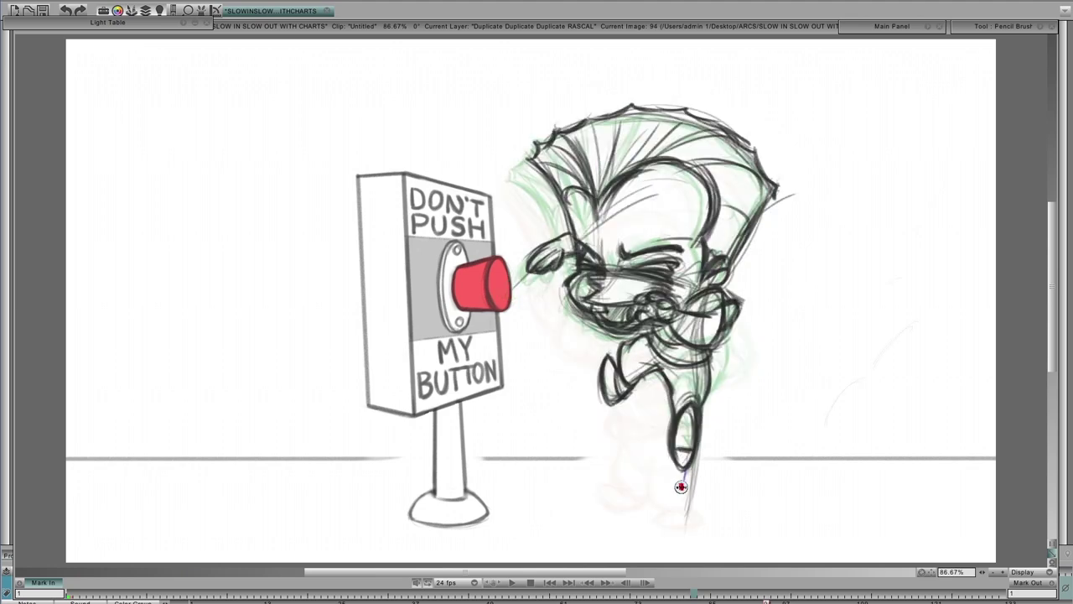
{"action": "key", "text": "Right"}
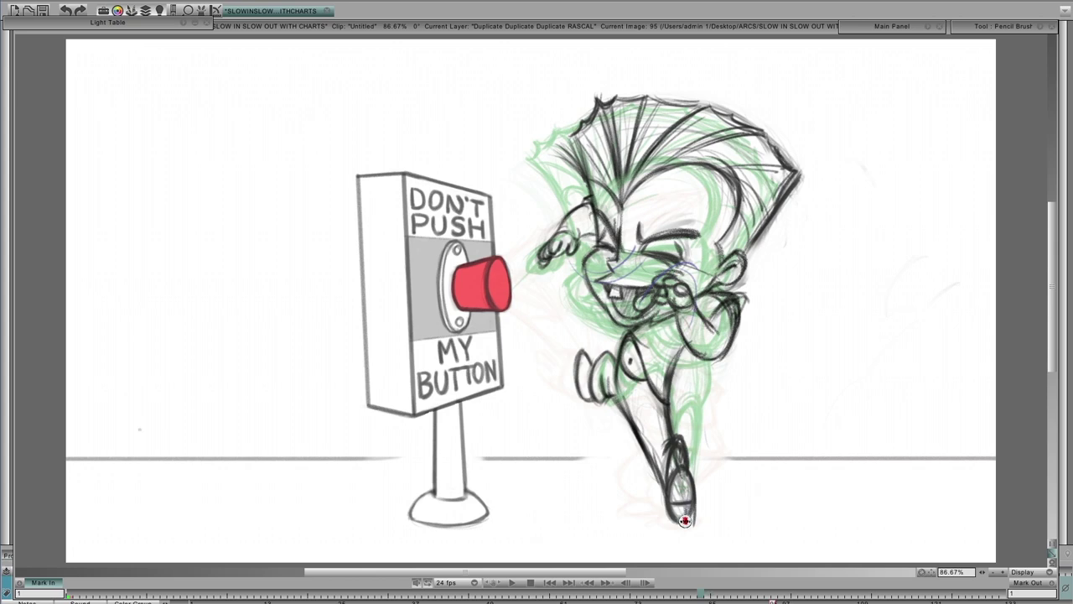
{"action": "key", "text": "Right"}
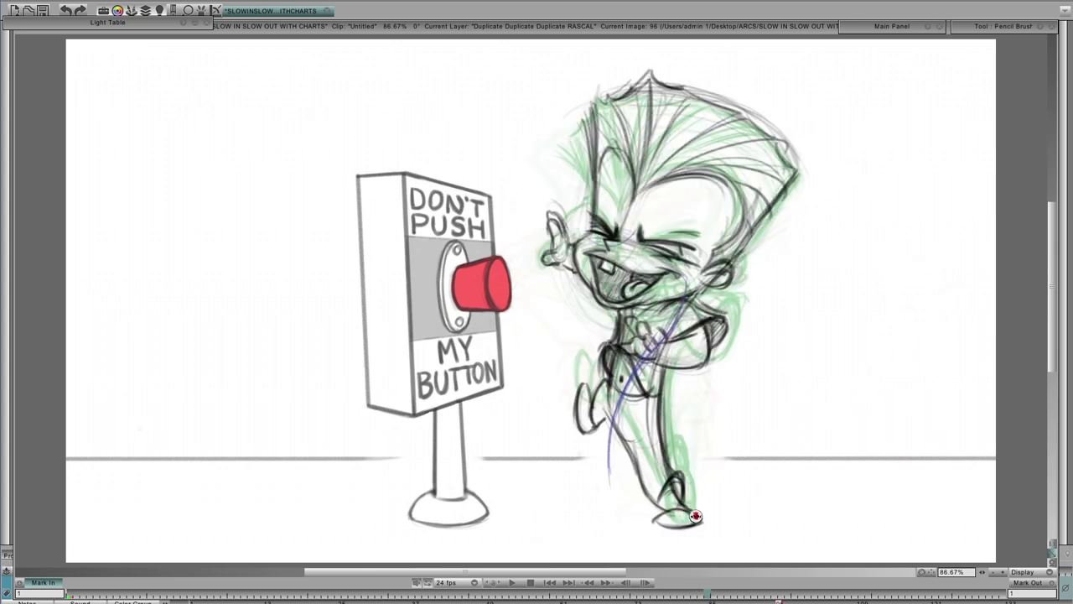
Step: On frame 91, draw the rear foot's whole up-and-down path as a narrow blue loop with arrowheads along both sides
{"action": "key", "text": "Left"}
{"action": "key", "text": "Left"}
{"action": "key", "text": "Left"}
{"action": "key", "text": "Left"}
{"action": "key", "text": "Left"}
{"action": "key", "text": "Left"}
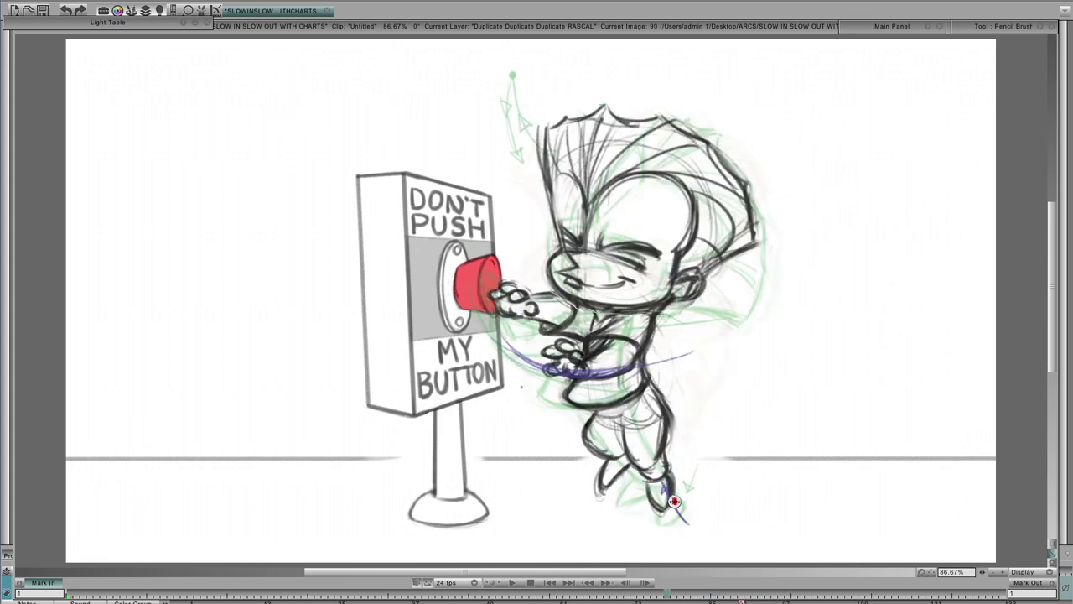
{"action": "key", "text": "Right"}
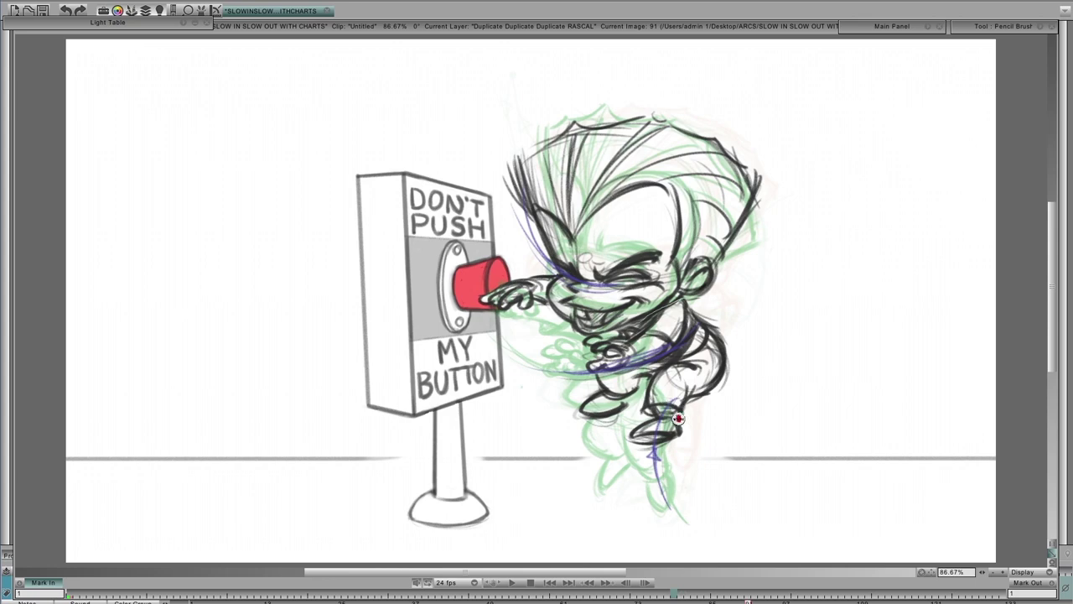
{"action": "mouse_move", "coordinate": [694, 404]}
{"action": "left_mouse_down"}
{"action": "mouse_move", "coordinate": [684, 509]}
{"action": "mouse_move", "coordinate": [695, 447]}
{"action": "mouse_move", "coordinate": [693, 493]}
{"action": "mouse_move", "coordinate": [684, 515]}
{"action": "mouse_move", "coordinate": [693, 414]}
{"action": "mouse_move", "coordinate": [668, 508]}
{"action": "left_mouse_up"}
{"action": "left_click_drag", "start_coordinate": [655, 446], "coordinate": [674, 514]}
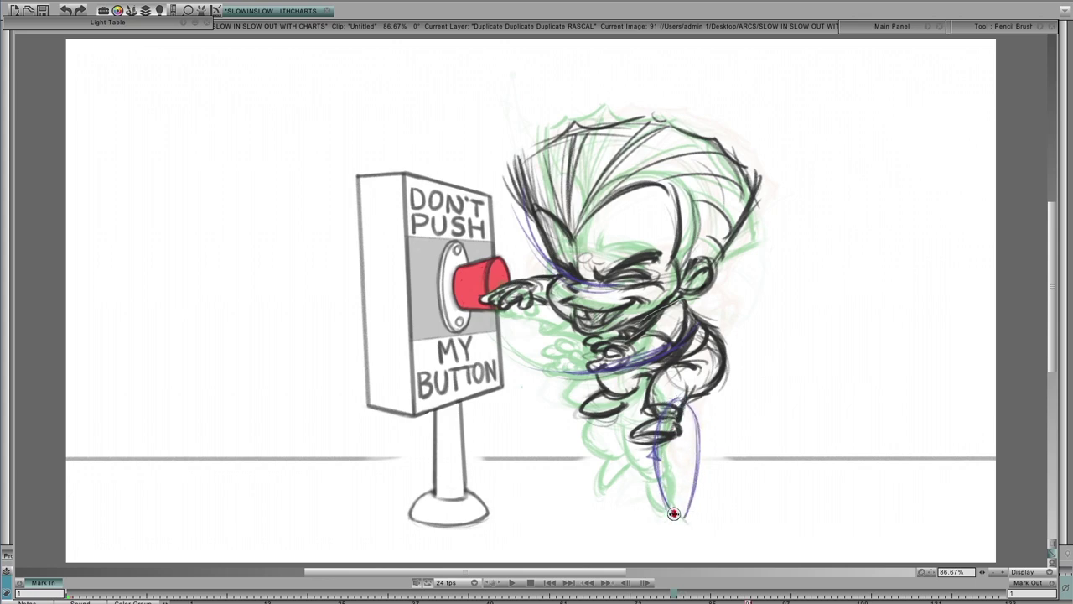
{"action": "mouse_move", "coordinate": [683, 401]}
{"action": "left_mouse_down"}
{"action": "mouse_move", "coordinate": [693, 477]}
{"action": "mouse_move", "coordinate": [652, 467]}
{"action": "mouse_move", "coordinate": [652, 490]}
{"action": "mouse_move", "coordinate": [654, 450]}
{"action": "left_mouse_up"}
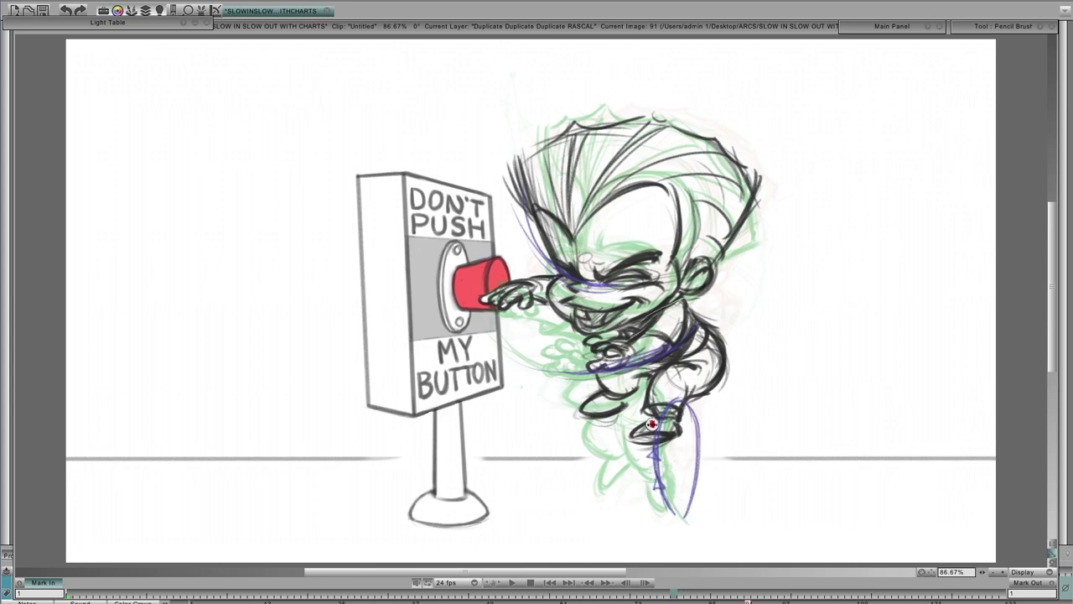
{"action": "left_click_drag", "start_coordinate": [667, 400], "coordinate": [688, 495]}
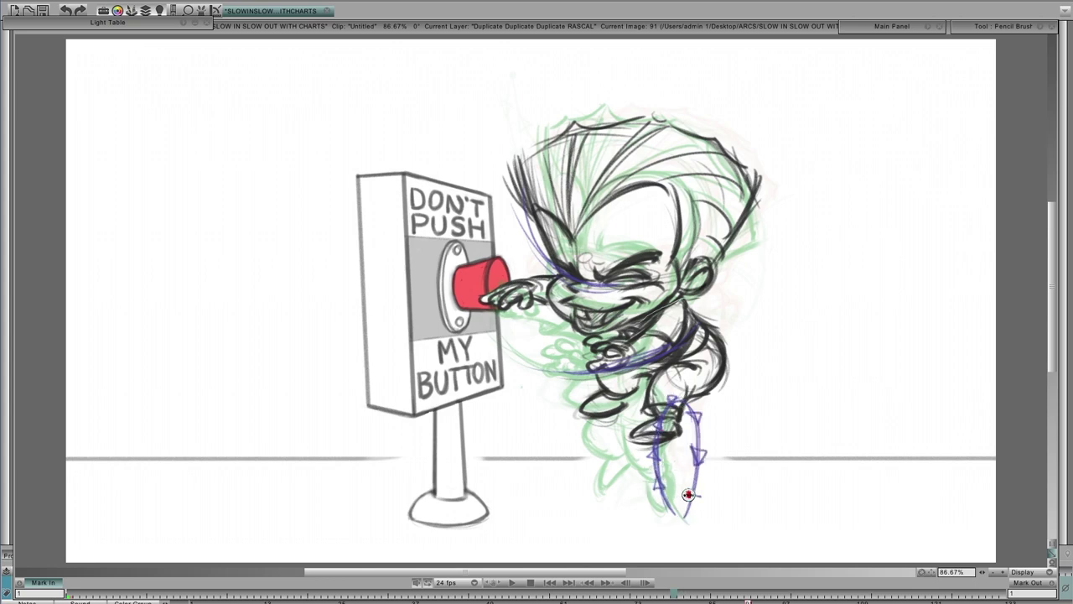
Step: Flip back and forth through the jump and on to the crouch at frame 98 to examine the rear foot's path
{"action": "key", "text": "period"}
{"action": "key", "text": "period"}
{"action": "key", "text": "period"}
{"action": "key", "text": "comma"}
{"action": "key", "text": "comma"}
{"action": "key", "text": "comma"}
{"action": "key", "text": "period"}
{"action": "key", "text": "period"}
{"action": "key", "text": "period"}
{"action": "key", "text": "period"}
{"action": "key", "text": "period"}
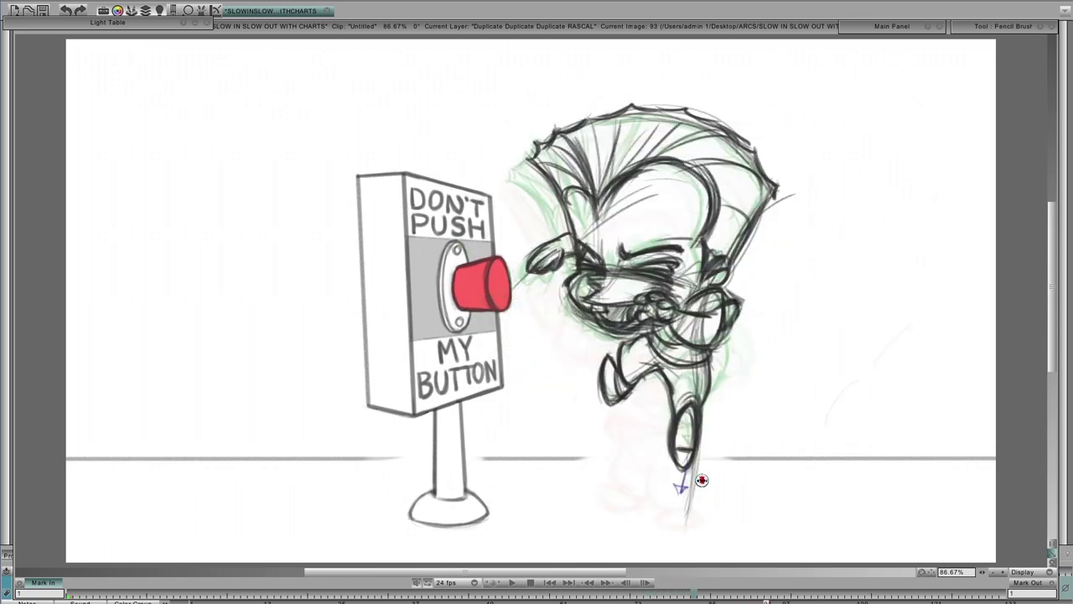
{"action": "key", "text": "period"}
{"action": "key", "text": "period"}
{"action": "key", "text": "period"}
{"action": "key", "text": "period"}
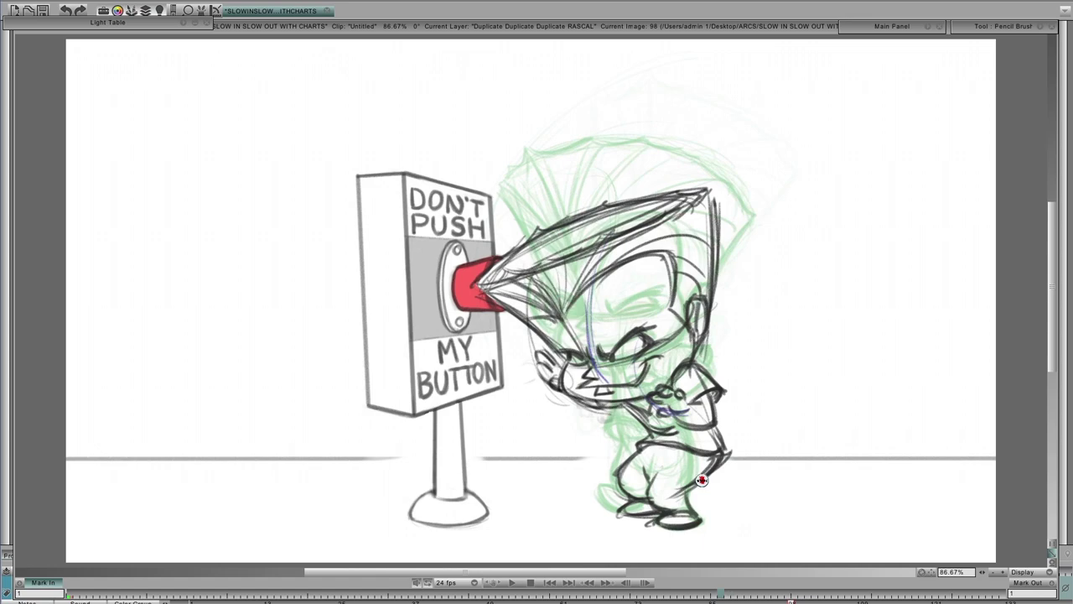
Step: Flip back from the crouch at frame 98 to frame 91 to check the rear foot's motion against the drawn loop
{"action": "key", "text": "comma"}
{"action": "key", "text": "comma"}
{"action": "key", "text": "comma"}
{"action": "key", "text": "comma"}
{"action": "key", "text": "comma"}
{"action": "key", "text": "comma"}
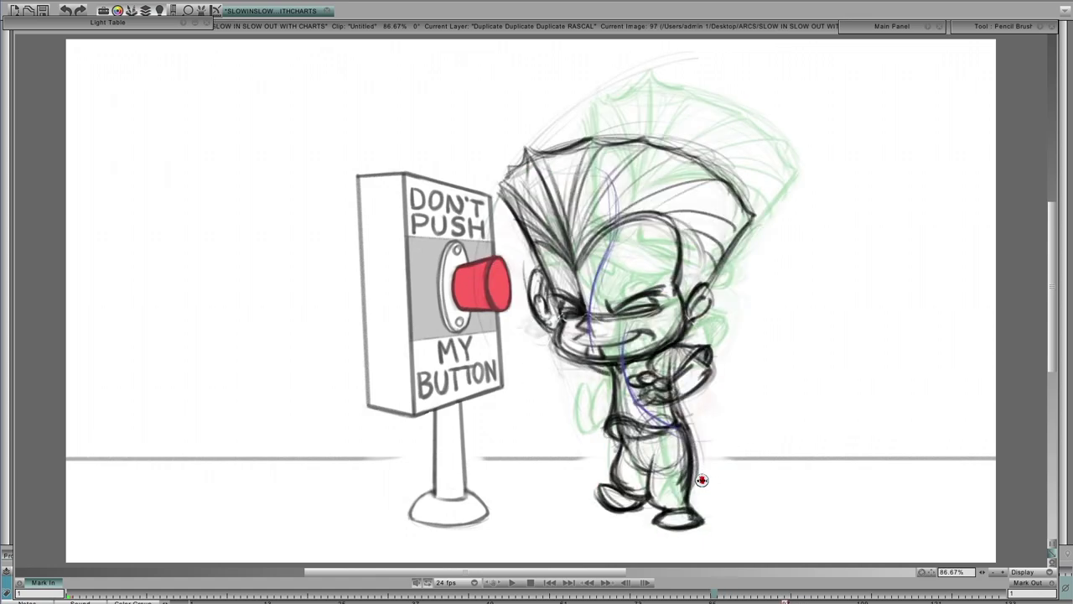
{"action": "key", "text": "comma"}
{"action": "key", "text": "comma"}
{"action": "key", "text": "comma"}
{"action": "key", "text": "comma"}
{"action": "key", "text": "comma"}
{"action": "key", "text": "comma"}
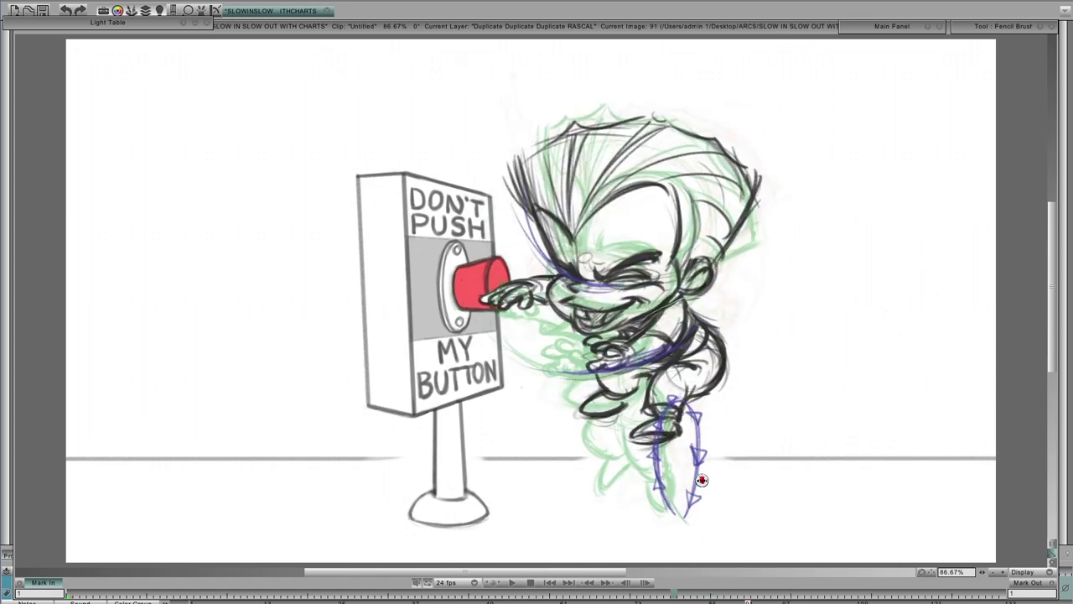
Step: Trace the rising arc of the front foot, nearest the button box, in blue from the push pose through frame 92
{"action": "key", "text": "period"}
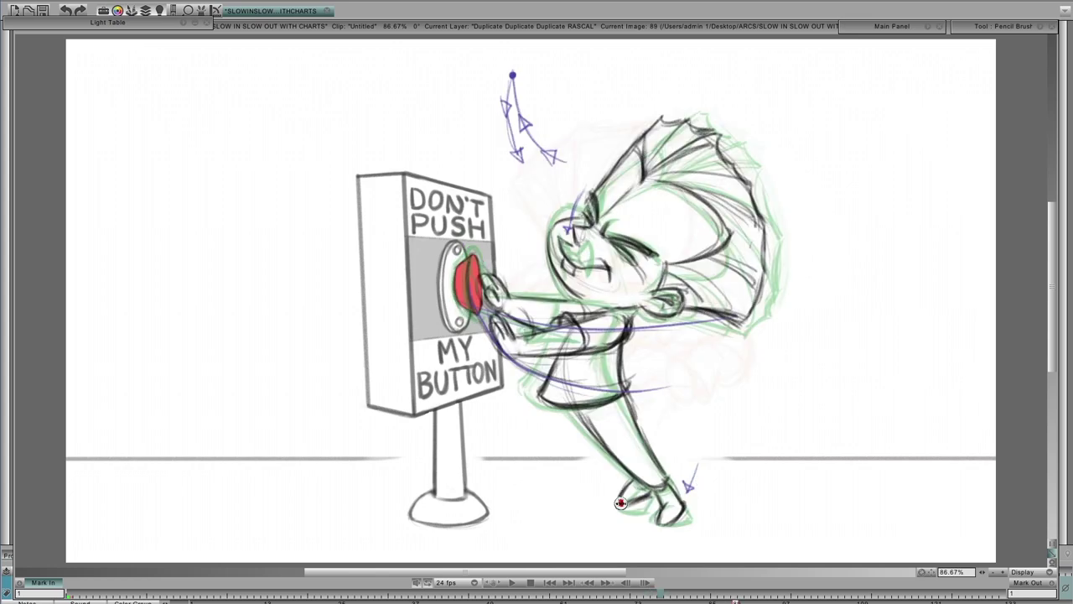
{"action": "left_click_drag", "start_coordinate": [587, 461], "coordinate": [611, 487]}
{"action": "key", "text": "period"}
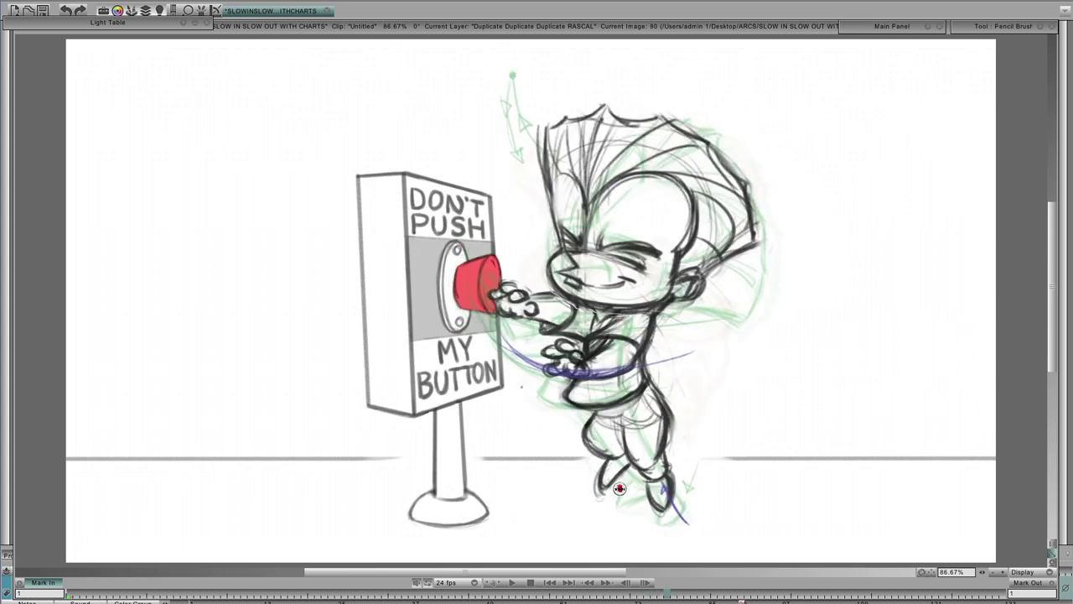
{"action": "key", "text": "period"}
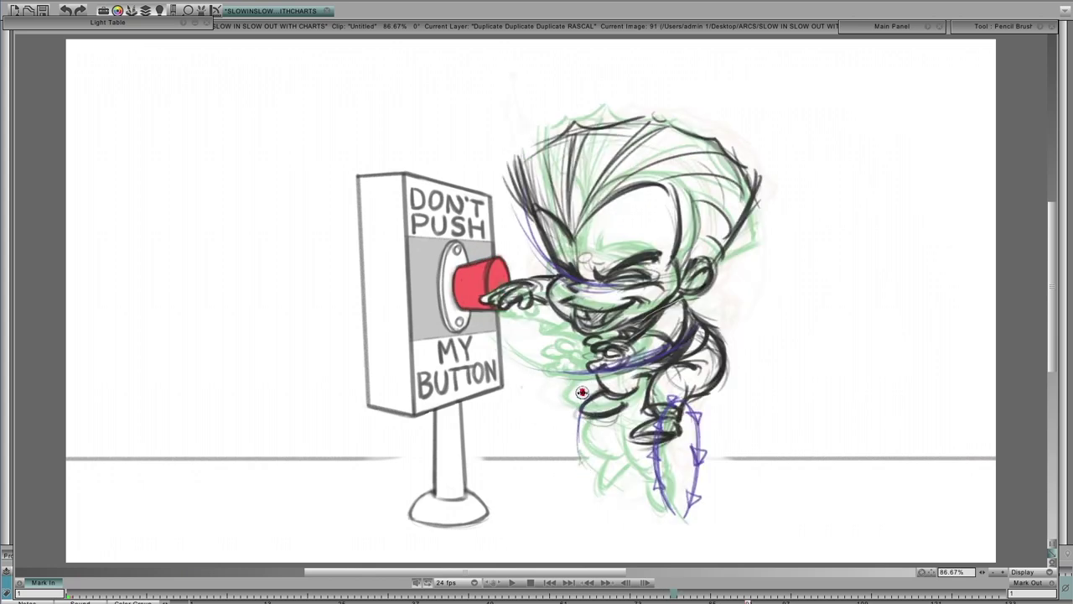
{"action": "key", "text": "period"}
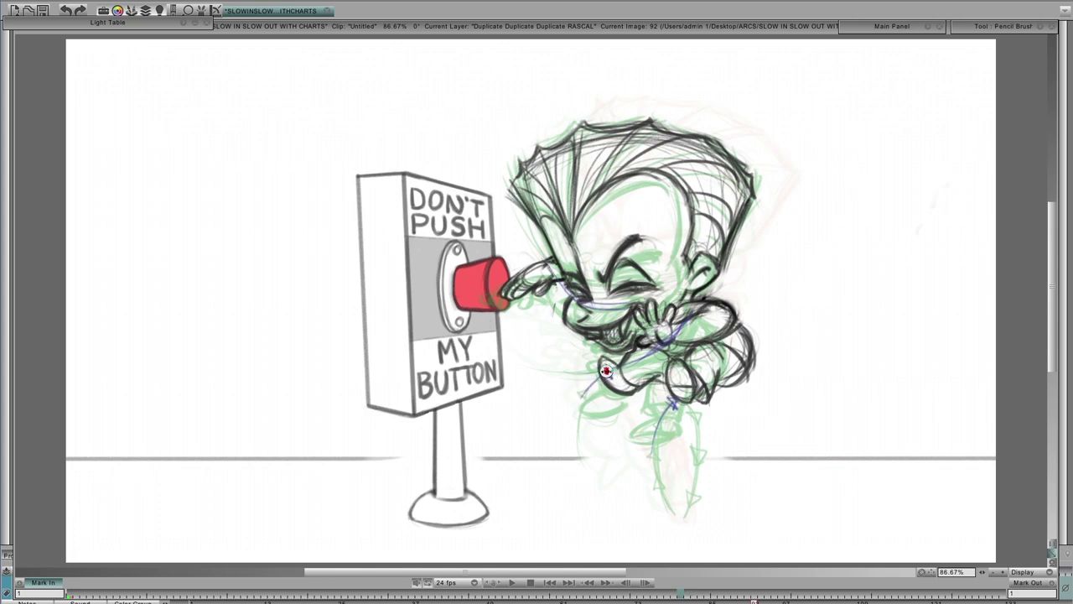
{"action": "key", "text": "period"}
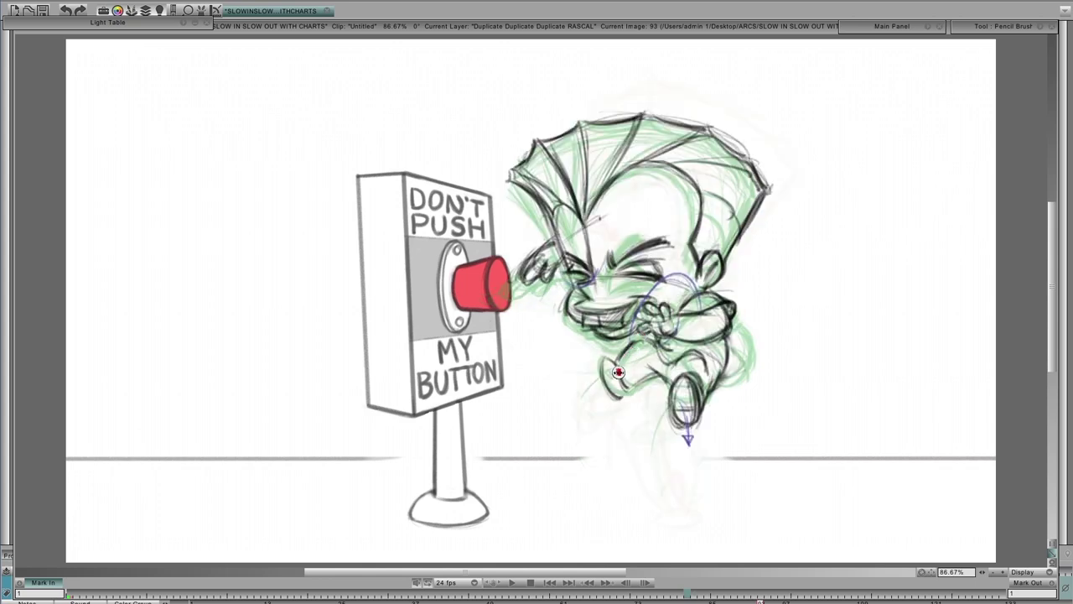
Step: Compare the front foot on frames 94 and 95 and draw a blue arrow beneath it on frame 94 showing its direction
{"action": "key", "text": "period"}
{"action": "key", "text": "period"}
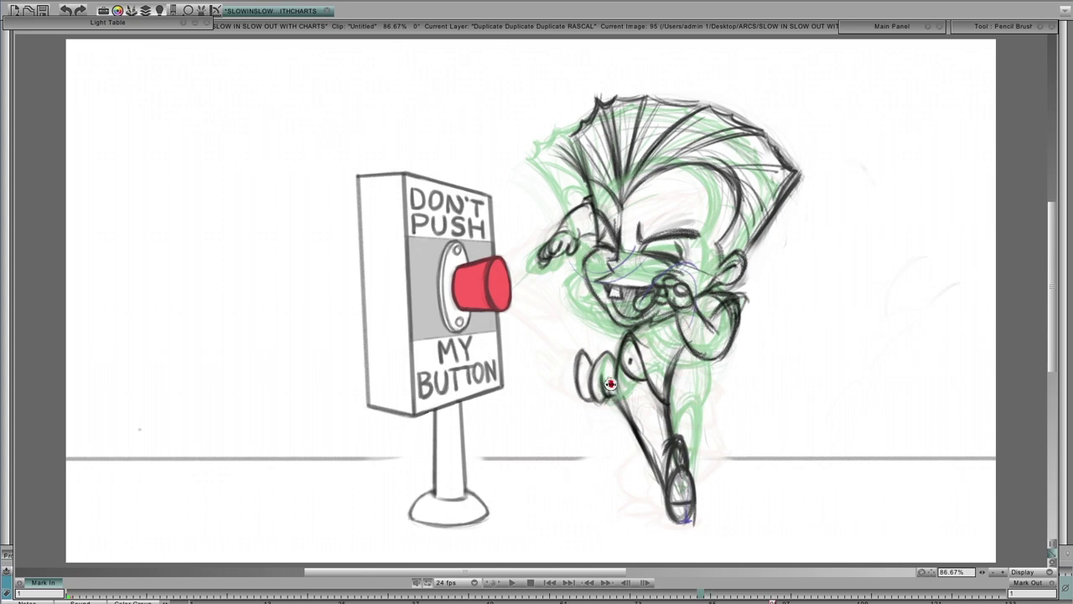
{"action": "key", "text": "comma"}
{"action": "key", "text": "period"}
{"action": "key", "text": "comma"}
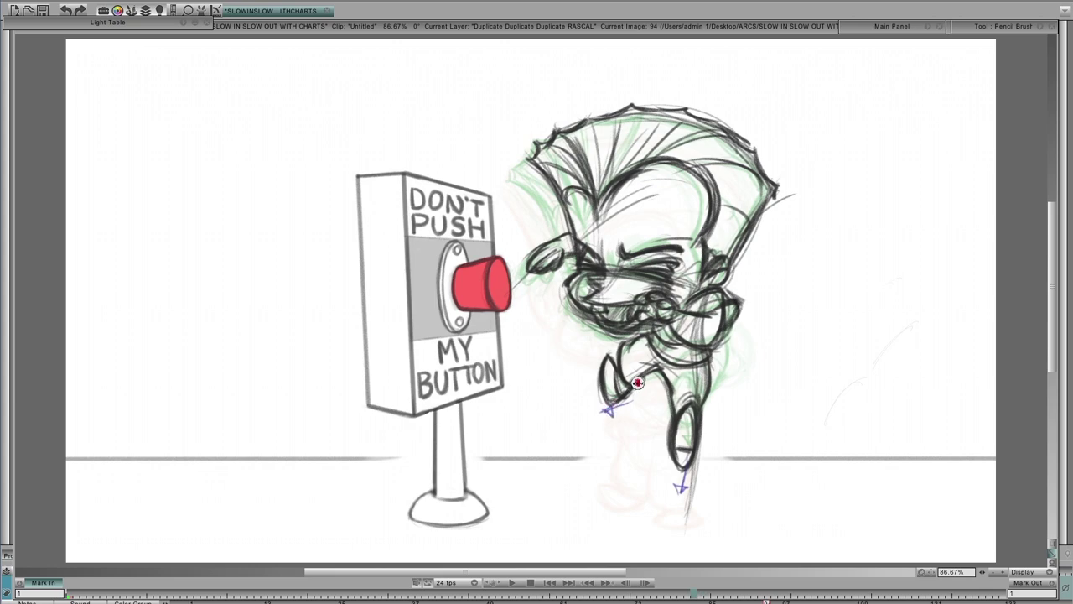
Step: Continue the front foot's blue arc downward with arrows on frames 96 and 97, finishing at its landing on frame 98
{"action": "key", "text": "period"}
{"action": "key", "text": "period"}
{"action": "left_click_drag", "start_coordinate": [574, 370], "coordinate": [567, 435]}
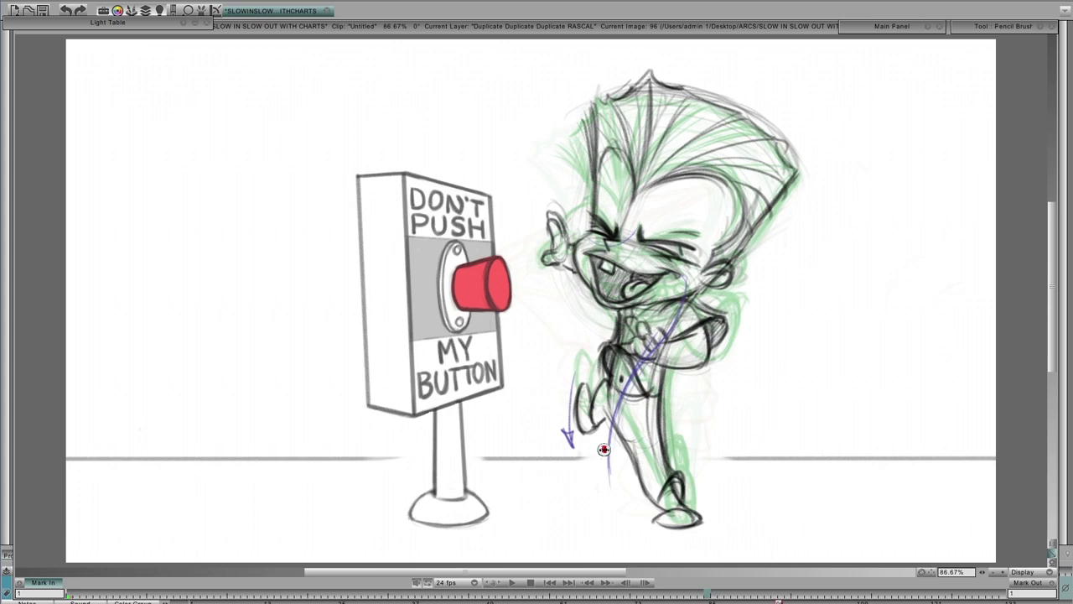
{"action": "key", "text": "period"}
{"action": "mouse_move", "coordinate": [577, 440]}
{"action": "left_mouse_down"}
{"action": "mouse_move", "coordinate": [591, 480]}
{"action": "mouse_move", "coordinate": [597, 469]}
{"action": "left_mouse_up"}
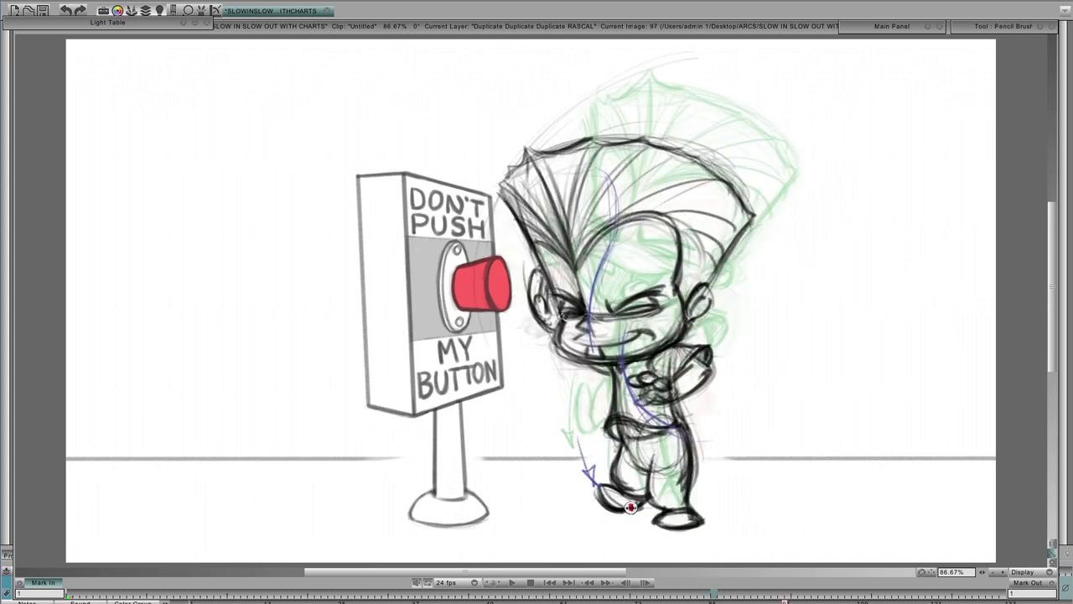
{"action": "key", "text": "period"}
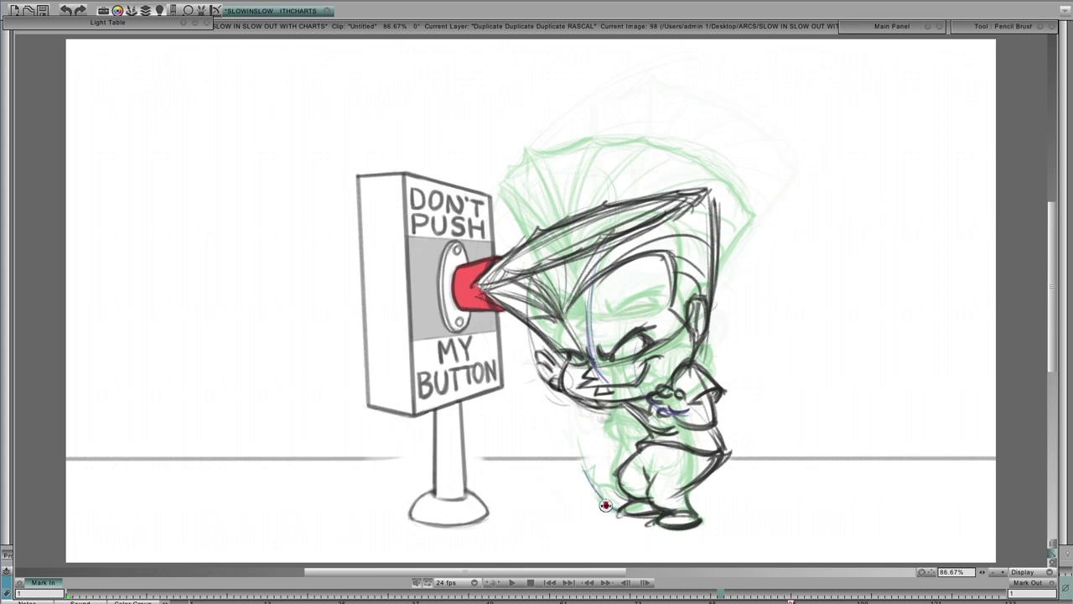
{"action": "left_click_drag", "start_coordinate": [604, 506], "coordinate": [614, 513]}
Step: Flip back and forth through the foot landing and the jump, then back to frame 77 to review the arcs
{"action": "key", "text": "comma"}
{"action": "key", "text": "period"}
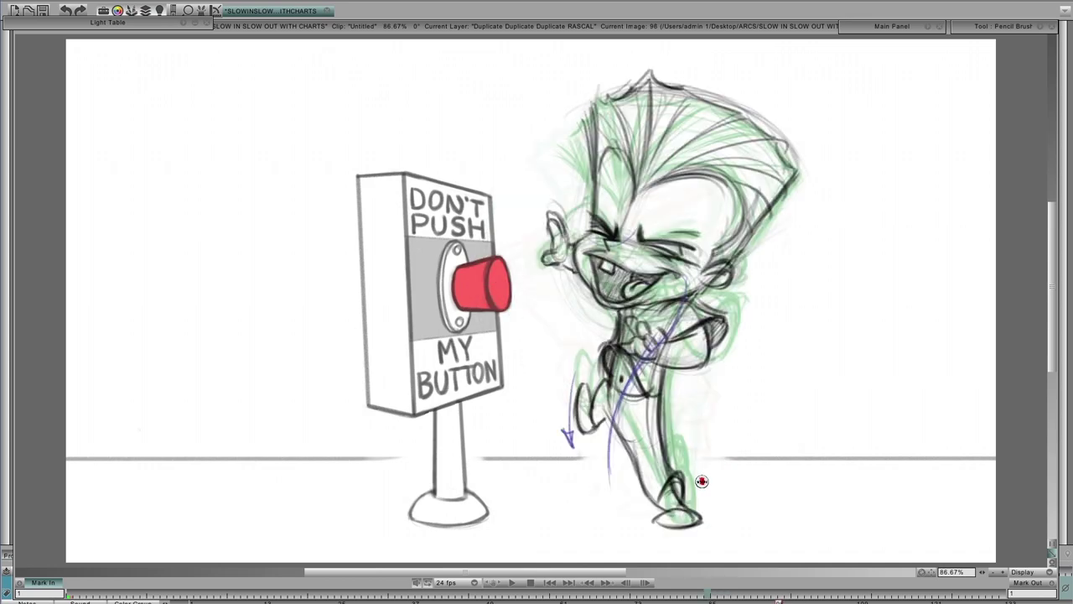
{"action": "key", "text": "comma"}
{"action": "key", "text": "period"}
{"action": "key", "text": "comma"}
{"action": "key", "text": "period"}
{"action": "key", "text": "comma"}
{"action": "key", "text": "comma"}
{"action": "key", "text": "comma"}
{"action": "key", "text": "comma"}
{"action": "key", "text": "period"}
{"action": "key", "text": "period"}
{"action": "key", "text": "period"}
{"action": "key", "text": "comma"}
{"action": "key", "text": "comma"}
{"action": "key", "text": "comma"}
{"action": "key", "text": "comma"}
{"action": "key", "text": "comma"}
{"action": "key", "text": "comma"}
{"action": "key", "text": "comma"}
{"action": "key", "text": "comma"}
{"action": "key", "text": "comma"}
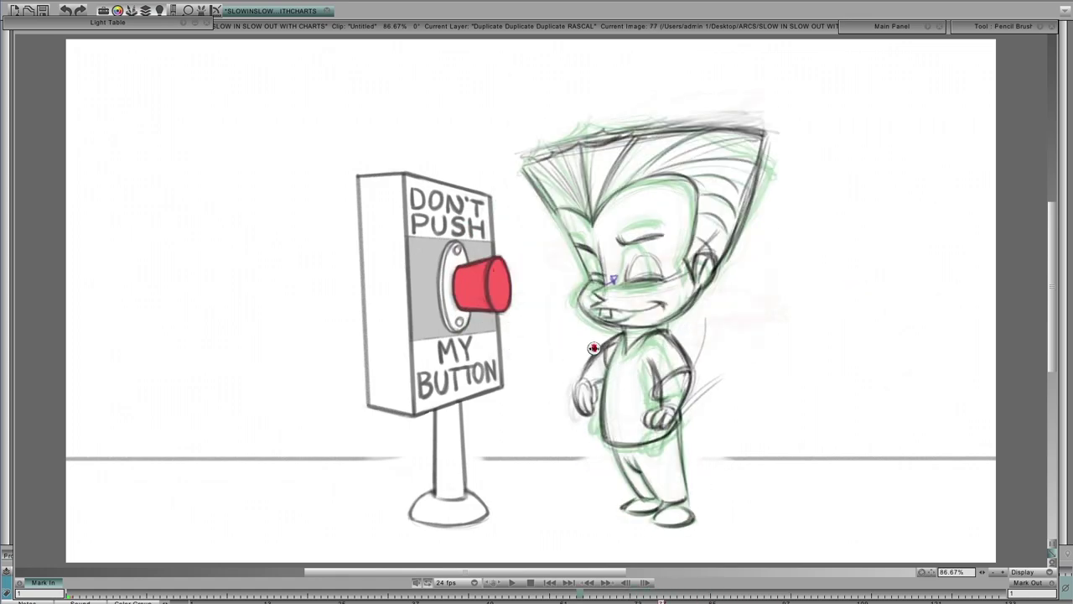
Step: Flip between frame 77 and the earlier standing poses down to frame 73 to examine the head's tilt
{"action": "key", "text": "comma"}
{"action": "key", "text": "period"}
{"action": "key", "text": "comma"}
{"action": "key", "text": "comma"}
{"action": "key", "text": "period"}
{"action": "key", "text": "period"}
{"action": "key", "text": "comma"}
{"action": "key", "text": "comma"}
{"action": "key", "text": "comma"}
{"action": "key", "text": "comma"}
{"action": "key", "text": "comma"}
{"action": "key", "text": "comma"}
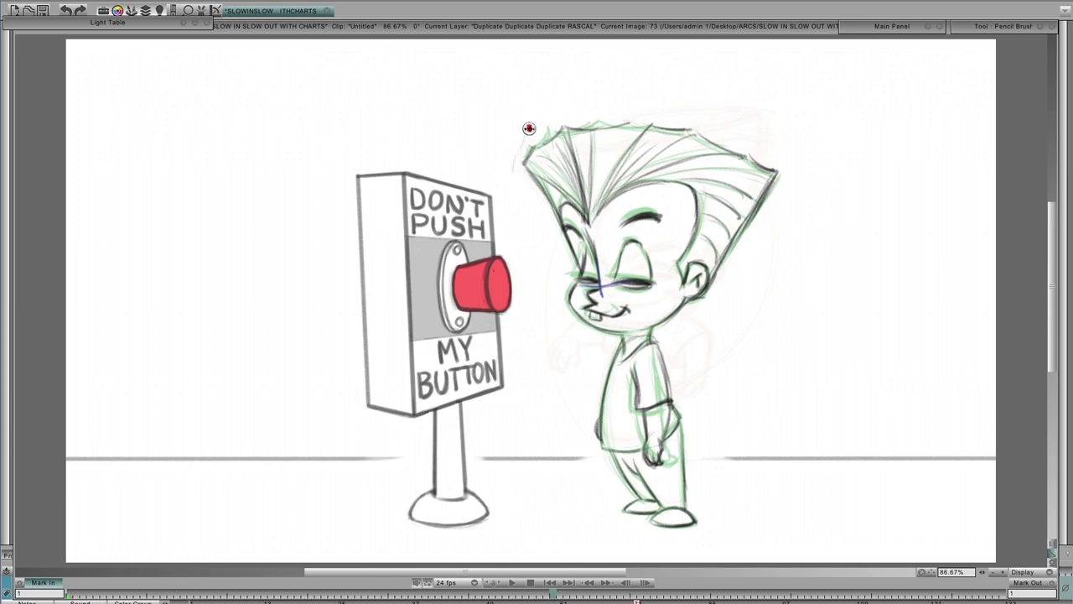
Step: On frame 73, draw curved blue arrows beside the hair, pointing down at its front tip and up at its back tip
{"action": "mouse_move", "coordinate": [525, 220]}
{"action": "left_mouse_down"}
{"action": "mouse_move", "coordinate": [543, 105]}
{"action": "mouse_move", "coordinate": [515, 184]}
{"action": "mouse_move", "coordinate": [515, 195]}
{"action": "mouse_move", "coordinate": [529, 118]}
{"action": "mouse_move", "coordinate": [524, 201]}
{"action": "left_mouse_up"}
{"action": "key", "text": "Right"}
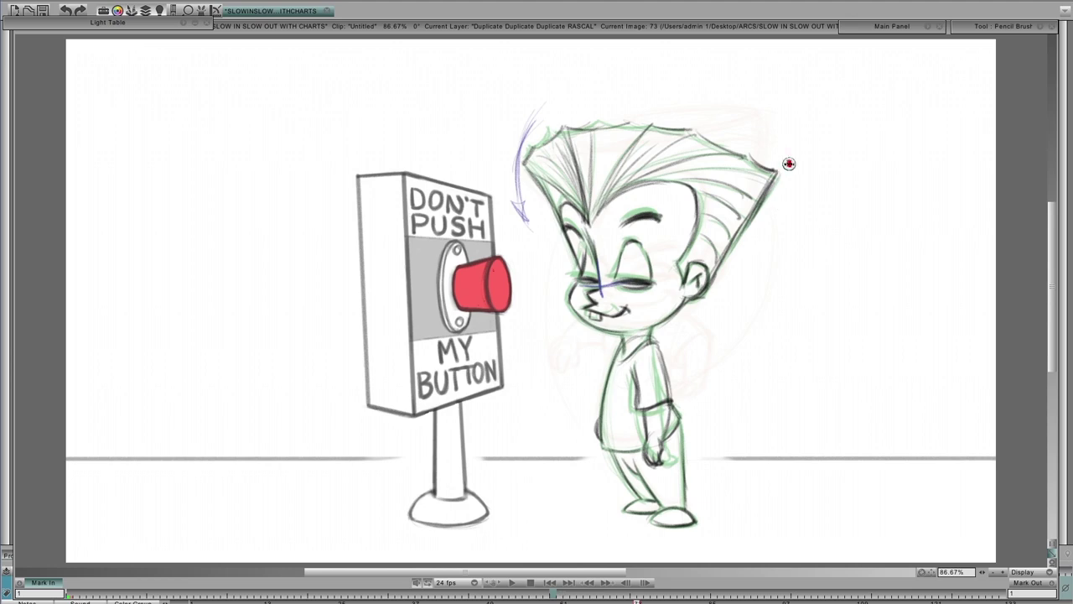
{"action": "left_click_drag", "start_coordinate": [763, 154], "coordinate": [763, 131]}
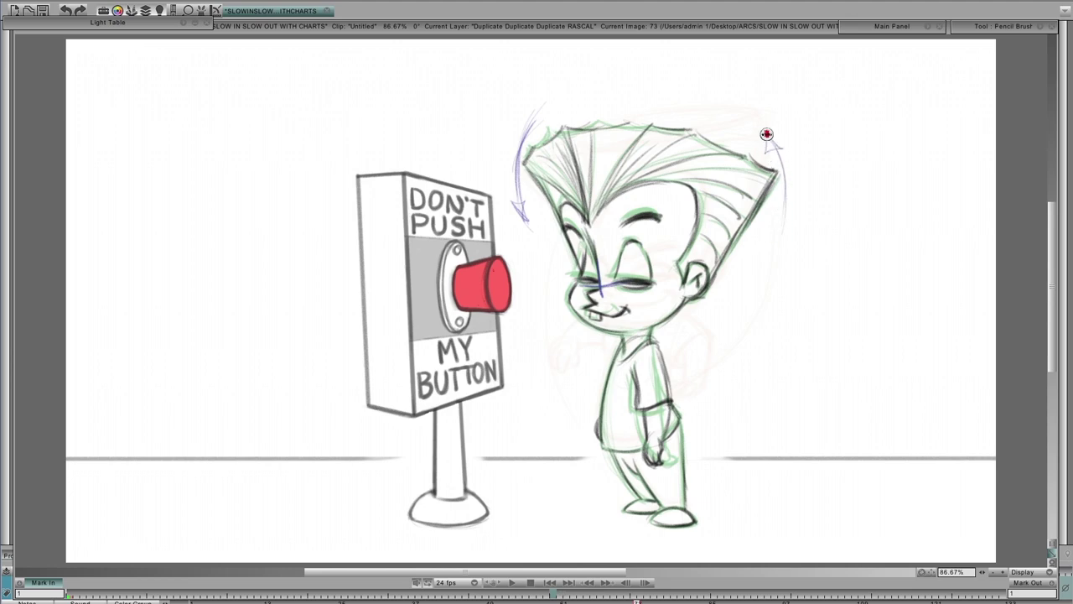
Step: On frame 80, mark the hair's front tip with a short blue stroke and its back tip with a small upward arrow
{"action": "key", "text": "Right"}
{"action": "key", "text": "Right"}
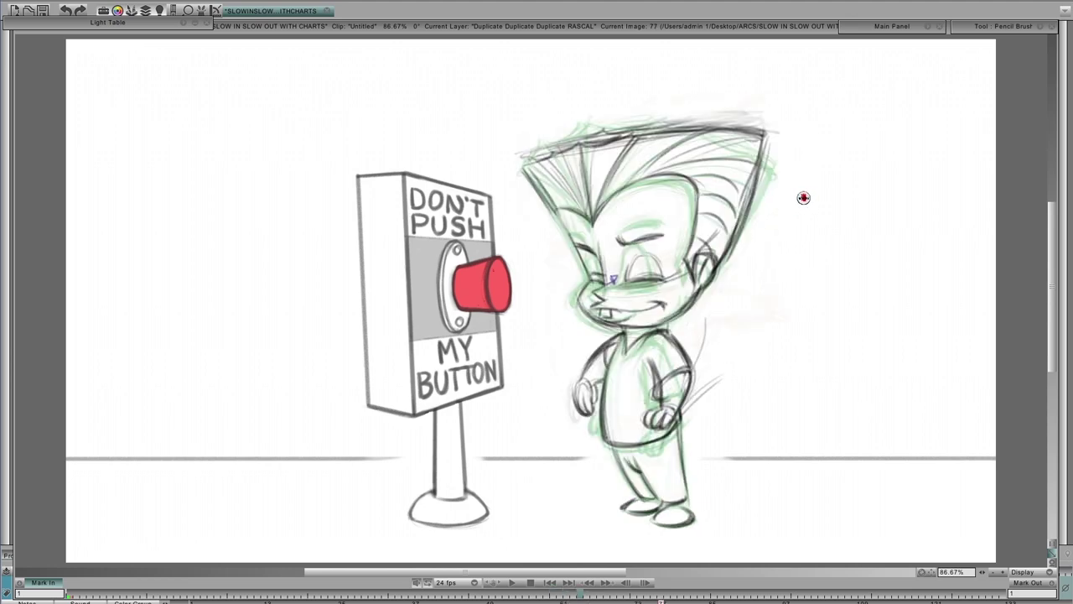
{"action": "key", "text": "Right"}
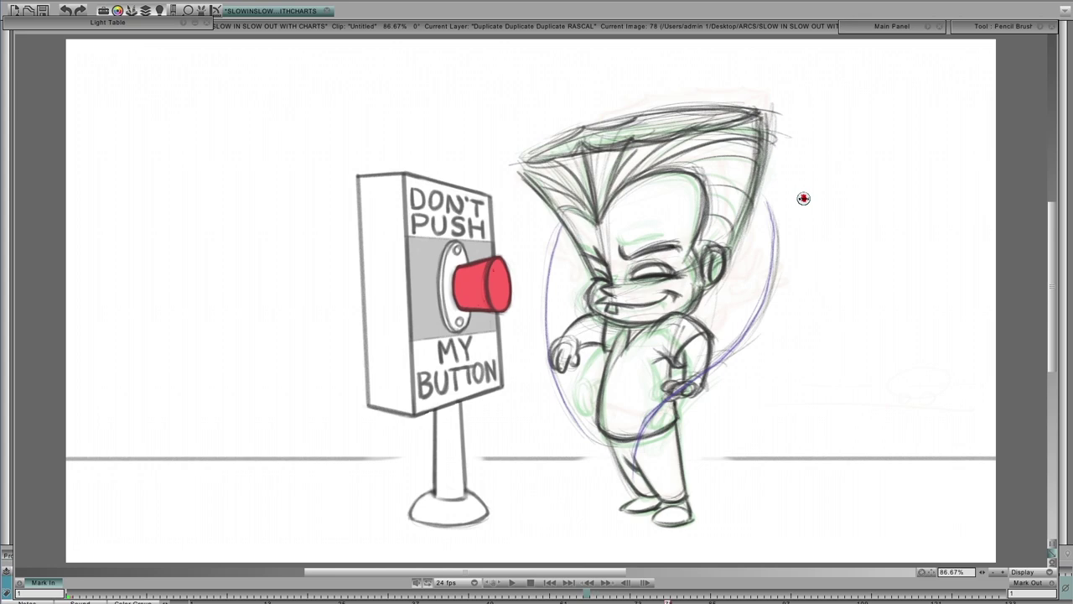
{"action": "key", "text": "Right"}
{"action": "key", "text": "Right"}
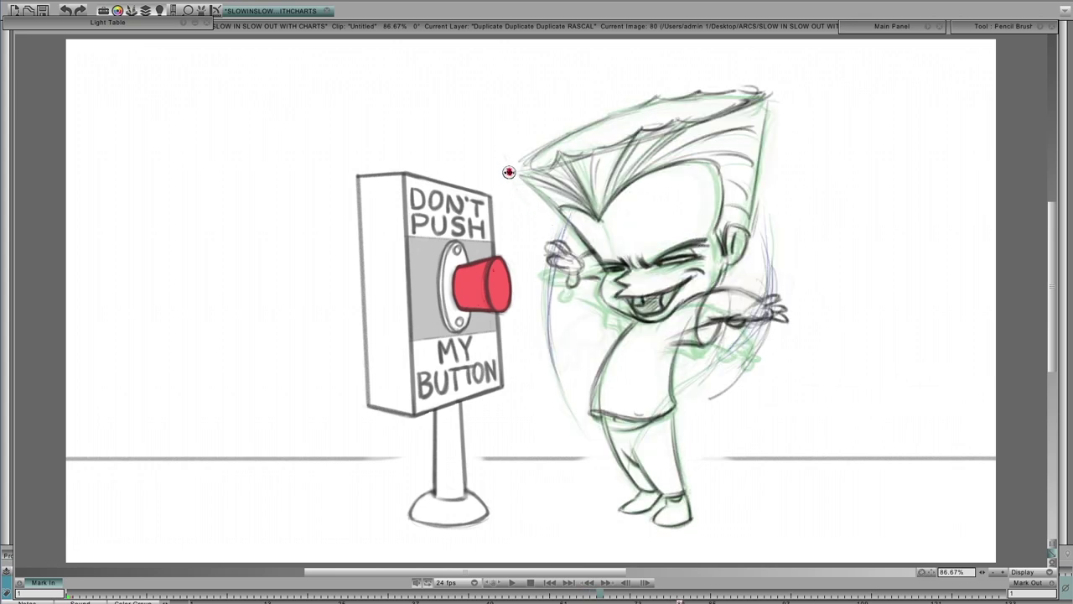
{"action": "left_click_drag", "start_coordinate": [503, 149], "coordinate": [515, 191]}
{"action": "left_click_drag", "start_coordinate": [780, 97], "coordinate": [770, 83]}
{"action": "key", "text": "Left"}
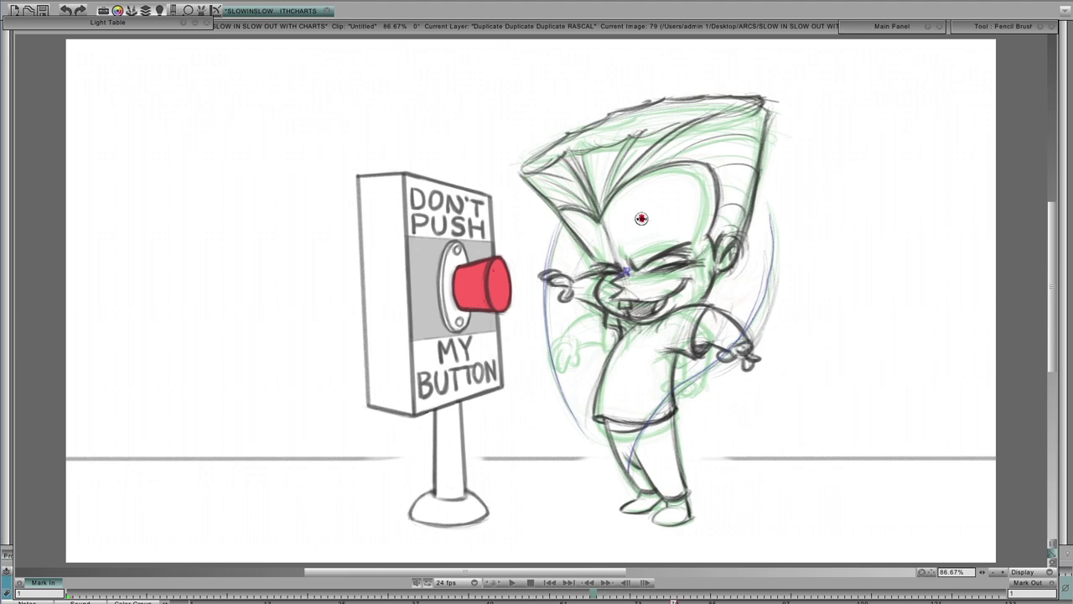
{"action": "key", "text": "Right"}
{"action": "key", "text": "Right"}
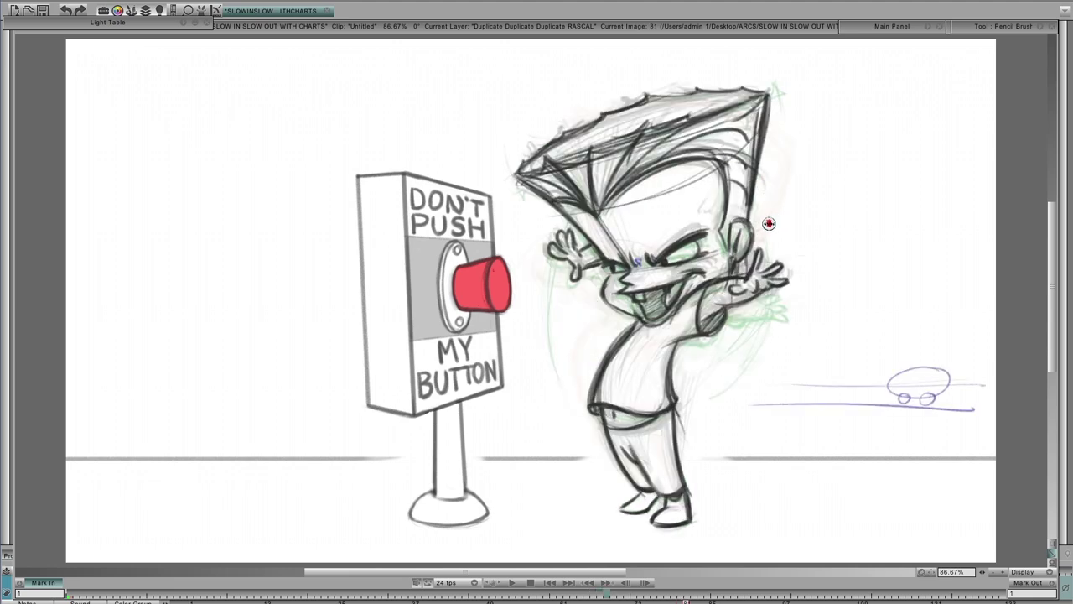
Step: Draw downward-curving blue arrows beside the hair's back tip on frames 82 and 83
{"action": "key", "text": "Right"}
{"action": "key", "text": "Left"}
{"action": "key", "text": "Right"}
{"action": "left_click_drag", "start_coordinate": [753, 79], "coordinate": [792, 118]}
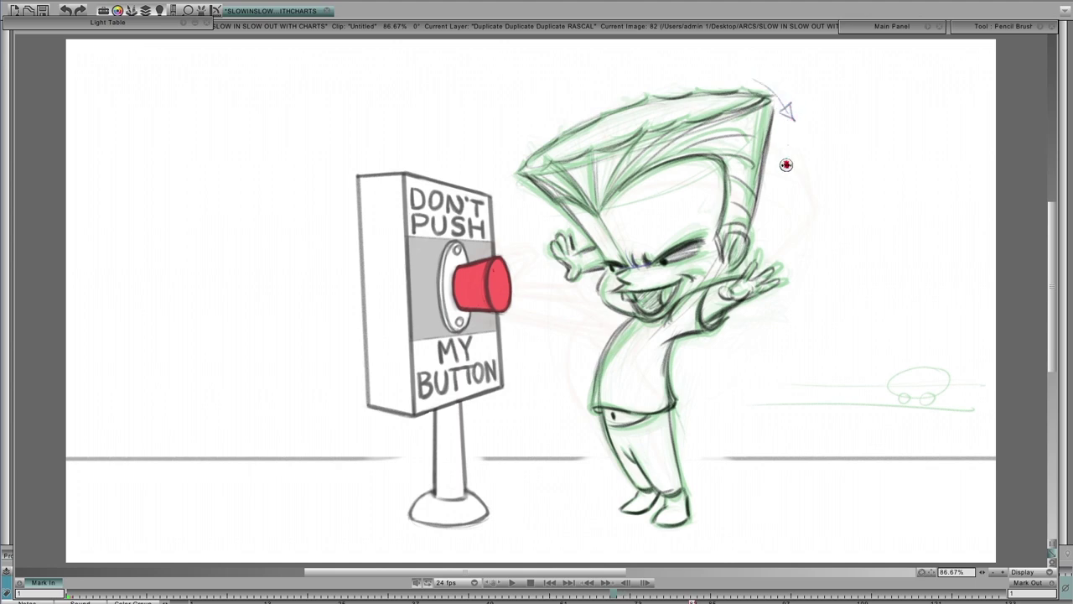
{"action": "key", "text": "Right"}
{"action": "left_click_drag", "start_coordinate": [807, 133], "coordinate": [813, 172]}
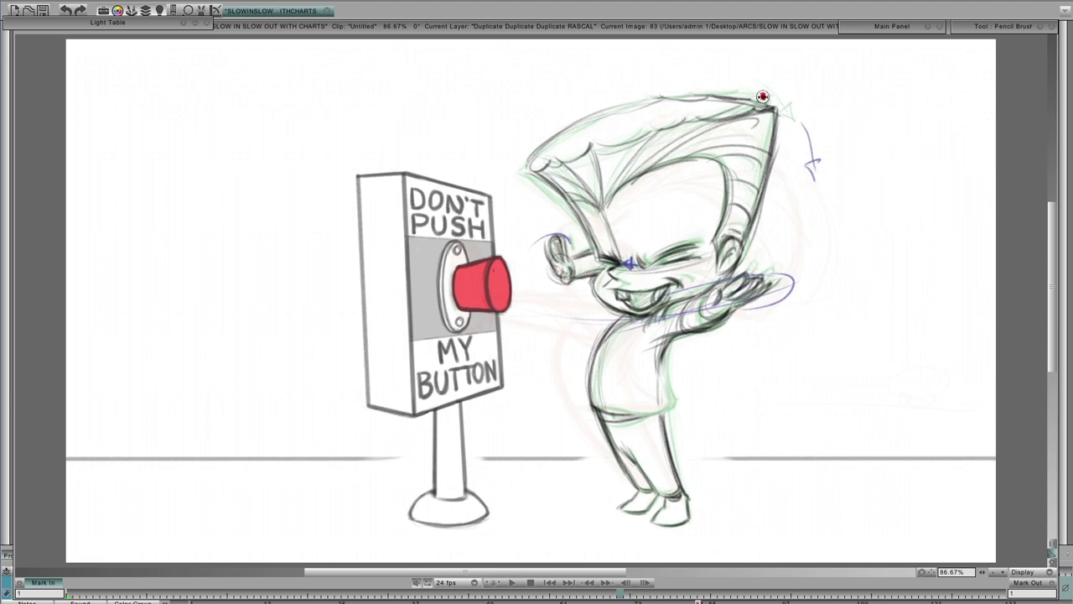
Step: Return to frame 77 and draw a blue arc with a downward arrow passing the hair's back tip
{"action": "key", "text": "Left"}
{"action": "key", "text": "Left"}
{"action": "key", "text": "Left"}
{"action": "key", "text": "Left"}
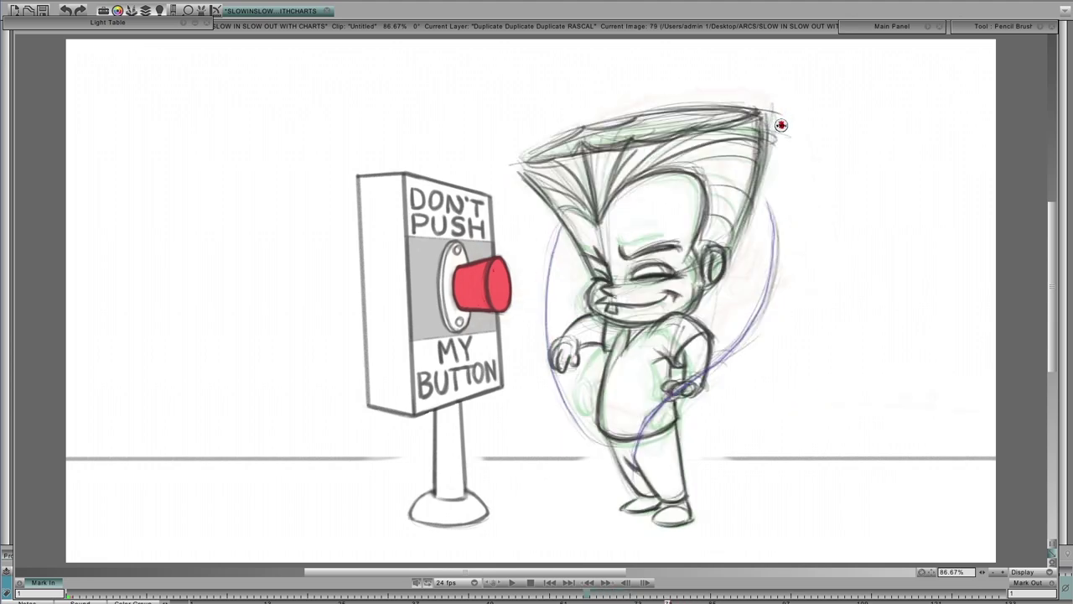
{"action": "key", "text": "Left"}
{"action": "key", "text": "Left"}
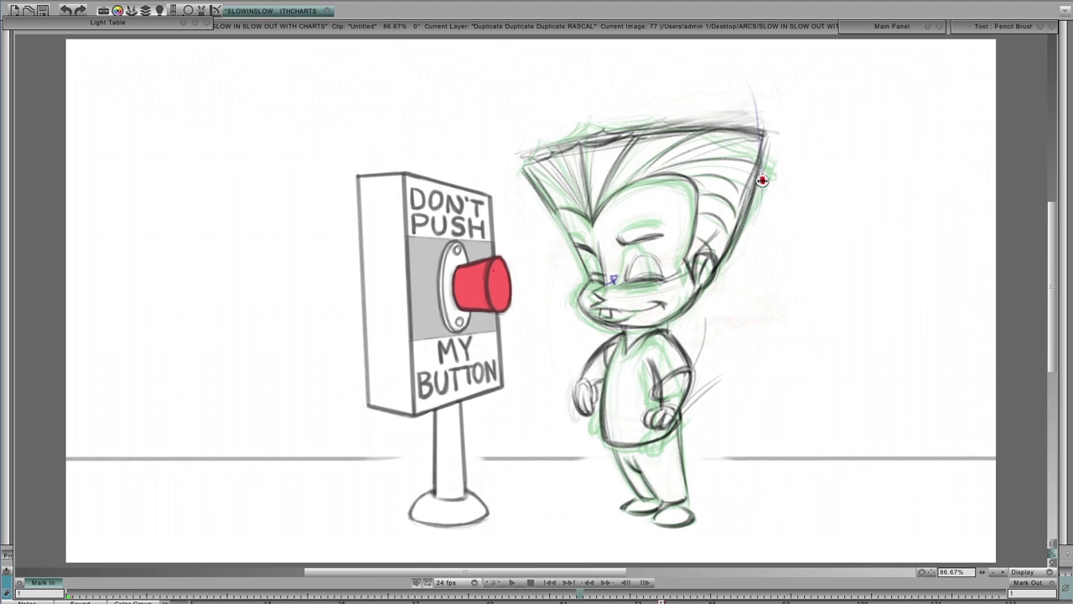
{"action": "mouse_move", "coordinate": [757, 180]}
{"action": "left_mouse_down"}
{"action": "mouse_move", "coordinate": [743, 75]}
{"action": "mouse_move", "coordinate": [755, 231]}
{"action": "mouse_move", "coordinate": [767, 135]}
{"action": "mouse_move", "coordinate": [744, 75]}
{"action": "mouse_move", "coordinate": [784, 147]}
{"action": "mouse_move", "coordinate": [734, 66]}
{"action": "mouse_move", "coordinate": [803, 187]}
{"action": "left_mouse_up"}
{"action": "left_click_drag", "start_coordinate": [747, 76], "coordinate": [795, 204]}
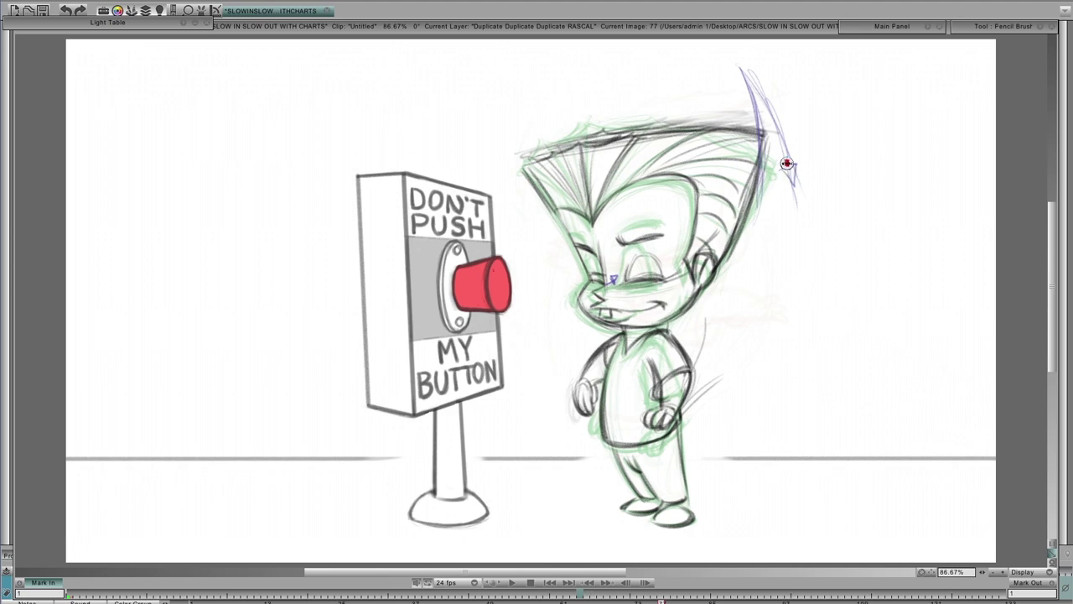
{"action": "left_click_drag", "start_coordinate": [748, 95], "coordinate": [756, 113]}
Step: Flip between the frames around 77 and forward to frame 82 to examine the path of the hair's back tip
{"action": "key", "text": "Left"}
{"action": "key", "text": "Left"}
{"action": "key", "text": "Right"}
{"action": "key", "text": "Right"}
{"action": "key", "text": "Right"}
{"action": "key", "text": "Right"}
{"action": "key", "text": "Right"}
{"action": "key", "text": "Right"}
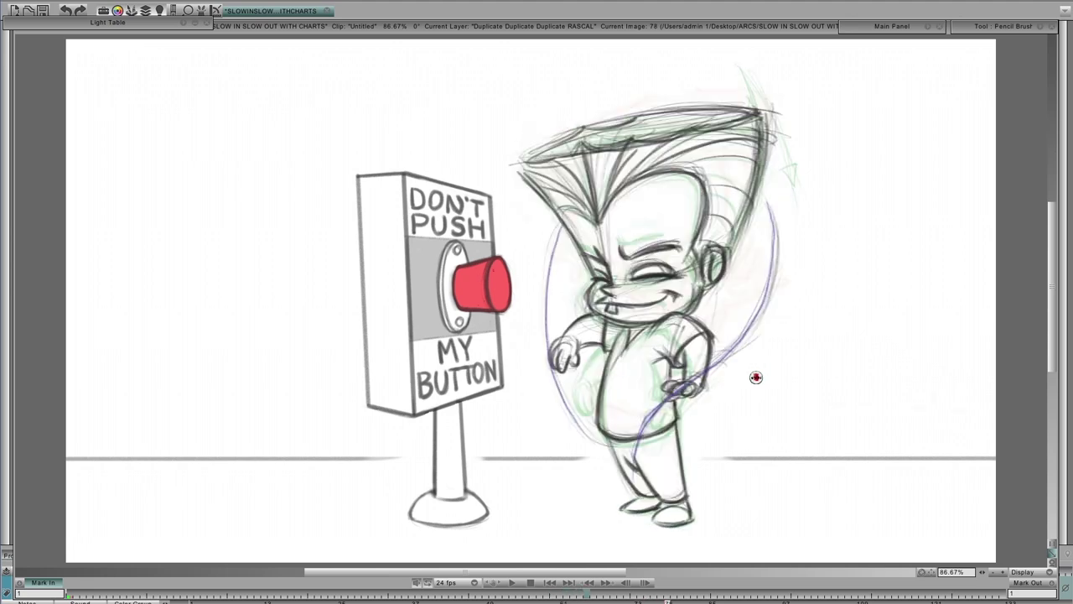
{"action": "key", "text": "Right"}
{"action": "key", "text": "Right"}
{"action": "key", "text": "Right"}
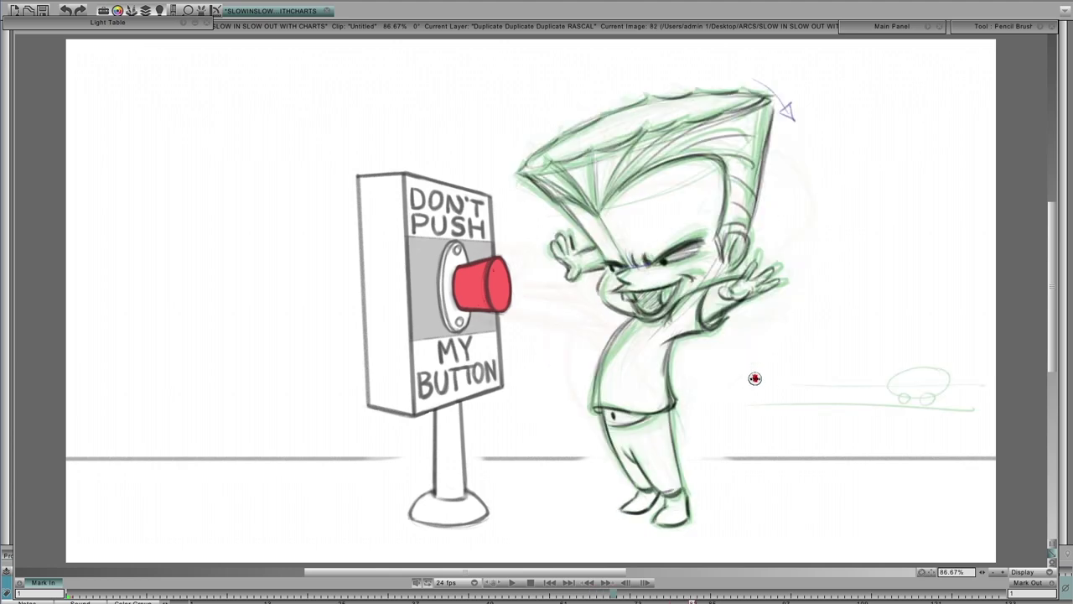
Step: Continue the back hair tip's blue arc downward on frames 84 and 85, curving it inward under the hair on frame 86
{"action": "left_click_drag", "start_coordinate": [778, 99], "coordinate": [792, 174]}
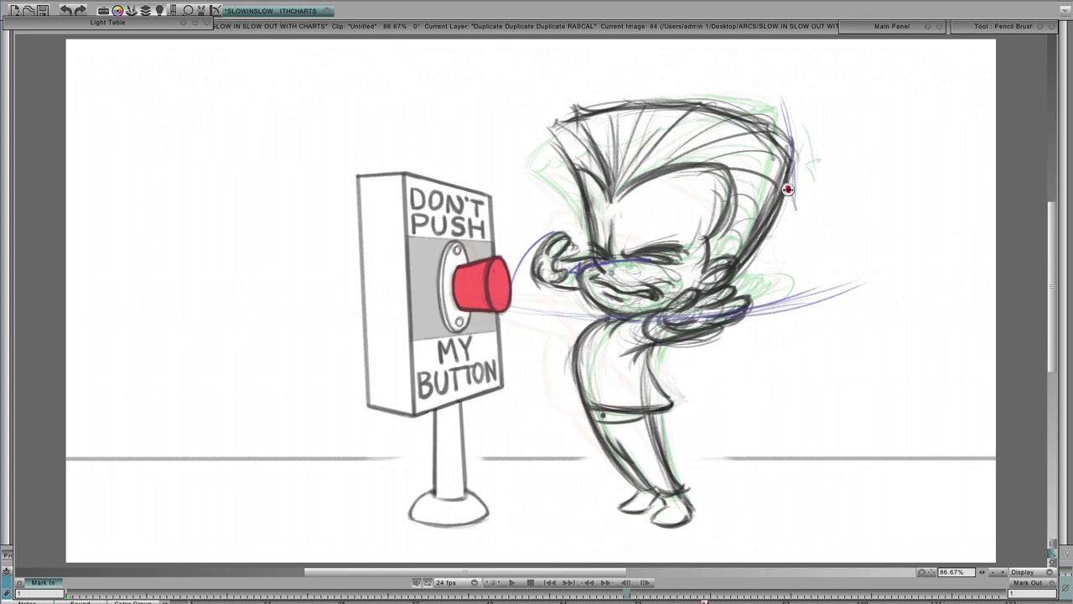
{"action": "key", "text": "Right"}
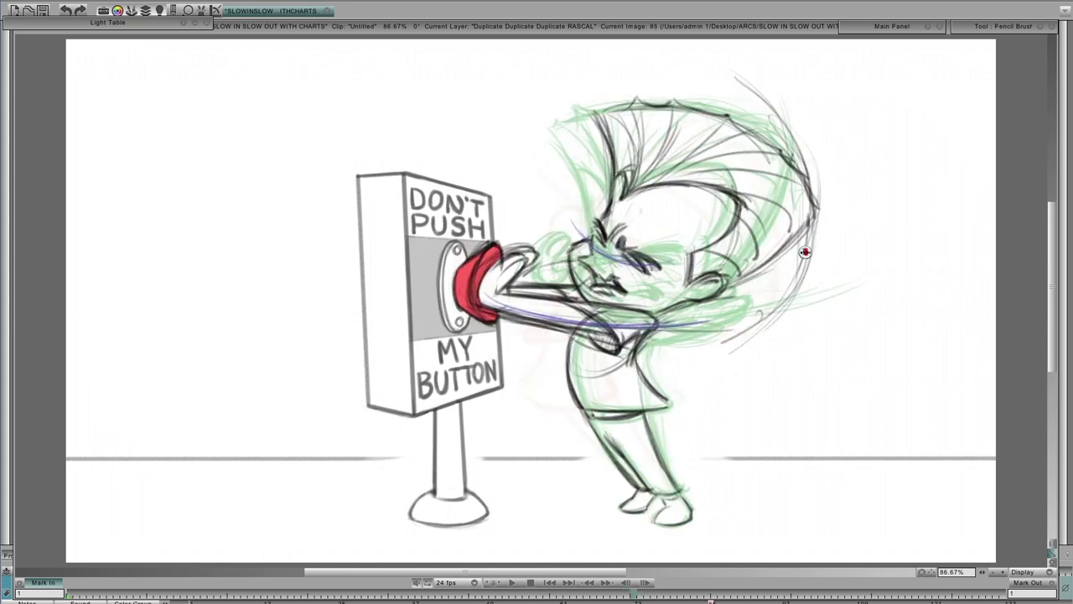
{"action": "mouse_move", "coordinate": [808, 220]}
{"action": "left_mouse_down"}
{"action": "mouse_move", "coordinate": [785, 280]}
{"action": "mouse_move", "coordinate": [799, 264]}
{"action": "left_mouse_up"}
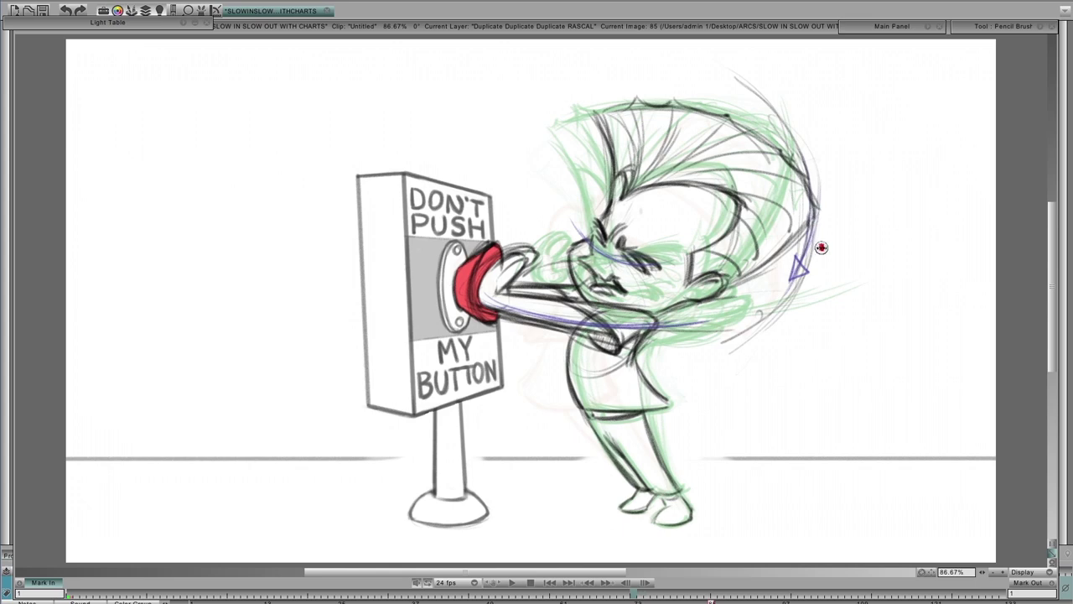
{"action": "key", "text": "Right"}
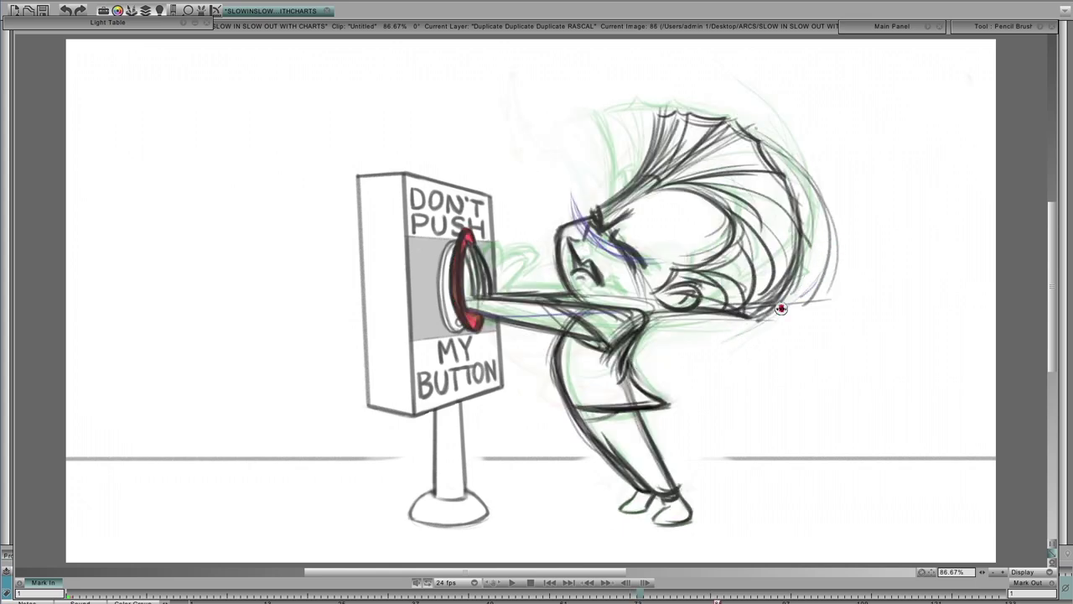
{"action": "left_click_drag", "start_coordinate": [798, 294], "coordinate": [733, 332]}
{"action": "key", "text": "Left"}
{"action": "key", "text": "Right"}
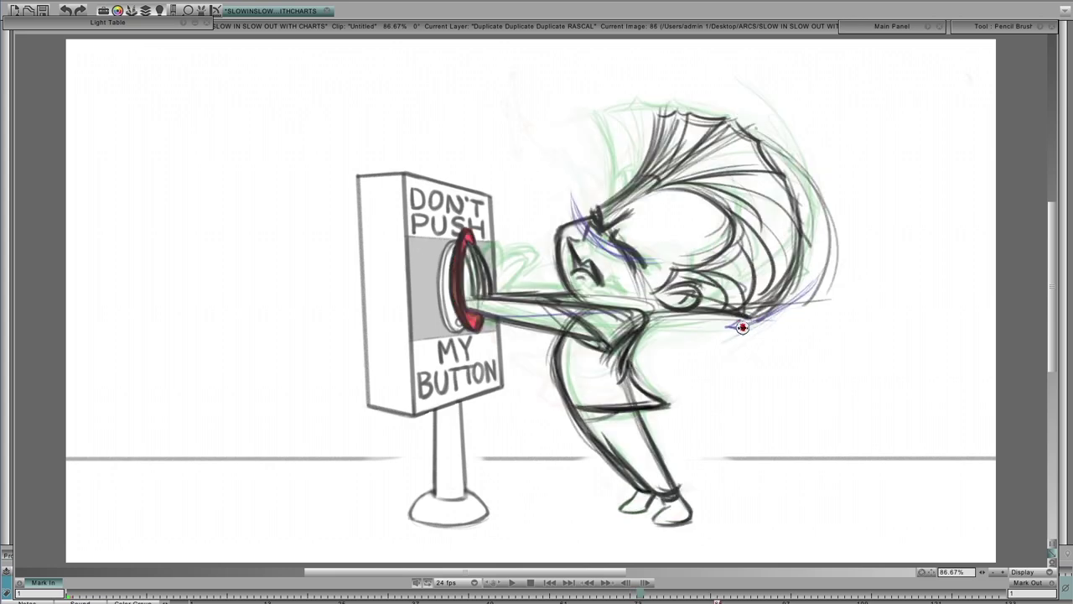
Step: Extend the back hair tip's arc with an arrow on frame 88 and a small blue mark at its low point on frame 89
{"action": "key", "text": "Right"}
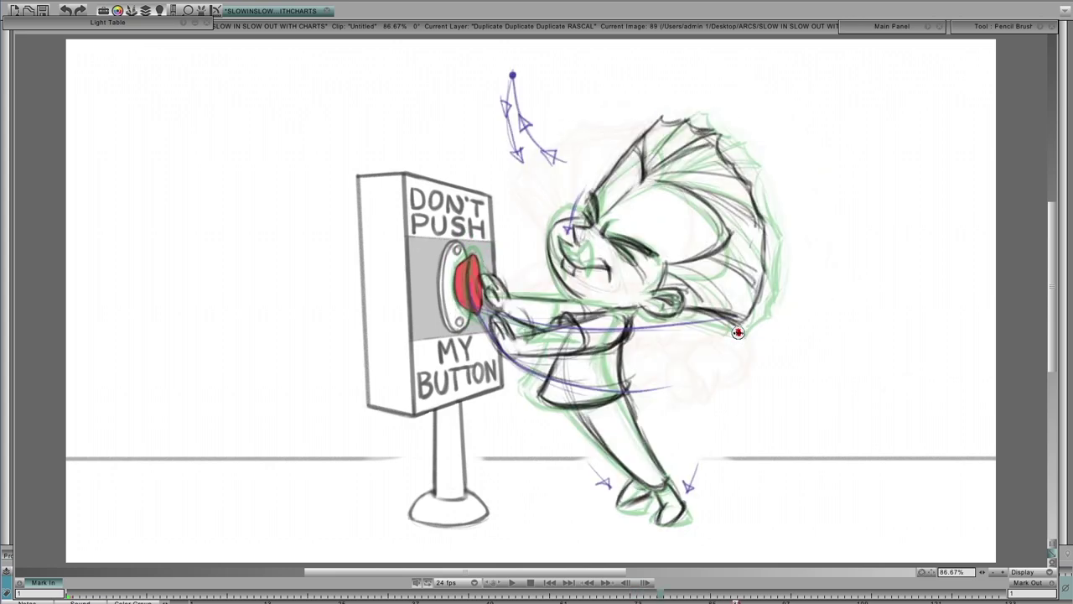
{"action": "key", "text": "Left"}
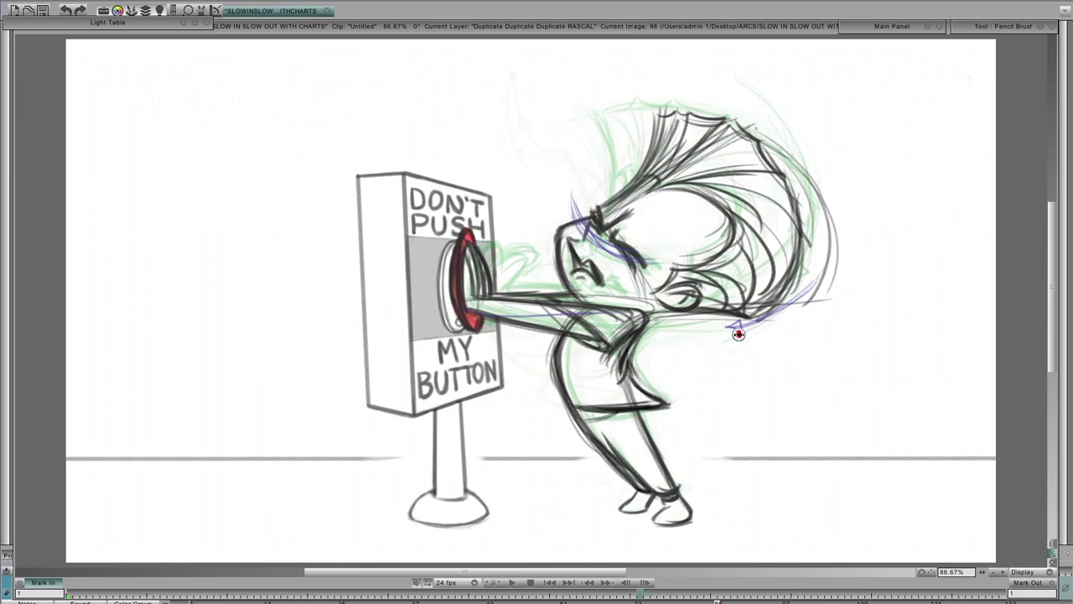
{"action": "key", "text": "Right"}
{"action": "key", "text": "Right"}
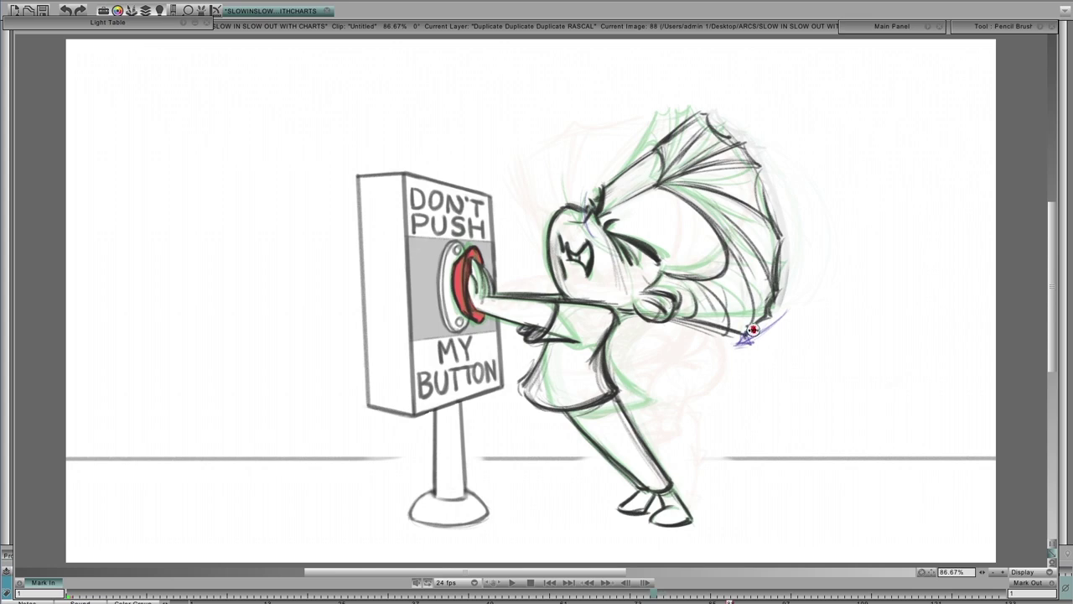
{"action": "key", "text": "Right"}
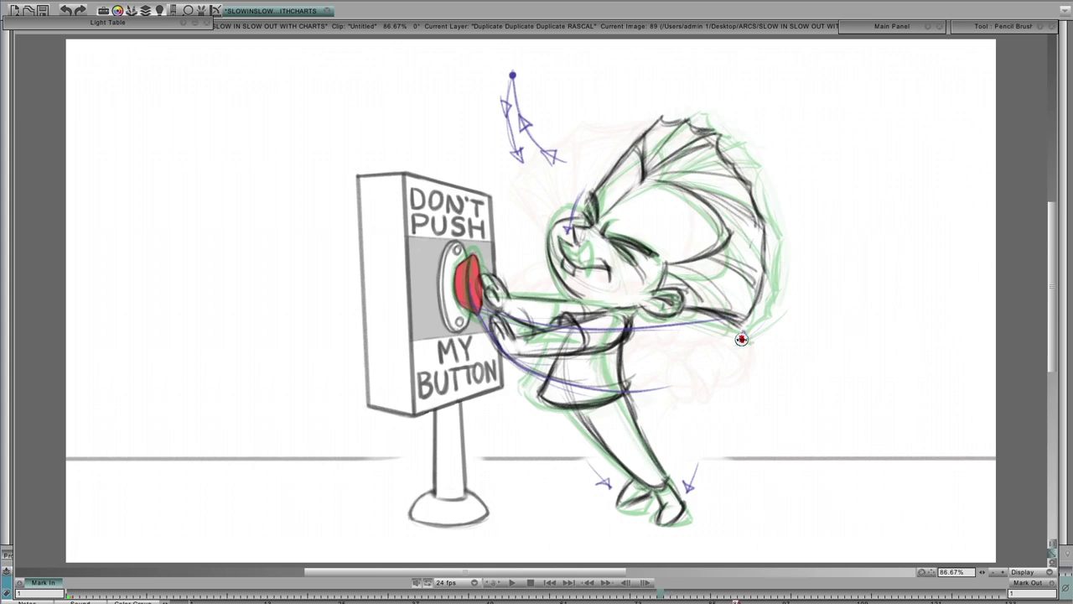
{"action": "left_click_drag", "start_coordinate": [743, 329], "coordinate": [750, 338]}
Step: Trace the hair's back tip rising again with upward blue arcs on frames 90, 91 and 92
{"action": "key", "text": "Right"}
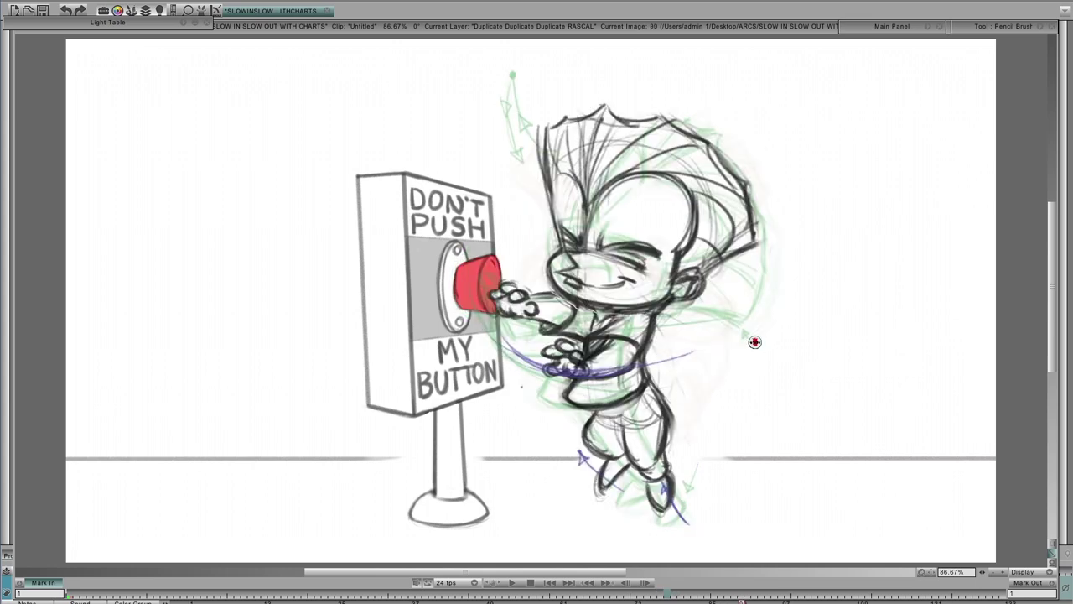
{"action": "left_click_drag", "start_coordinate": [755, 264], "coordinate": [745, 340]}
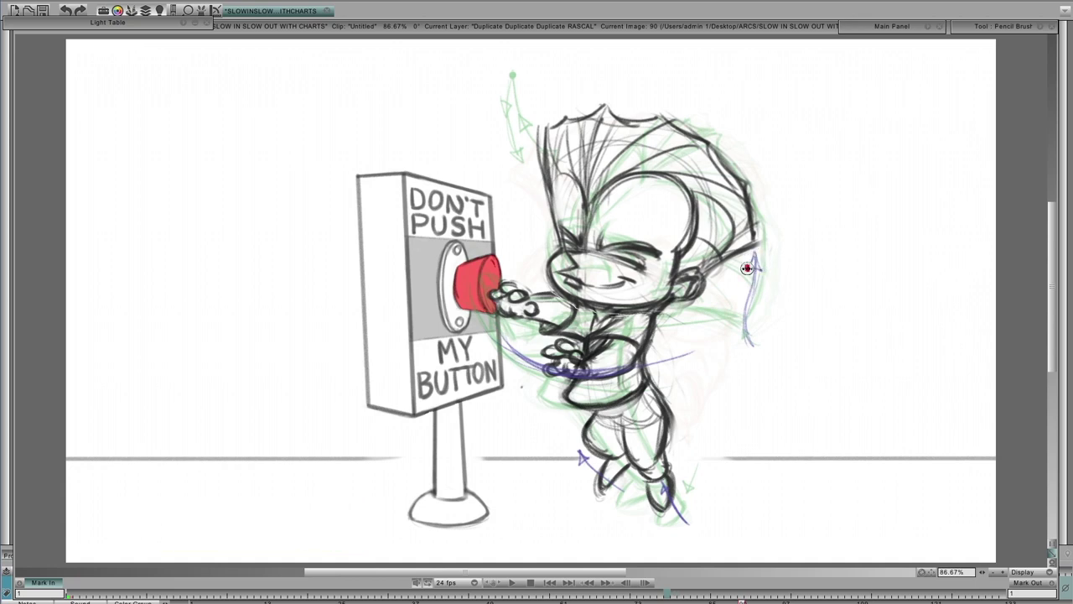
{"action": "key", "text": "Right"}
{"action": "key", "text": "Right"}
{"action": "key", "text": "Left"}
{"action": "key", "text": "Right"}
{"action": "key", "text": "Left"}
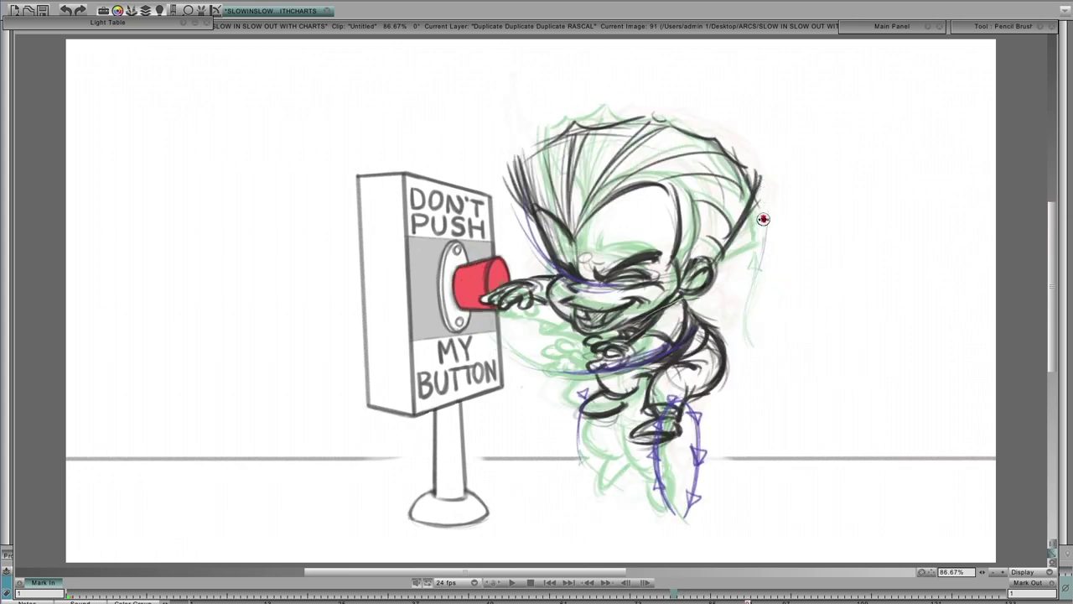
{"action": "key", "text": "Right"}
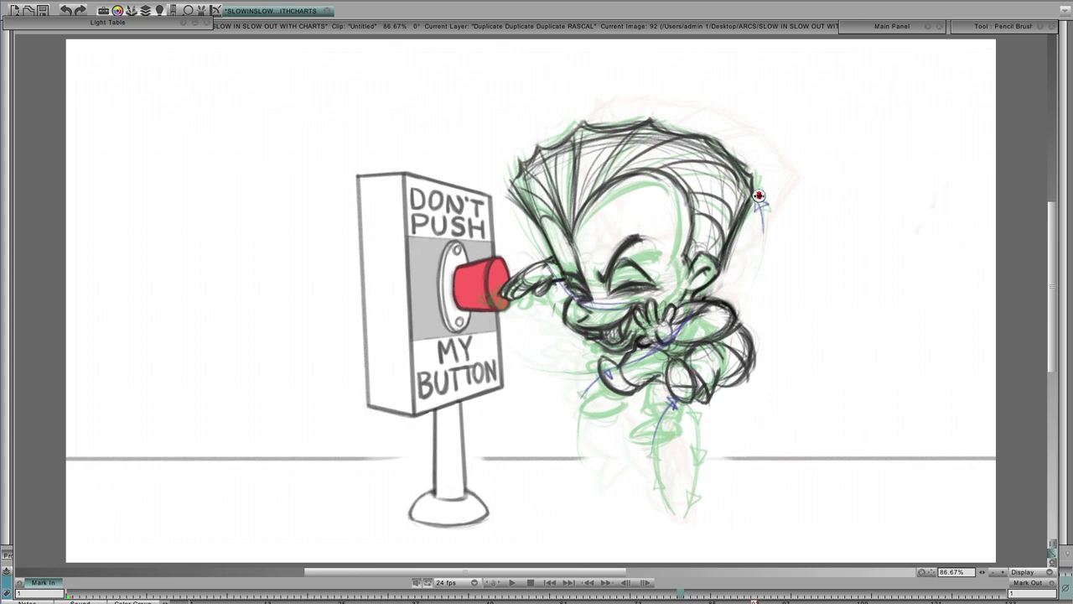
Step: Flip between frames 92 and 94, then draw a long downward blue arrow behind the character on frame 94
{"action": "key", "text": "Right"}
{"action": "key", "text": "Right"}
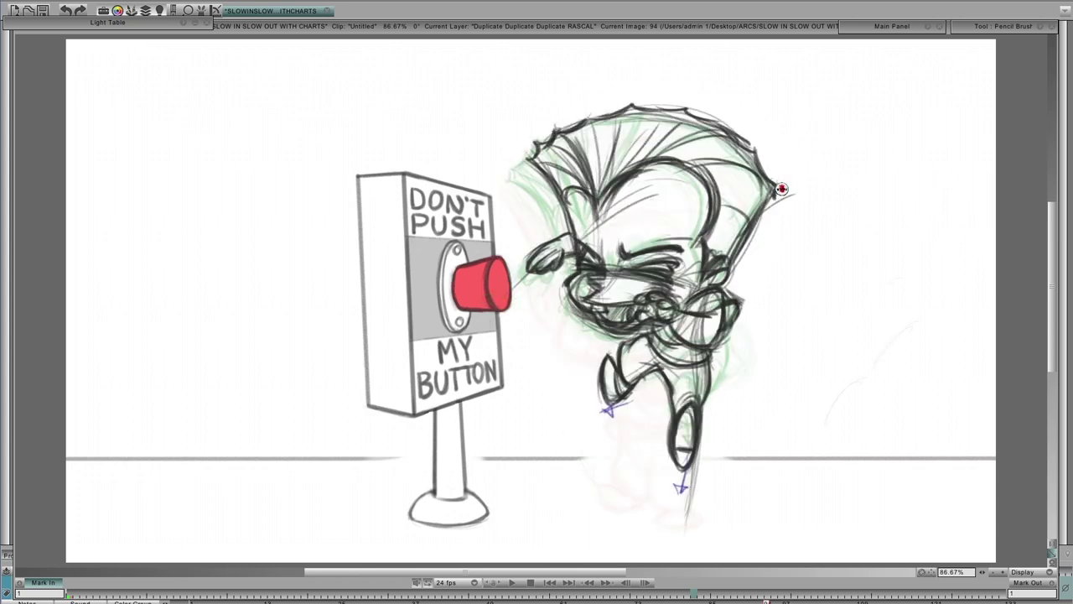
{"action": "key", "text": "Left"}
{"action": "key", "text": "Left"}
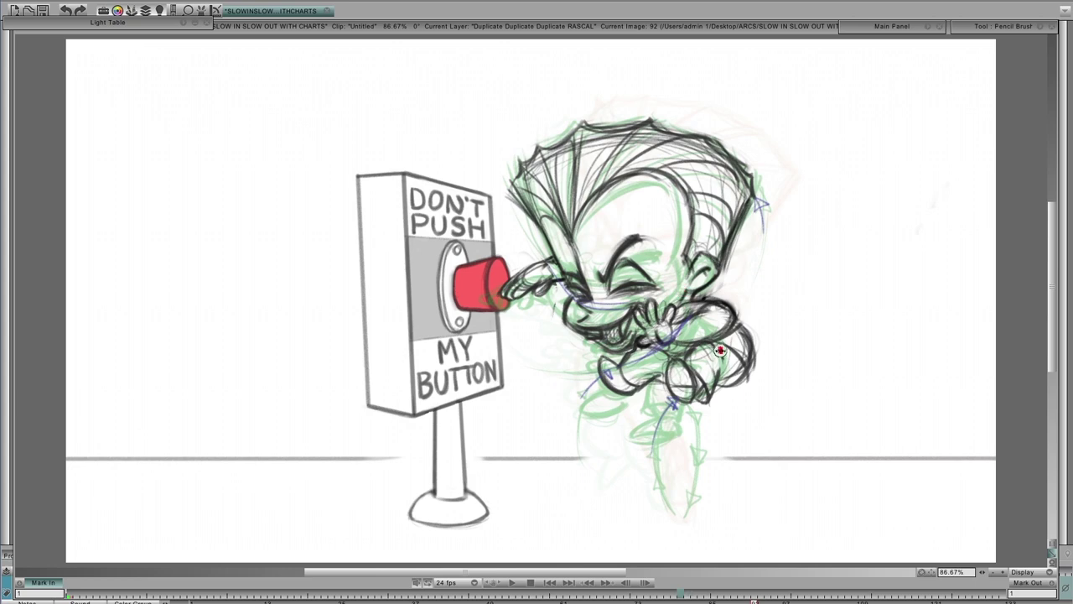
{"action": "key", "text": "Right"}
{"action": "key", "text": "Right"}
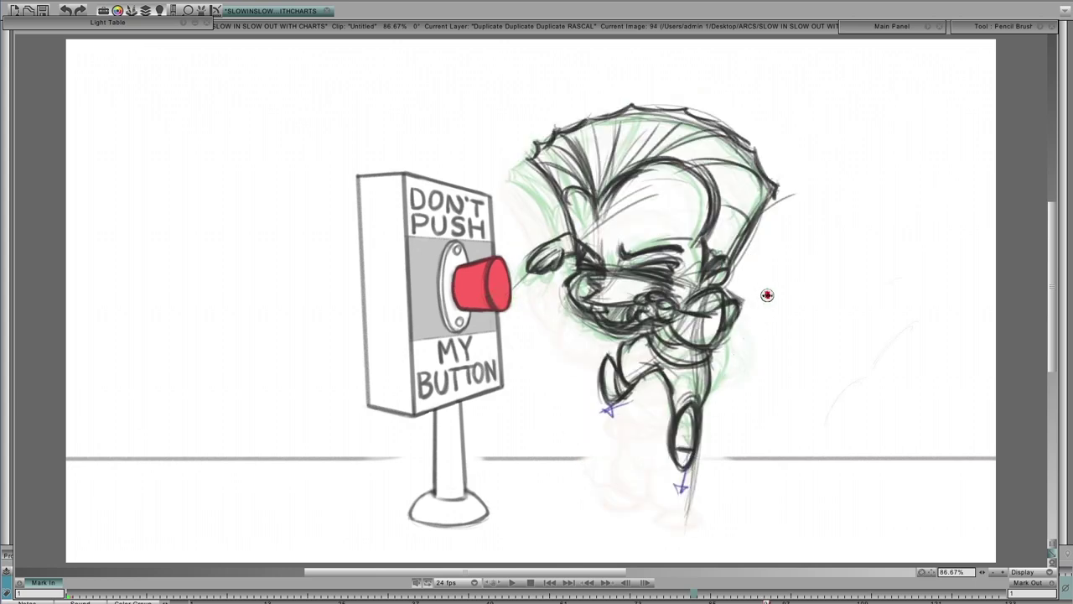
{"action": "left_click_drag", "start_coordinate": [700, 454], "coordinate": [712, 486]}
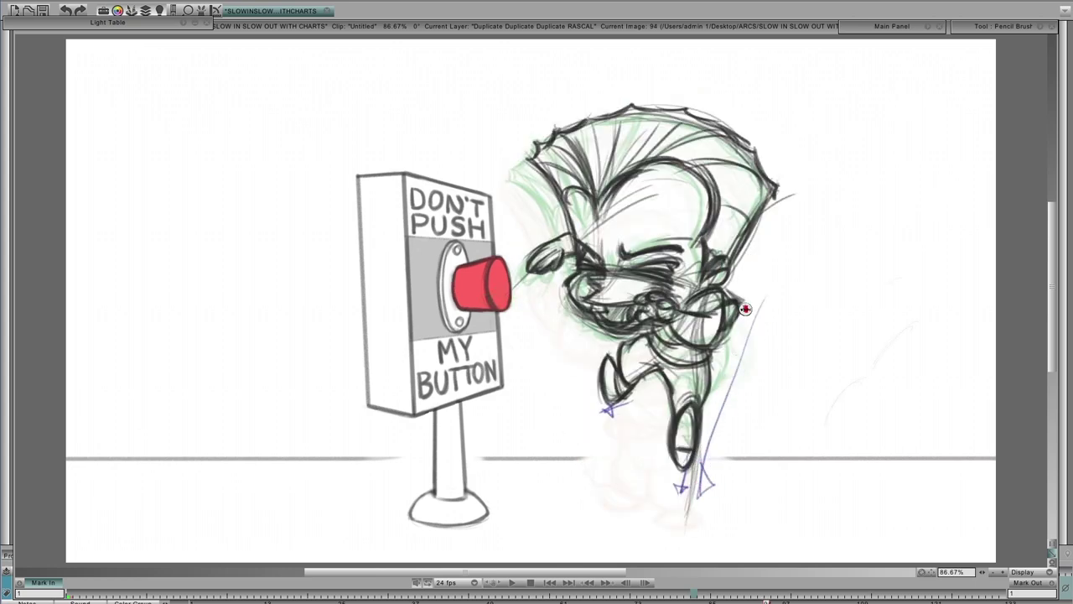
Step: On frame 95, draw a blue arc over the back of the hair with an arrow pointing down past its tip
{"action": "key", "text": "Right"}
{"action": "key", "text": "Left"}
{"action": "key", "text": "Right"}
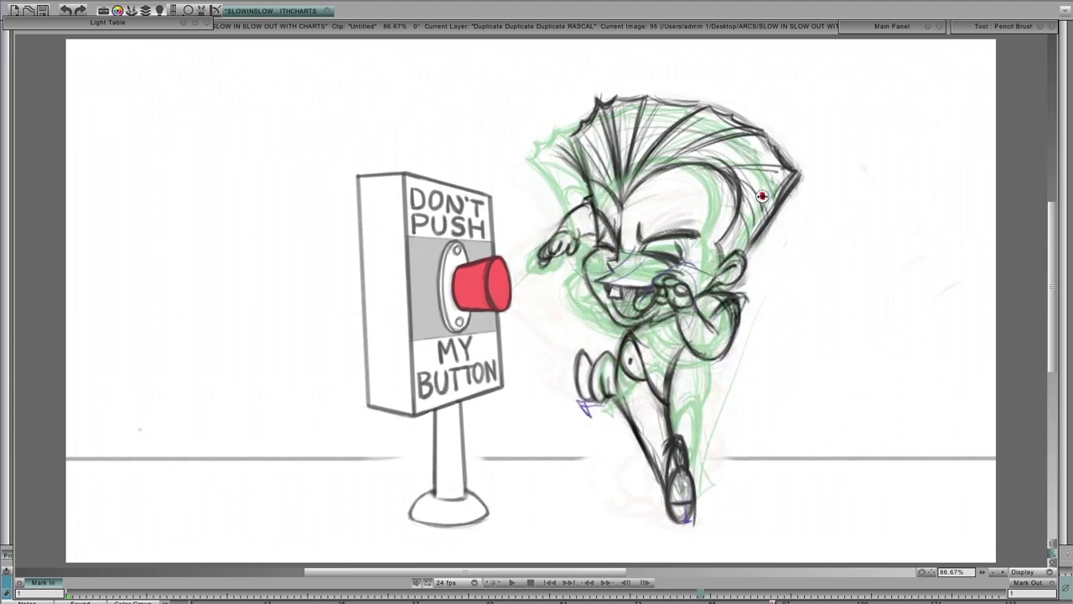
{"action": "mouse_move", "coordinate": [726, 84]}
{"action": "left_mouse_down"}
{"action": "mouse_move", "coordinate": [815, 153]}
{"action": "mouse_move", "coordinate": [823, 128]}
{"action": "mouse_move", "coordinate": [799, 143]}
{"action": "mouse_move", "coordinate": [831, 155]}
{"action": "left_mouse_up"}
{"action": "key", "text": "Left"}
{"action": "key", "text": "Right"}
{"action": "key", "text": "Left"}
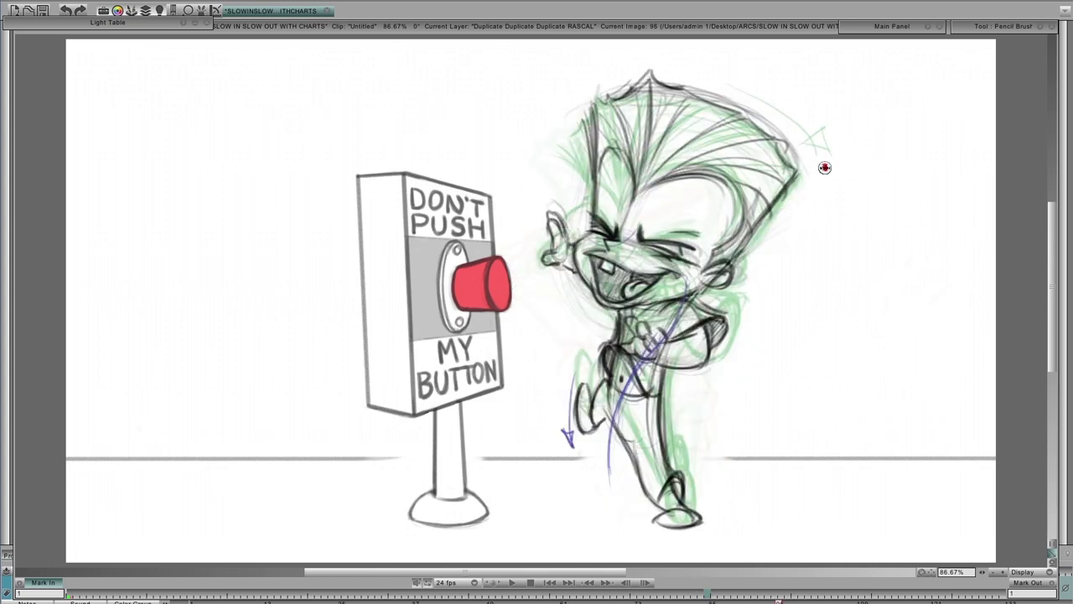
Step: On frame 97, draw a diagonal blue arrow down toward the hair's back tip, and check the motion through frame 98
{"action": "key", "text": "Right"}
{"action": "left_click_drag", "start_coordinate": [765, 191], "coordinate": [772, 204]}
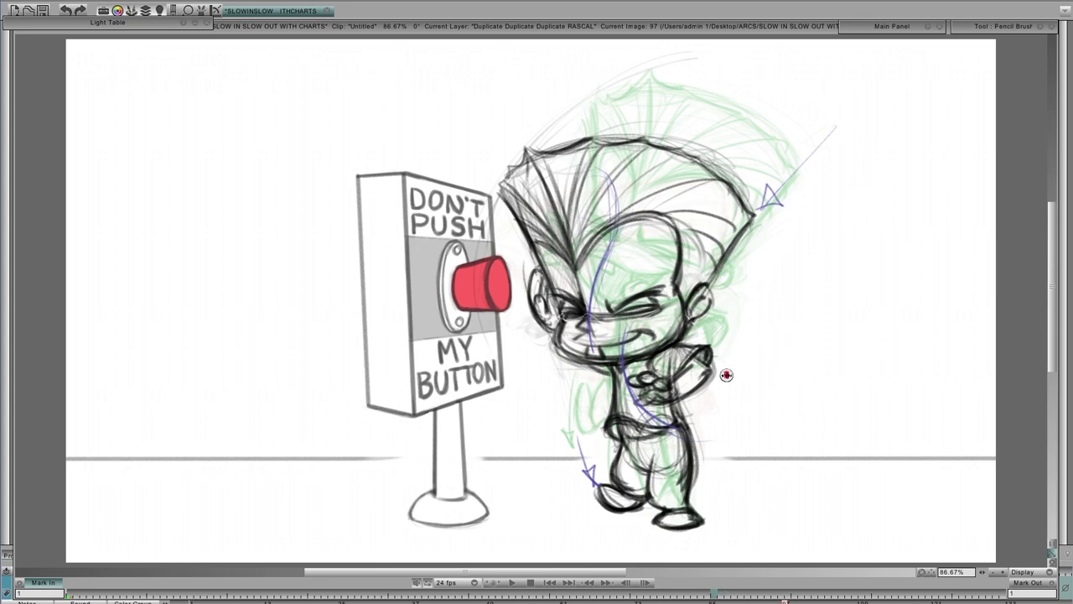
{"action": "key", "text": "Left"}
{"action": "key", "text": "Right"}
{"action": "key", "text": "Right"}
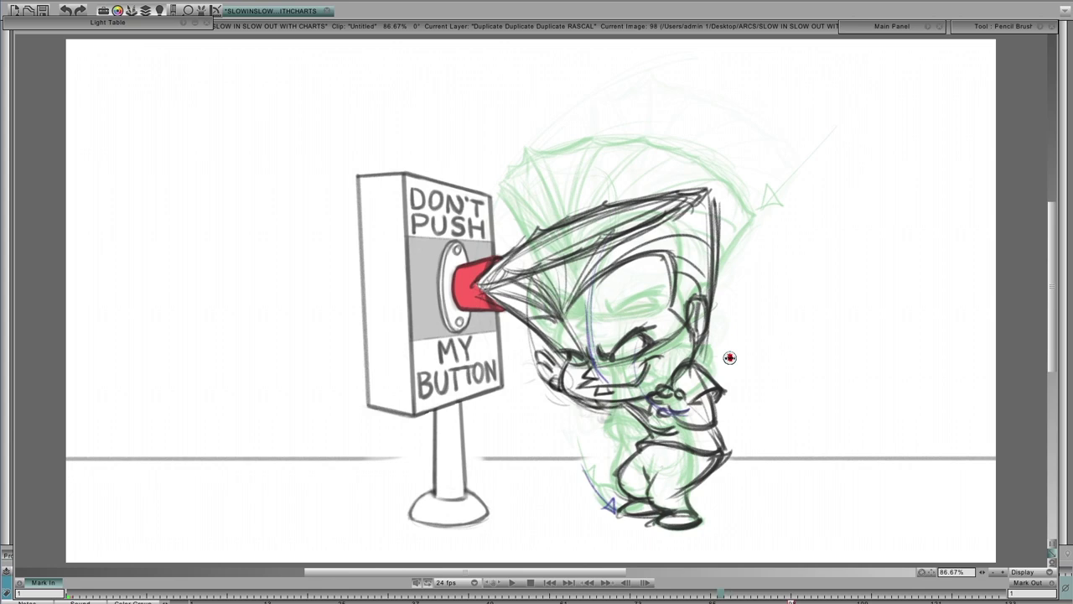
Step: Go back to frame 84 and label the shirt's trailing back corner "Dragged" with a small arrow
{"action": "mouse_move", "coordinate": [656, 592]}
{"action": "left_mouse_down"}
{"action": "mouse_move", "coordinate": [543, 592]}
{"action": "mouse_move", "coordinate": [740, 587]}
{"action": "mouse_move", "coordinate": [508, 569]}
{"action": "mouse_move", "coordinate": [489, 577]}
{"action": "mouse_move", "coordinate": [788, 576]}
{"action": "mouse_move", "coordinate": [650, 570]}
{"action": "mouse_move", "coordinate": [610, 596]}
{"action": "mouse_move", "coordinate": [729, 587]}
{"action": "mouse_move", "coordinate": [516, 585]}
{"action": "mouse_move", "coordinate": [757, 583]}
{"action": "mouse_move", "coordinate": [679, 589]}
{"action": "mouse_move", "coordinate": [552, 580]}
{"action": "mouse_move", "coordinate": [721, 579]}
{"action": "mouse_move", "coordinate": [561, 571]}
{"action": "mouse_move", "coordinate": [750, 568]}
{"action": "mouse_move", "coordinate": [572, 570]}
{"action": "mouse_move", "coordinate": [772, 579]}
{"action": "mouse_move", "coordinate": [514, 591]}
{"action": "mouse_move", "coordinate": [830, 593]}
{"action": "mouse_move", "coordinate": [474, 591]}
{"action": "mouse_move", "coordinate": [726, 590]}
{"action": "mouse_move", "coordinate": [745, 584]}
{"action": "mouse_move", "coordinate": [749, 567]}
{"action": "left_mouse_up"}
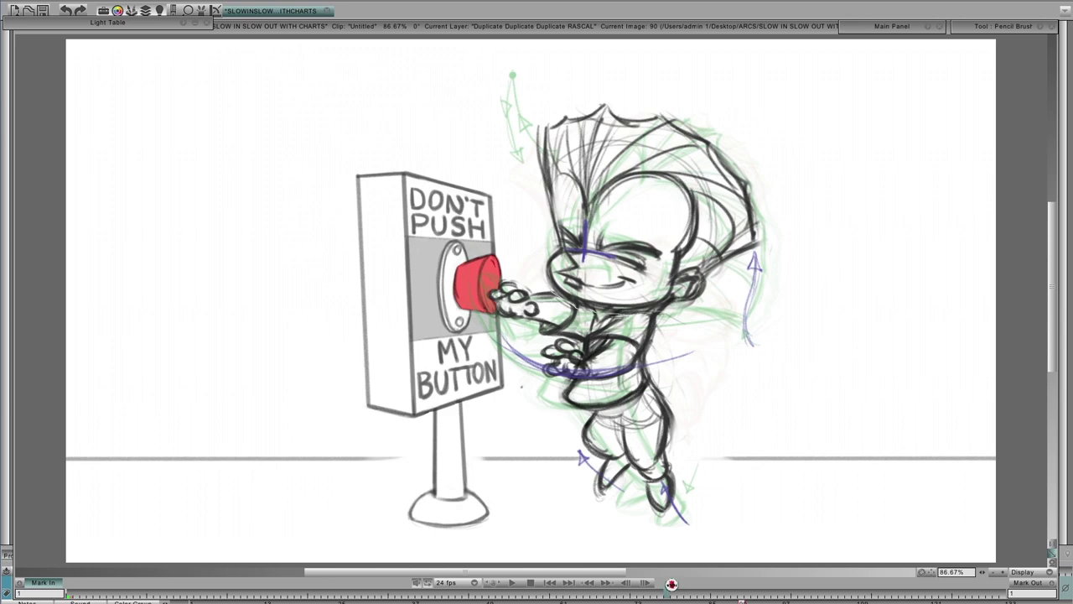
{"action": "left_click_drag", "start_coordinate": [665, 593], "coordinate": [662, 504]}
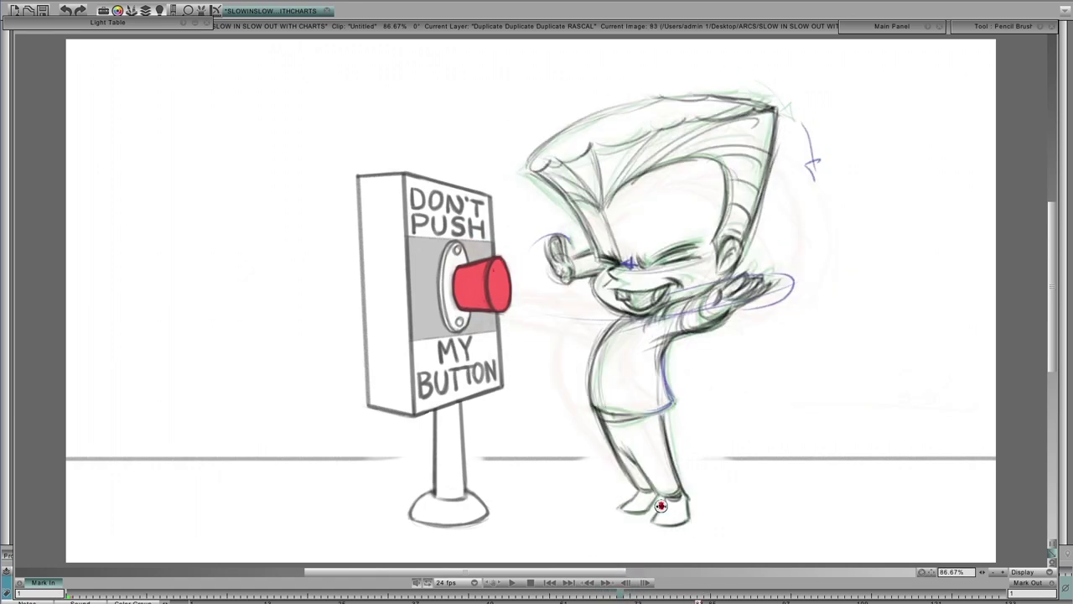
{"action": "key", "text": "Right"}
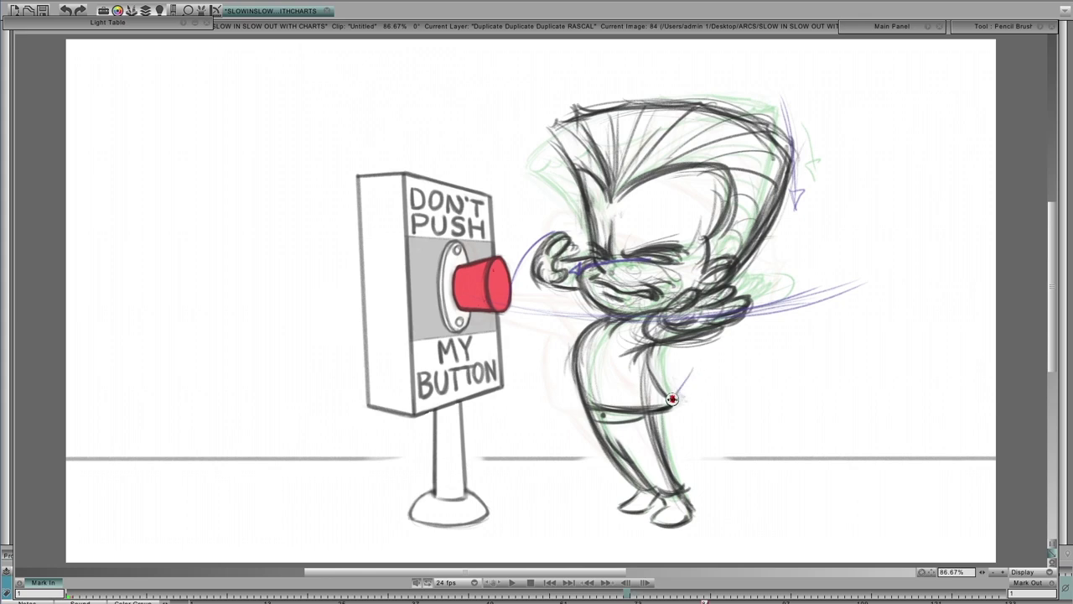
{"action": "left_click_drag", "start_coordinate": [683, 386], "coordinate": [683, 397]}
{"action": "left_click_drag", "start_coordinate": [699, 404], "coordinate": [733, 411]}
Step: Check the shirt's motion through frames 85 to 87, then draw a long, shallow blue arc along the shirt hem on frame 88
{"action": "key", "text": "Right"}
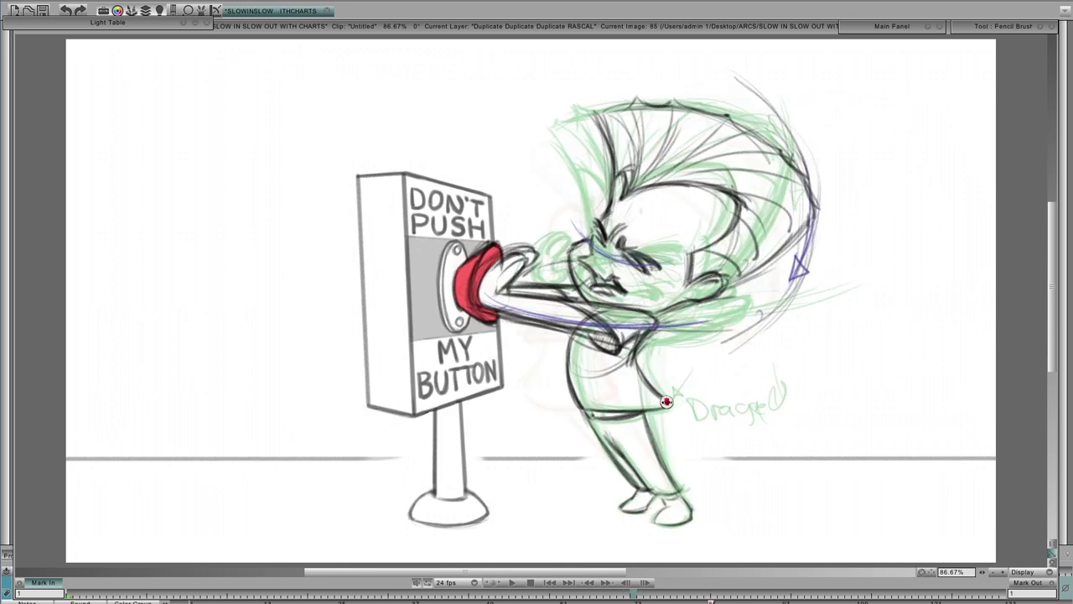
{"action": "key", "text": "Right"}
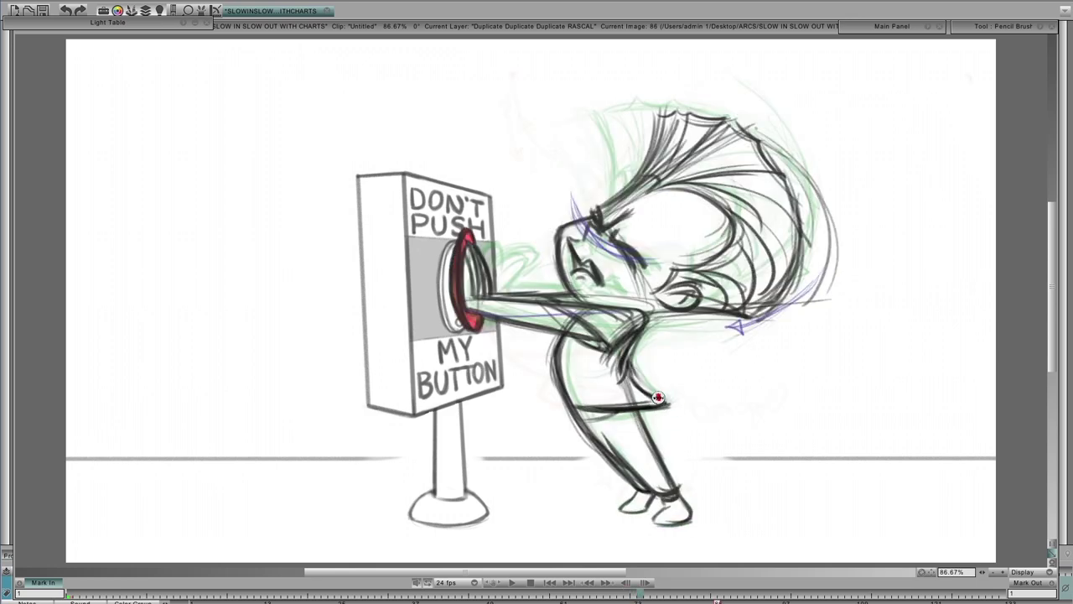
{"action": "key", "text": "Left"}
{"action": "key", "text": "Right"}
{"action": "key", "text": "Right"}
{"action": "key", "text": "Right"}
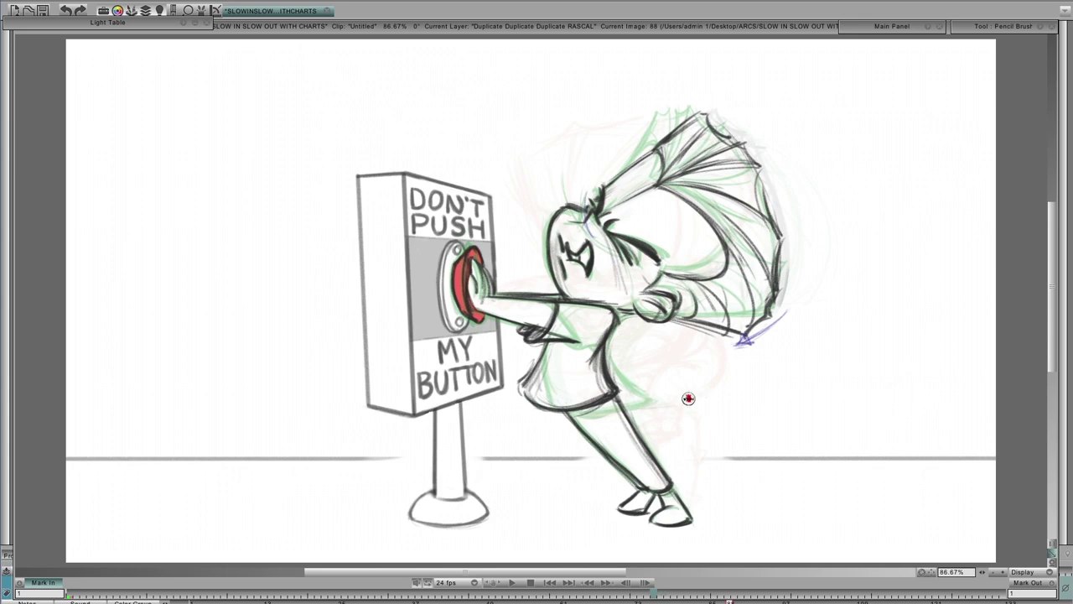
{"action": "left_click_drag", "start_coordinate": [614, 409], "coordinate": [763, 391]}
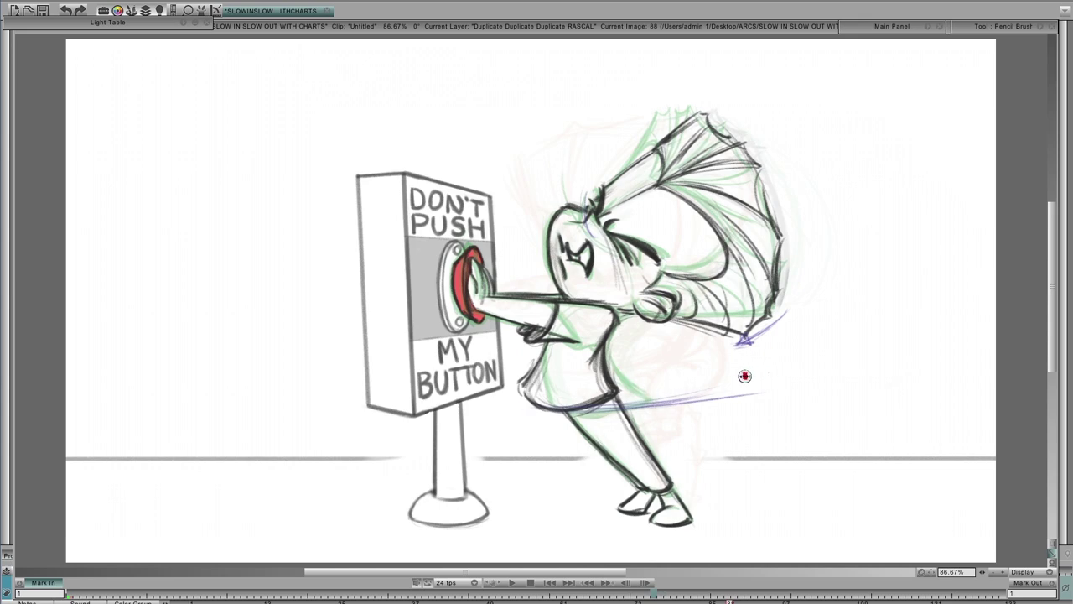
Step: Compare frames 88 and 89, then draw a blue arrow behind the waist on frame 89 pointing away from the button
{"action": "key", "text": "Right"}
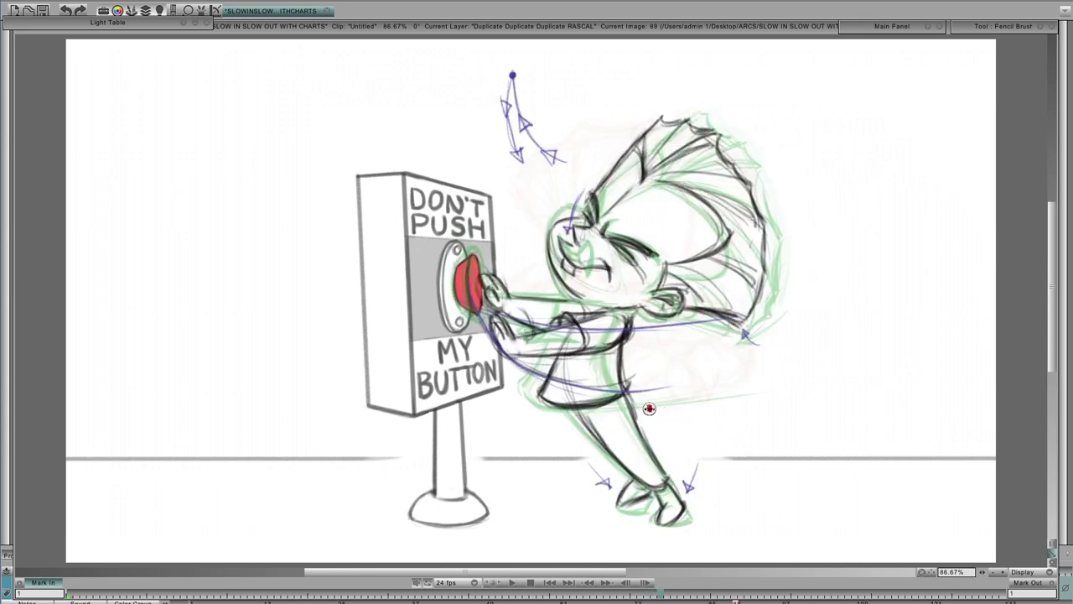
{"action": "key", "text": "Left"}
{"action": "key", "text": "Right"}
{"action": "mouse_move", "coordinate": [639, 369]}
{"action": "left_mouse_down"}
{"action": "mouse_move", "coordinate": [677, 366]}
{"action": "mouse_move", "coordinate": [675, 357]}
{"action": "mouse_move", "coordinate": [700, 366]}
{"action": "left_mouse_up"}
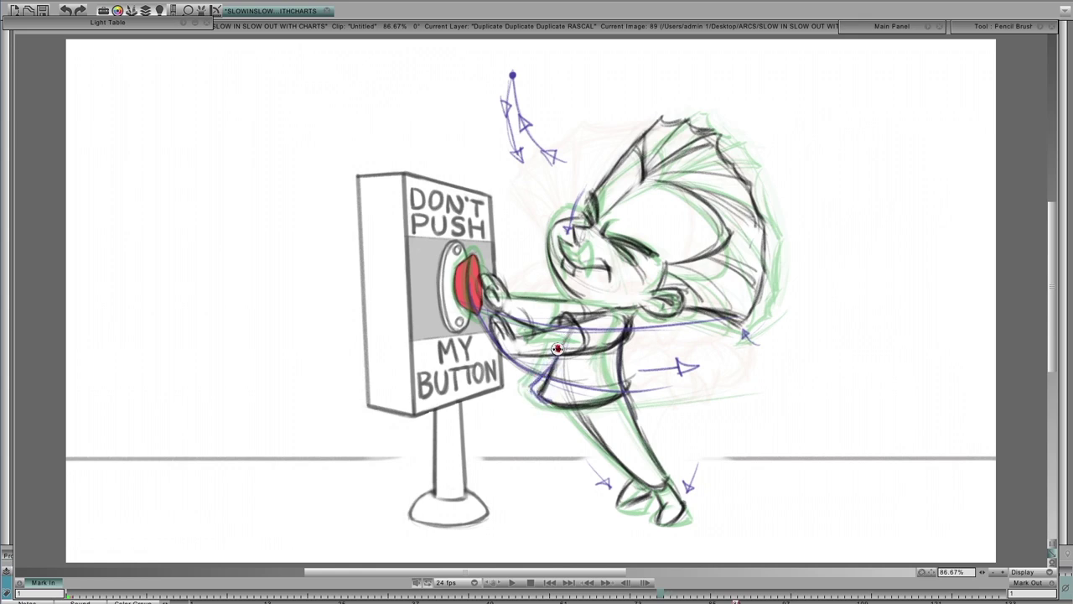
Step: Flip back and forth through frames 89 to 94 to examine how the body and arms move during the jump
{"action": "key", "text": "g"}
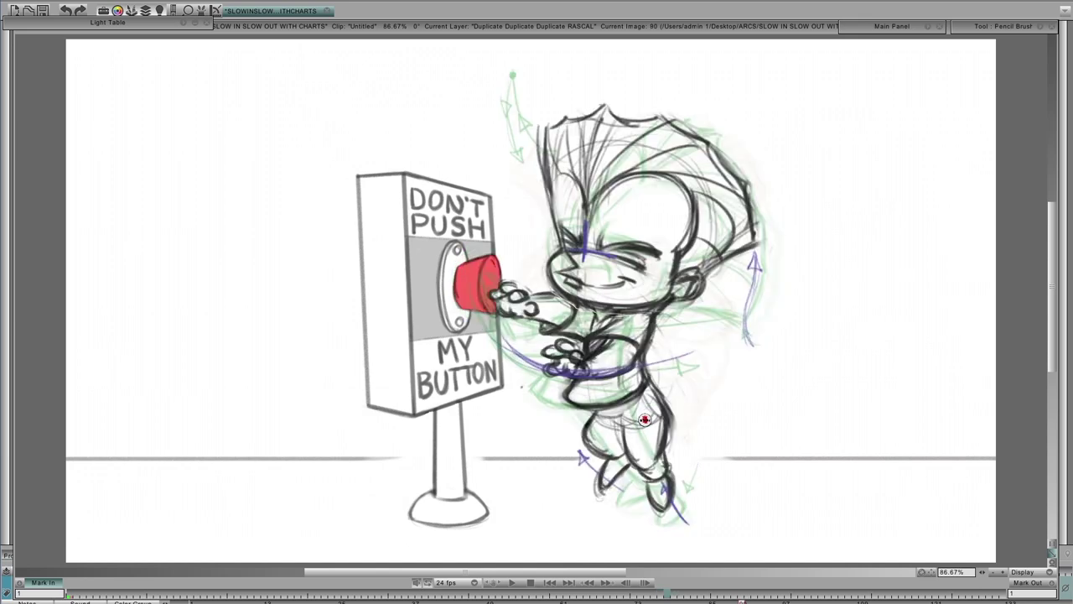
{"action": "key", "text": "f"}
{"action": "key", "text": "g"}
{"action": "key", "text": "g"}
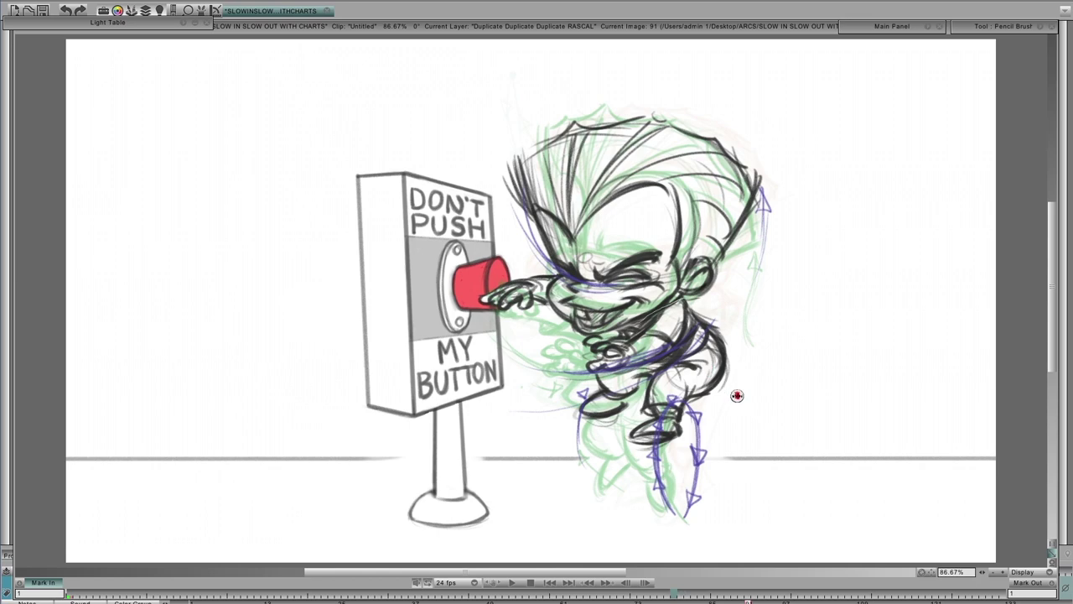
{"action": "key", "text": "g"}
{"action": "key", "text": "g"}
{"action": "key", "text": "g"}
{"action": "key", "text": "g"}
{"action": "key", "text": "g"}
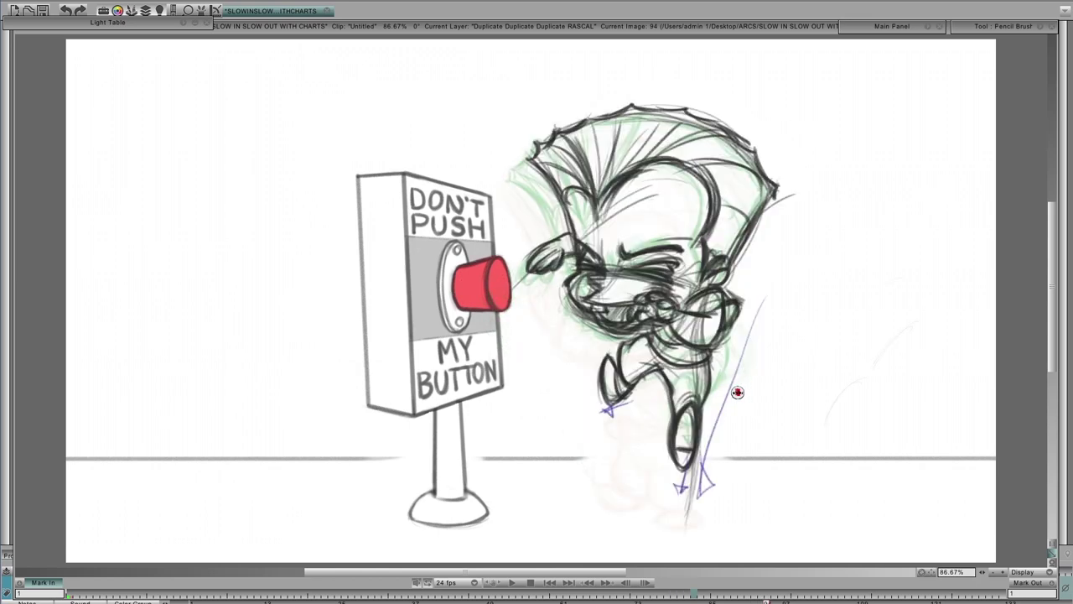
{"action": "key", "text": "f"}
{"action": "key", "text": "f"}
{"action": "key", "text": "f"}
{"action": "key", "text": "f"}
{"action": "key", "text": "f"}
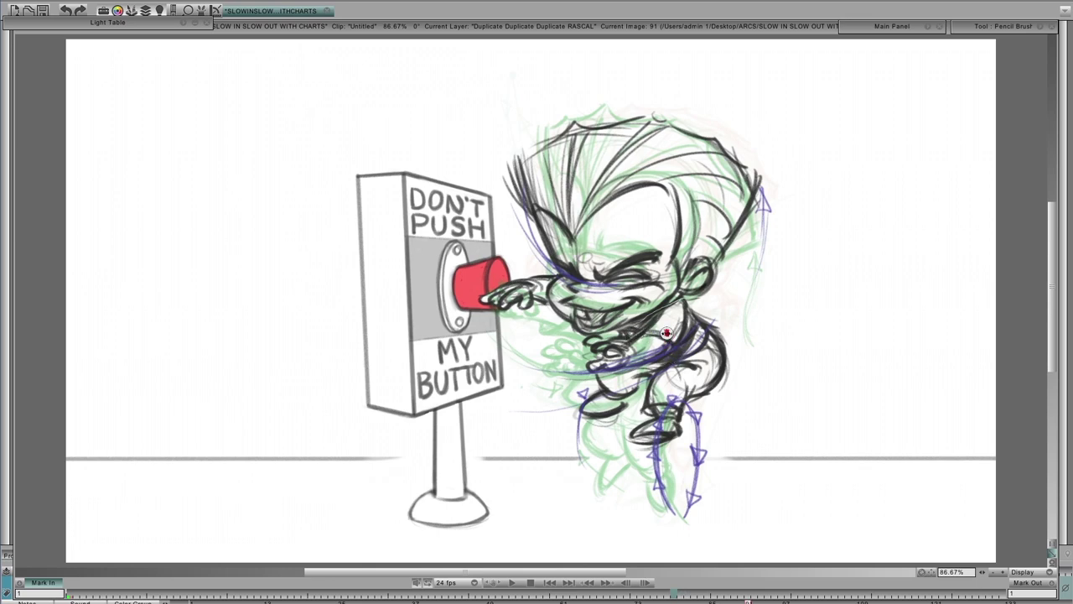
{"action": "key", "text": "g"}
{"action": "key", "text": "g"}
{"action": "key", "text": "f"}
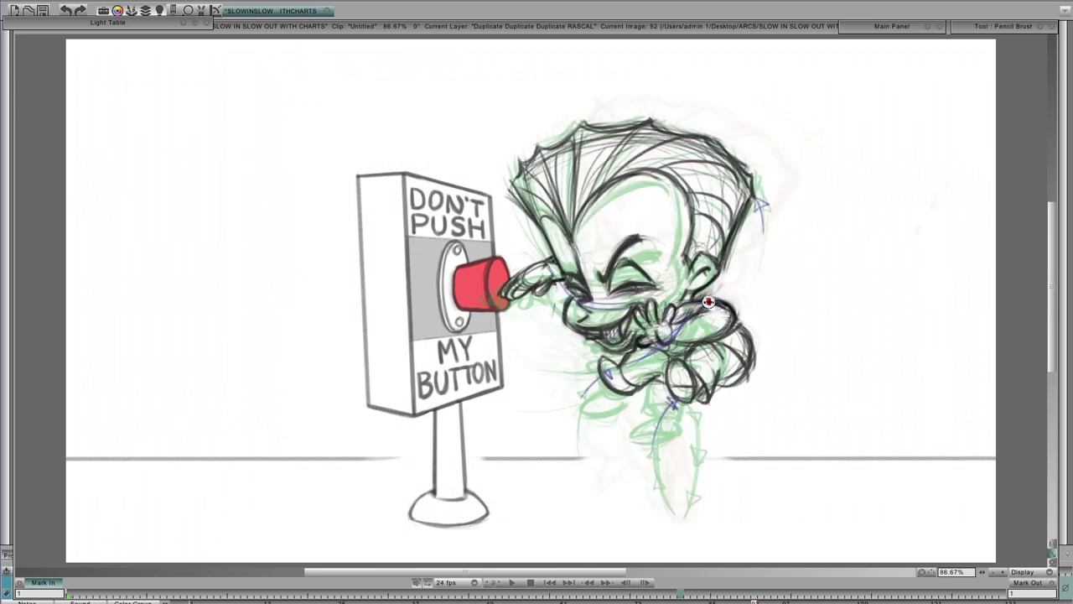
Step: Flip between frames 92 and 93, then trace a short blue arc at the character's back elbow on frame 94
{"action": "key", "text": "g"}
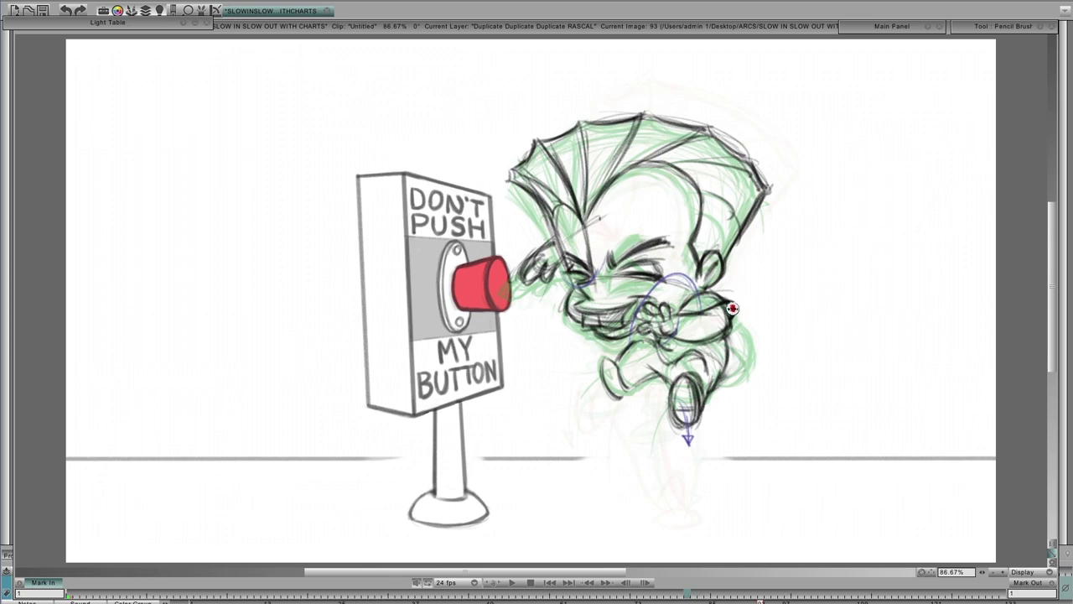
{"action": "key", "text": "Left"}
{"action": "key", "text": "Right"}
{"action": "key", "text": "Left"}
{"action": "key", "text": "Right"}
{"action": "key", "text": "Right"}
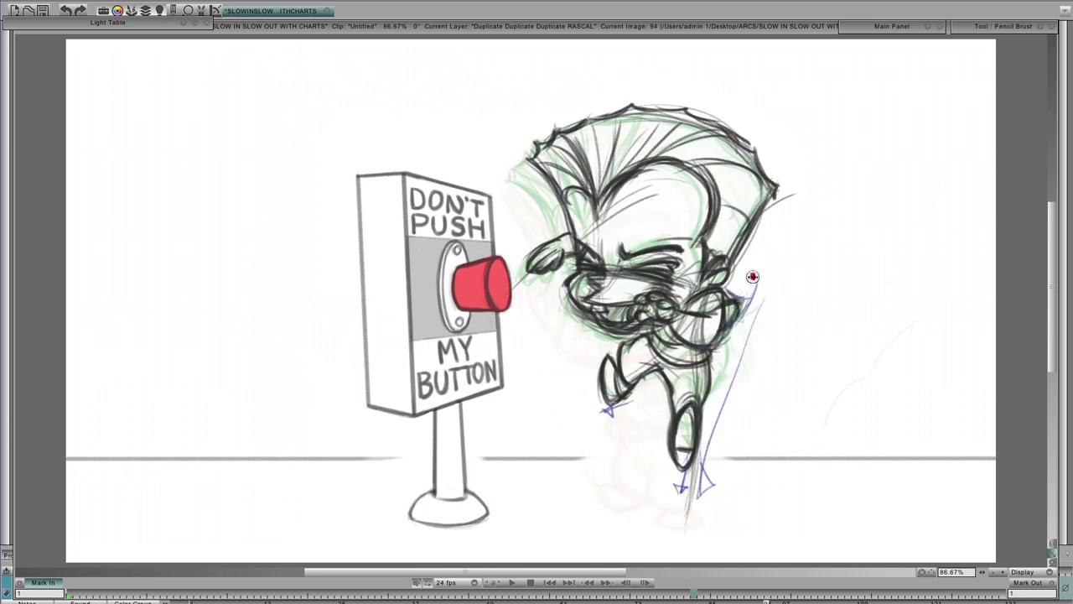
Step: Follow the elbow through frame 95, then draw a blue arrow curving down toward the back elbow on frame 96
{"action": "key", "text": "Right"}
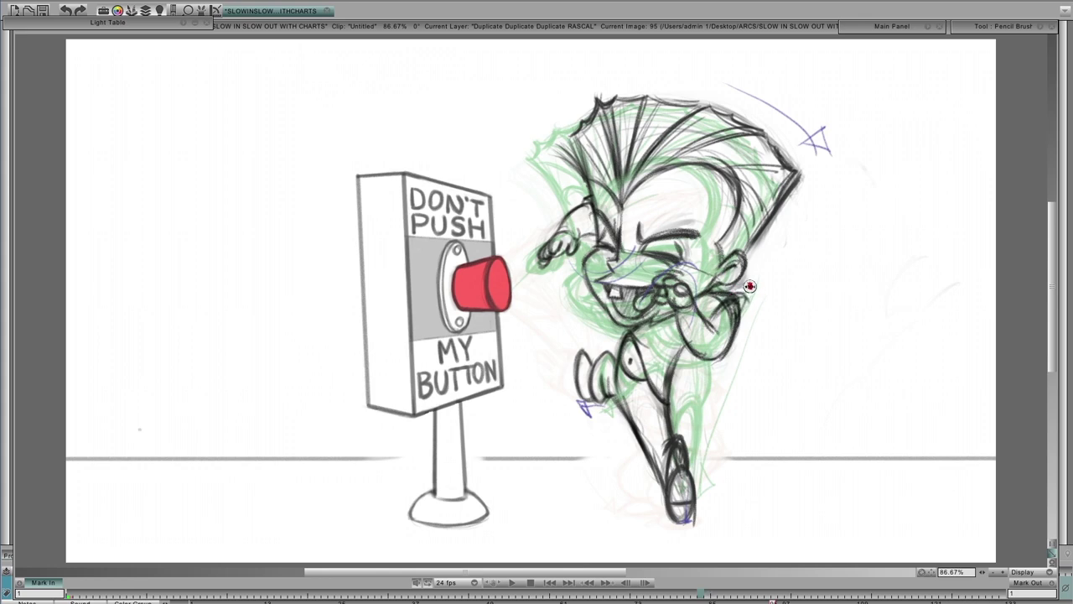
{"action": "key", "text": "Right"}
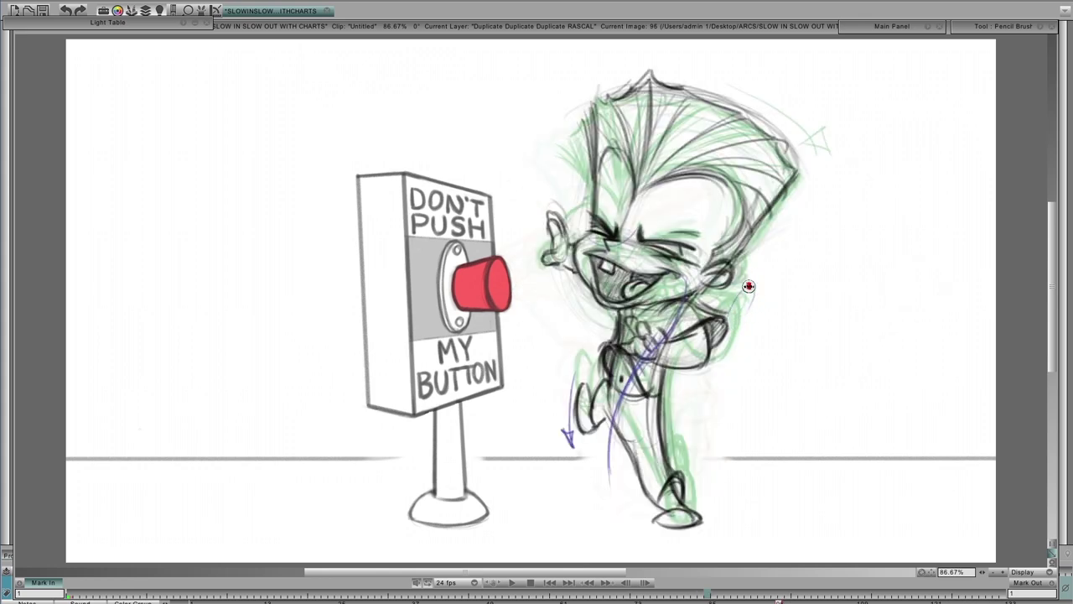
{"action": "left_click_drag", "start_coordinate": [752, 289], "coordinate": [701, 352]}
Step: On frame 97, draw a blue arrow down to the back elbow and compare it with frame 96
{"action": "key", "text": "Right"}
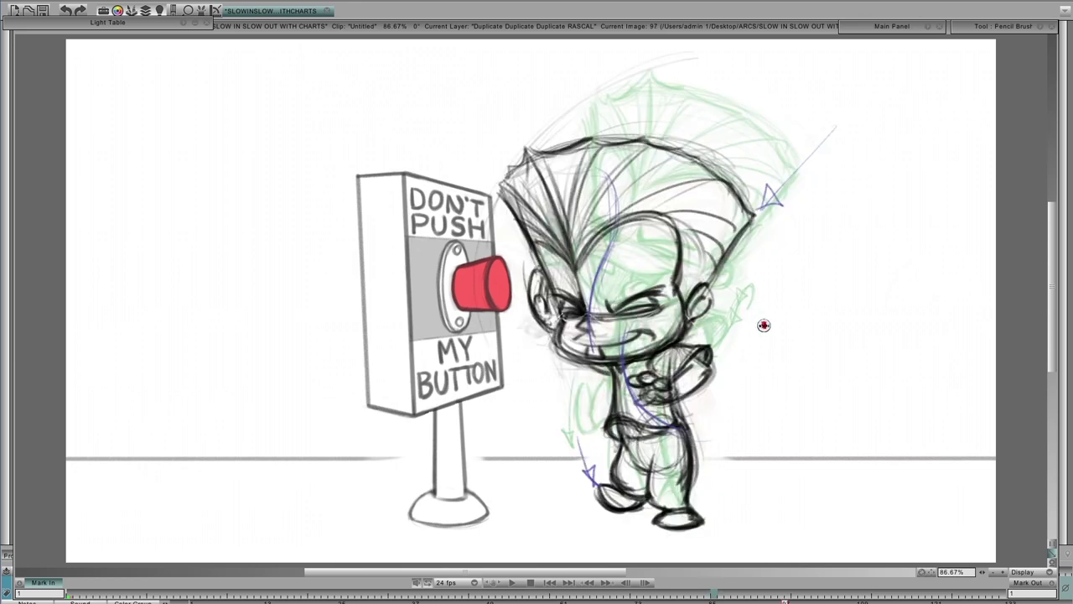
{"action": "mouse_move", "coordinate": [705, 353]}
{"action": "left_mouse_down"}
{"action": "mouse_move", "coordinate": [727, 325]}
{"action": "mouse_move", "coordinate": [723, 339]}
{"action": "left_mouse_up"}
{"action": "key", "text": "Left"}
{"action": "key", "text": "Right"}
Step: Trace the back elbow's downward path in blue on frames 98 and 99, checking it against the neighbouring frames
{"action": "key", "text": "Right"}
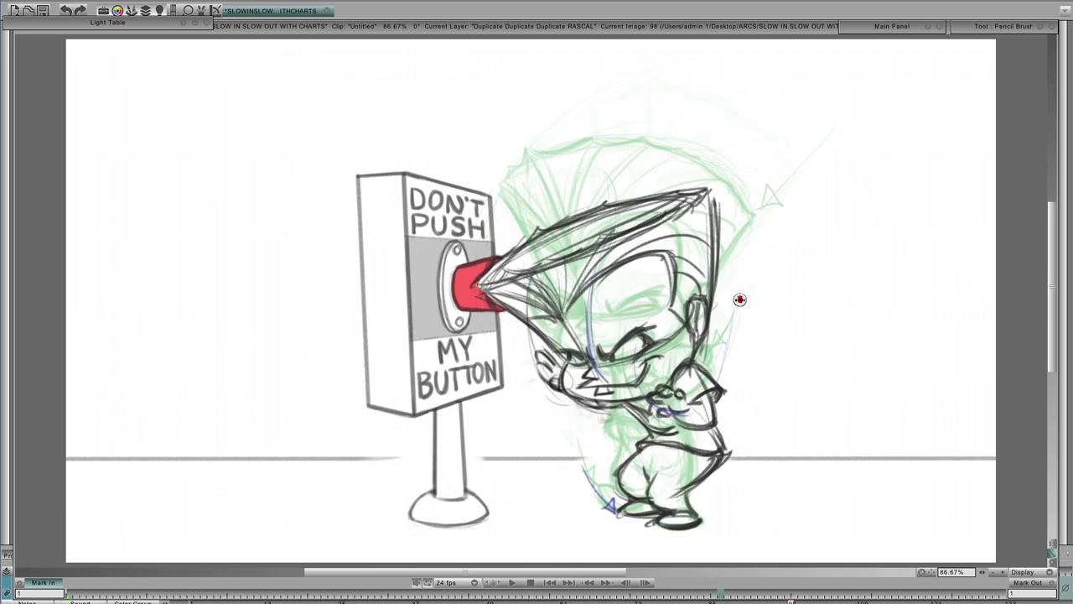
{"action": "key", "text": "Left"}
{"action": "key", "text": "Left"}
{"action": "key", "text": "Right"}
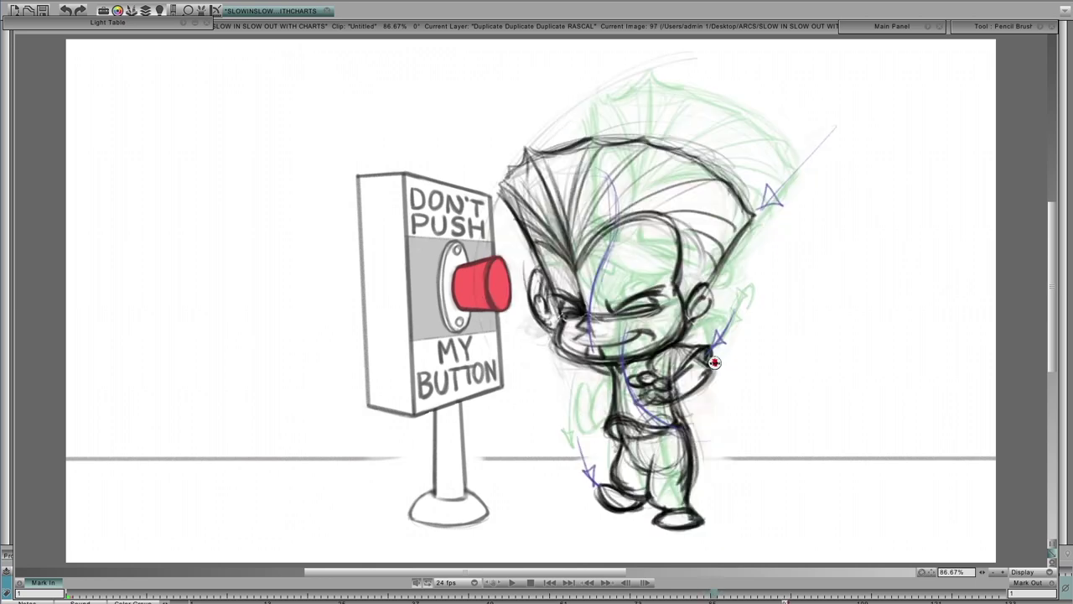
{"action": "key", "text": "Right"}
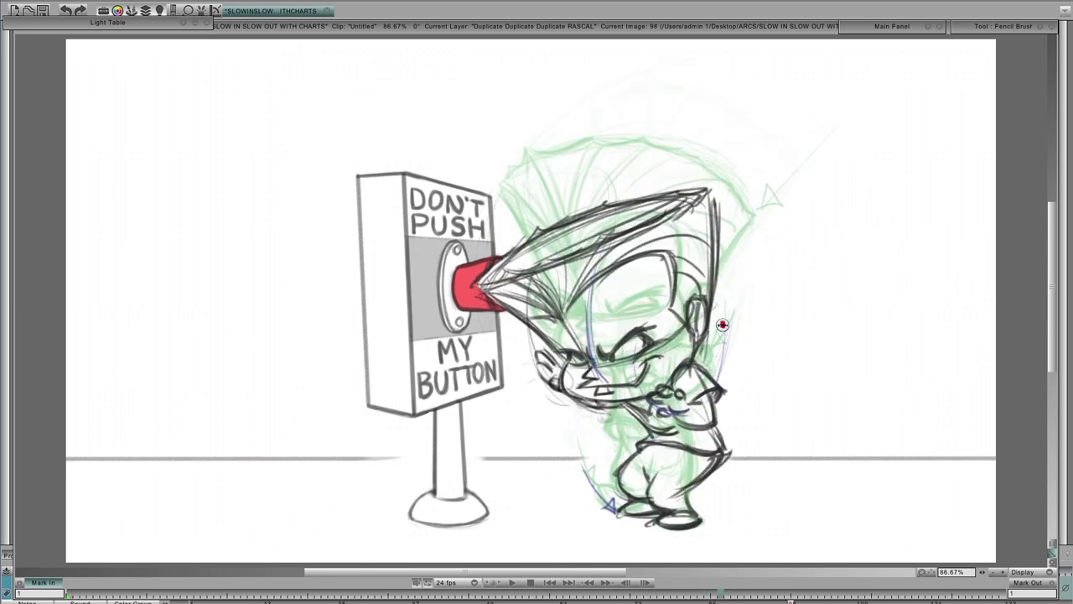
{"action": "key", "text": "Right"}
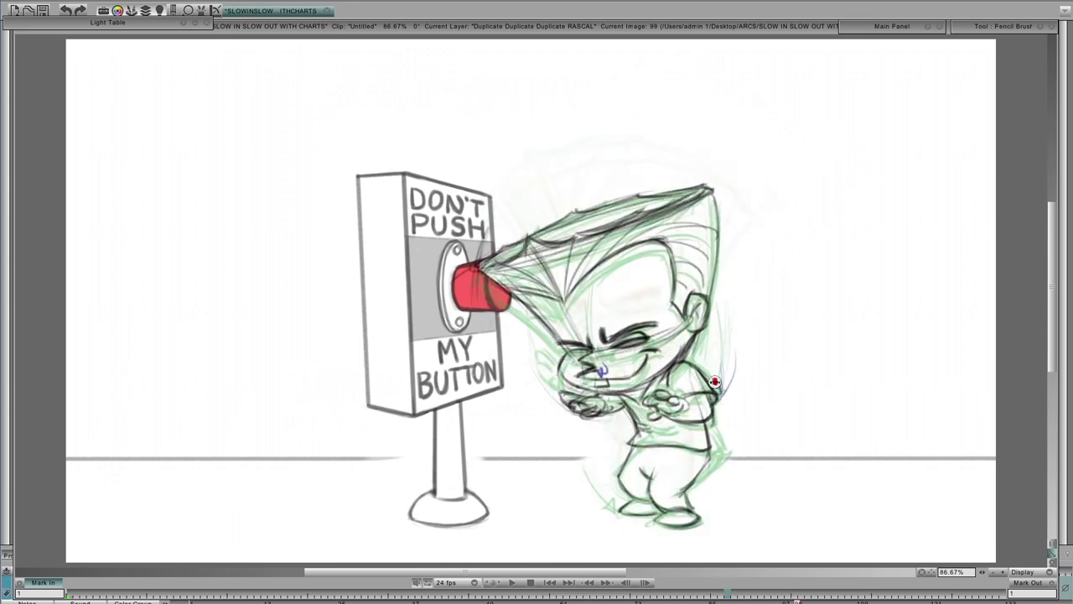
{"action": "key", "text": "Right"}
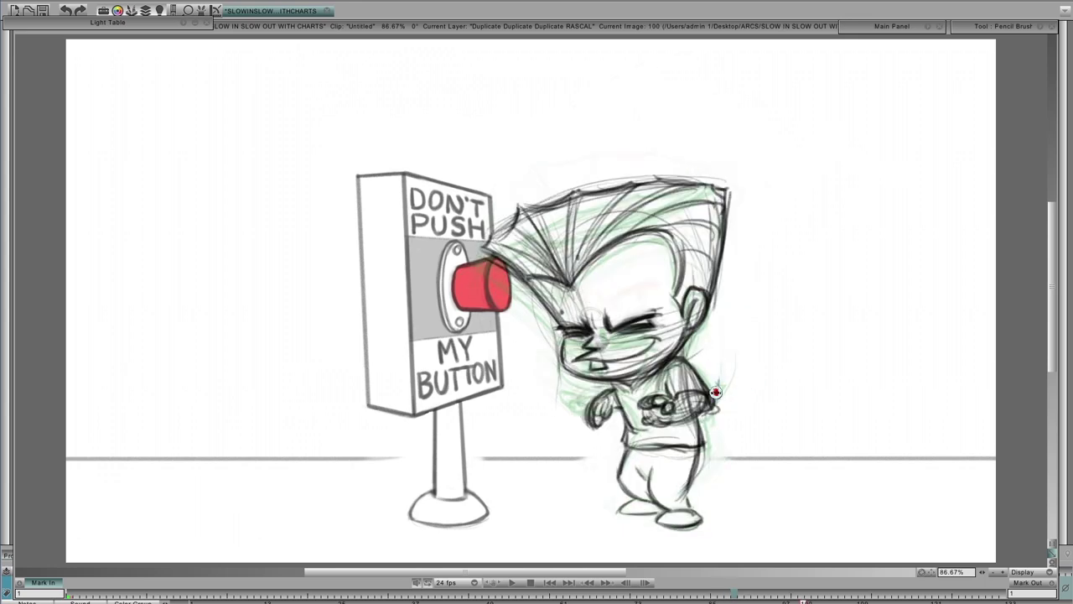
Step: Flip forward to frame 104 and back to frame 97 to examine how the character settles after landing
{"action": "key", "text": "Right"}
{"action": "key", "text": "Right"}
{"action": "key", "text": "Right"}
{"action": "key", "text": "Right"}
{"action": "key", "text": "Right"}
{"action": "key", "text": "Right"}
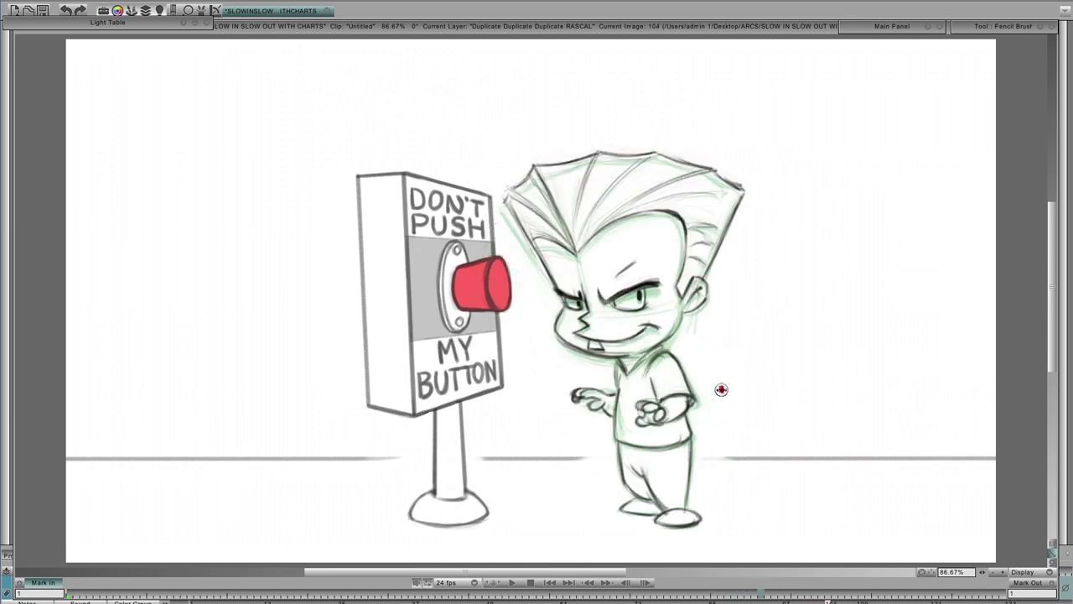
{"action": "key", "text": "Left"}
{"action": "key", "text": "Left"}
{"action": "key", "text": "Left"}
{"action": "key", "text": "Left"}
{"action": "key", "text": "Left"}
{"action": "key", "text": "Left"}
{"action": "key", "text": "Left"}
{"action": "key", "text": "Left"}
{"action": "key", "text": "Left"}
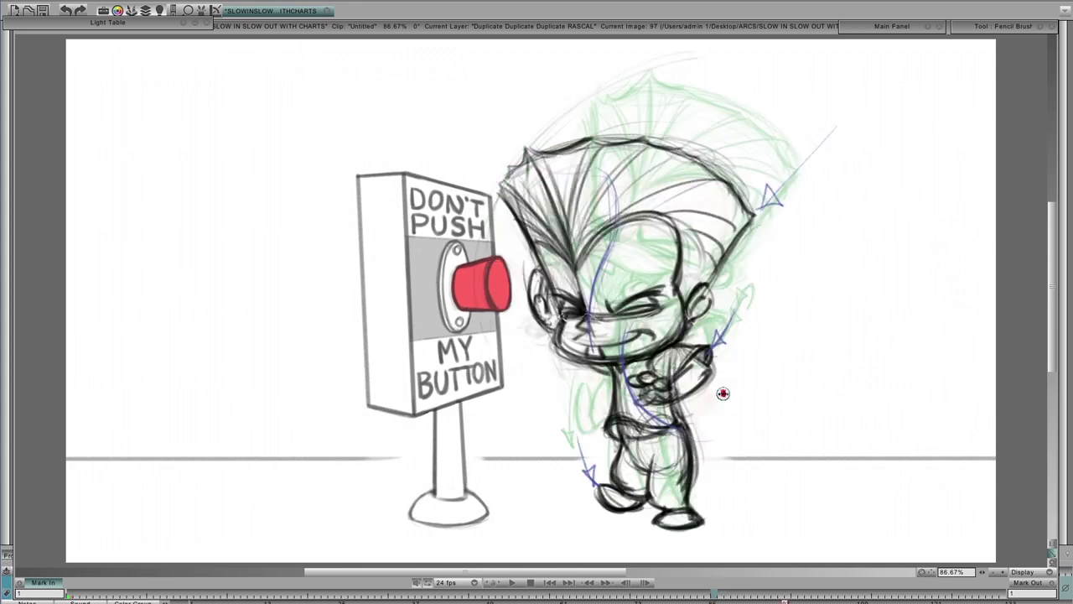
Step: Trace the back elbow's settling arc in blue on frames 99, 100, 101 and 106
{"action": "key", "text": "Right"}
{"action": "key", "text": "Right"}
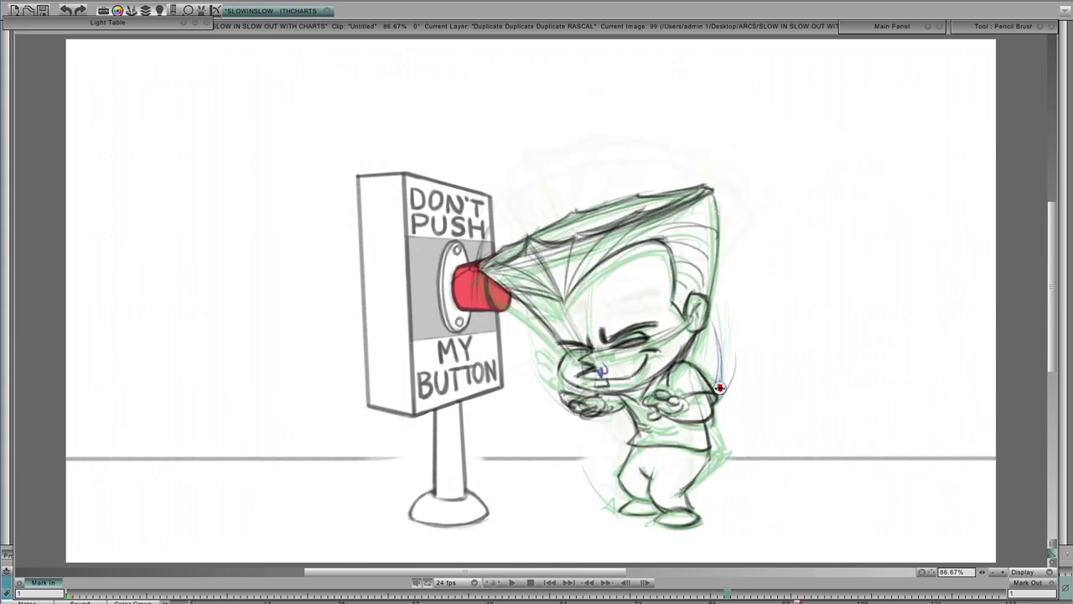
{"action": "key", "text": "Right"}
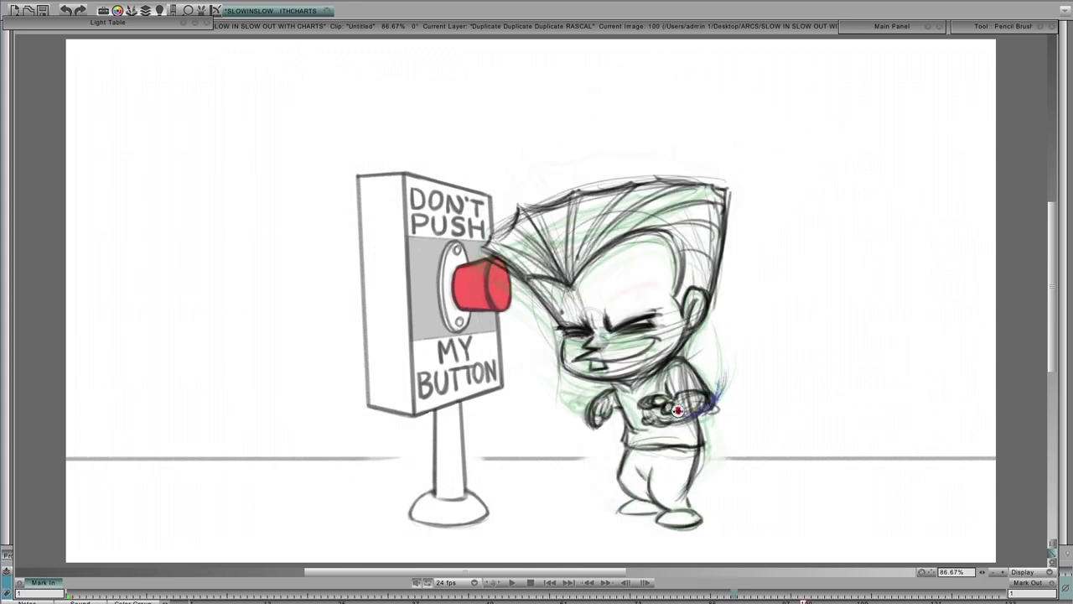
{"action": "key", "text": "Right"}
{"action": "left_click_drag", "start_coordinate": [713, 348], "coordinate": [709, 409]}
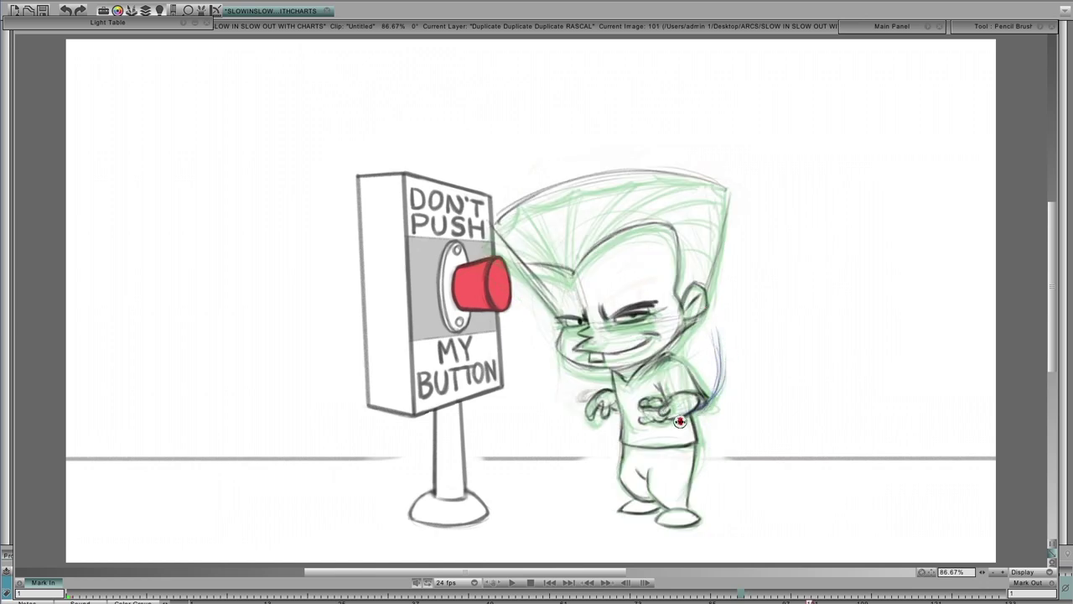
{"action": "key", "text": "Right"}
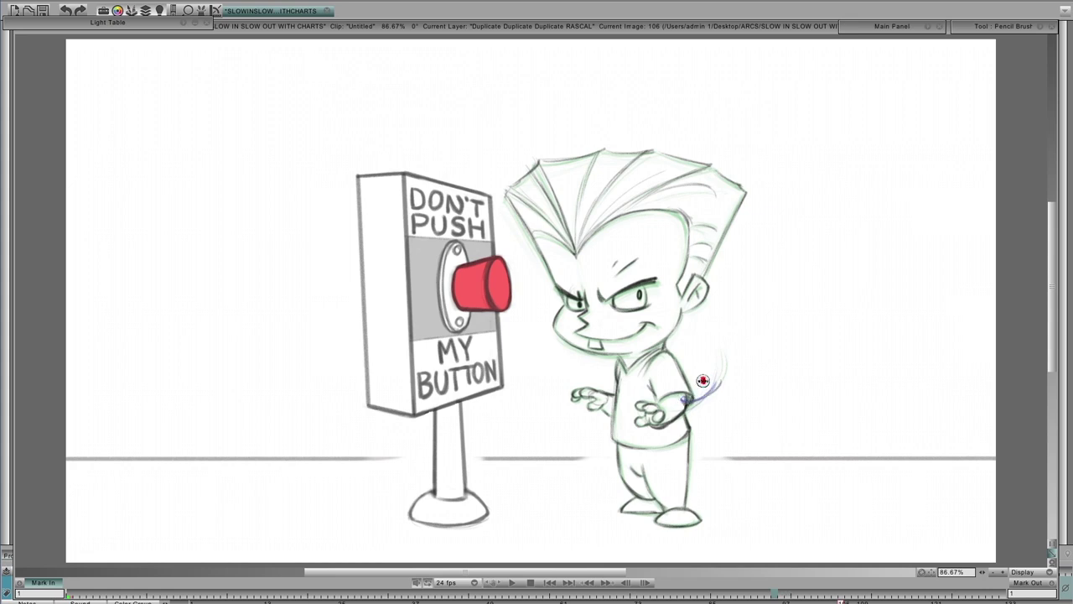
Step: On frame 110, draw example curves beside and above the hair: an arch, an S-curve, a shallow arc and a doubled steep arc
{"action": "key", "text": "Right"}
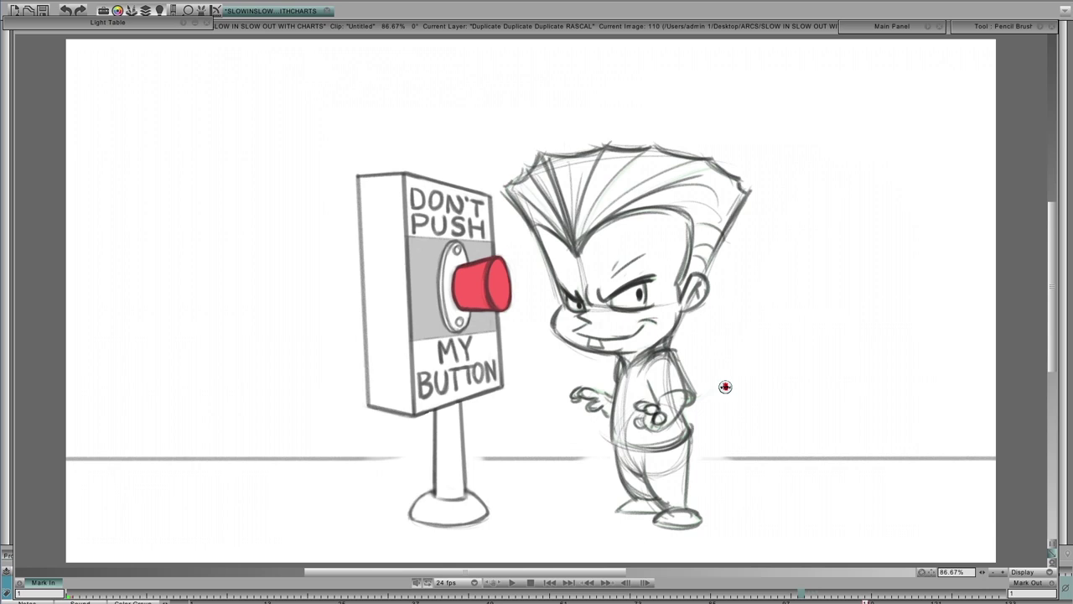
{"action": "mouse_move", "coordinate": [770, 134]}
{"action": "left_mouse_down"}
{"action": "mouse_move", "coordinate": [915, 99]}
{"action": "mouse_move", "coordinate": [848, 128]}
{"action": "mouse_move", "coordinate": [902, 205]}
{"action": "mouse_move", "coordinate": [864, 283]}
{"action": "left_mouse_up"}
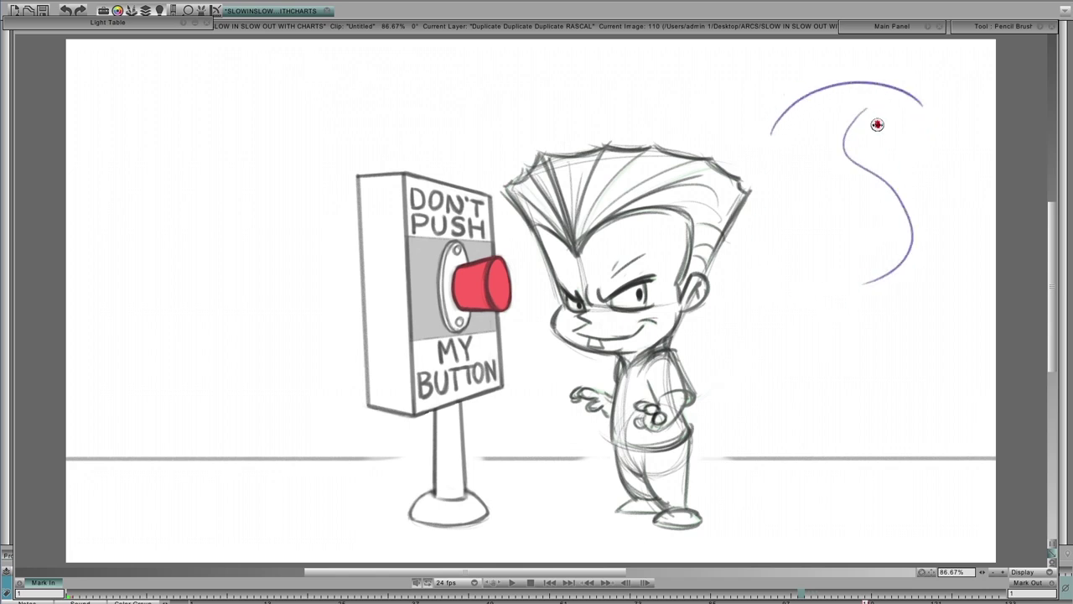
{"action": "left_click_drag", "start_coordinate": [742, 72], "coordinate": [904, 53]}
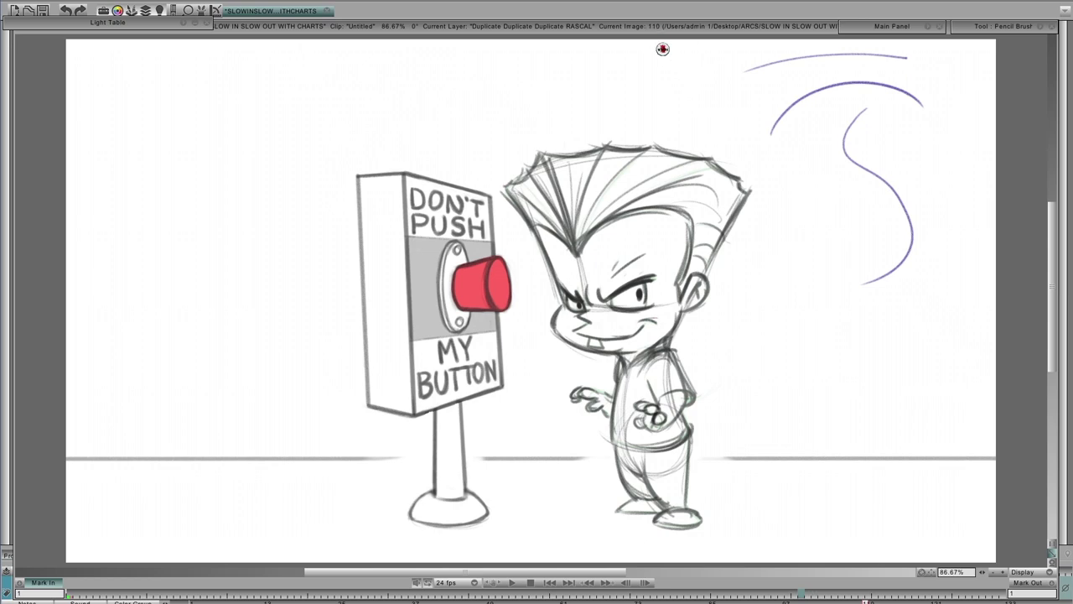
{"action": "left_click_drag", "start_coordinate": [667, 50], "coordinate": [724, 143]}
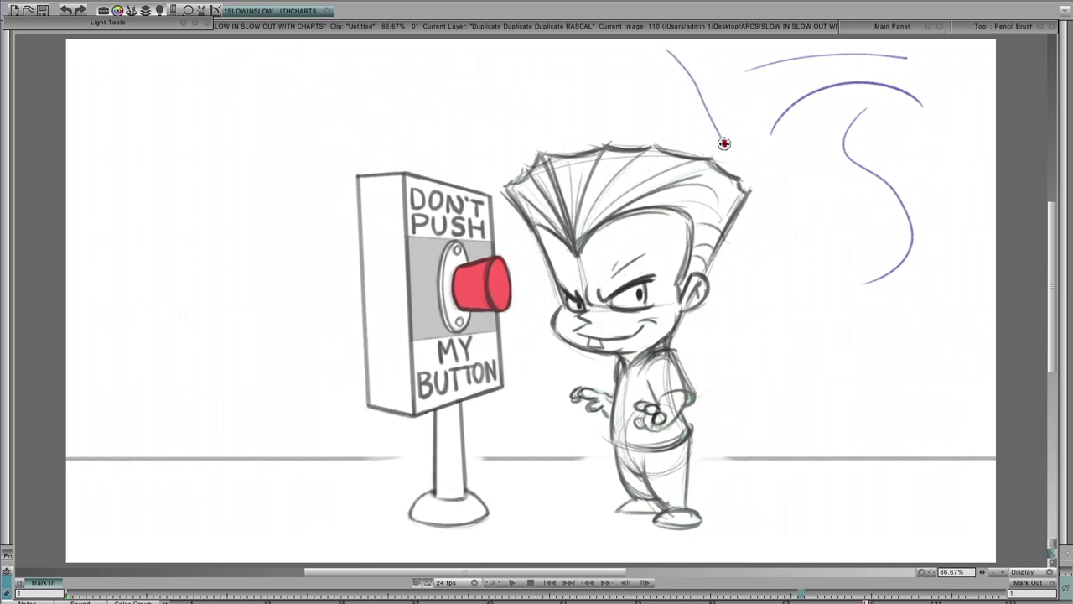
{"action": "mouse_move", "coordinate": [666, 43]}
{"action": "left_mouse_down"}
{"action": "mouse_move", "coordinate": [710, 123]}
{"action": "mouse_move", "coordinate": [688, 67]}
{"action": "mouse_move", "coordinate": [718, 143]}
{"action": "left_mouse_up"}
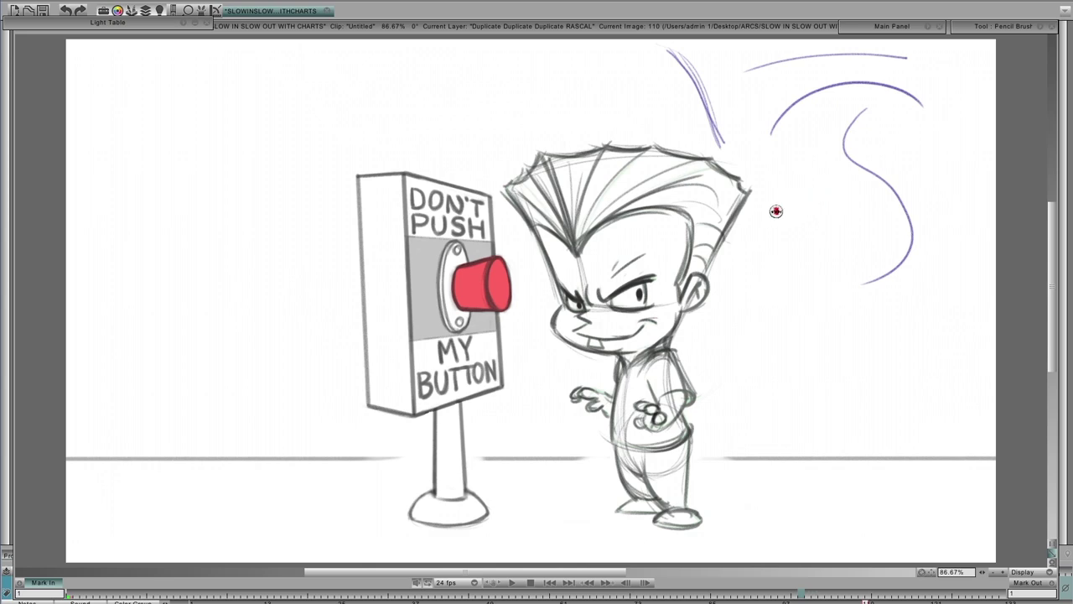
Step: Beside the character, add a curled sideways S-curve, a shallow wave marked with dots, and a tilted ellipse retraced several times
{"action": "mouse_move", "coordinate": [800, 198]}
{"action": "left_mouse_down"}
{"action": "mouse_move", "coordinate": [828, 226]}
{"action": "mouse_move", "coordinate": [881, 238]}
{"action": "left_mouse_up"}
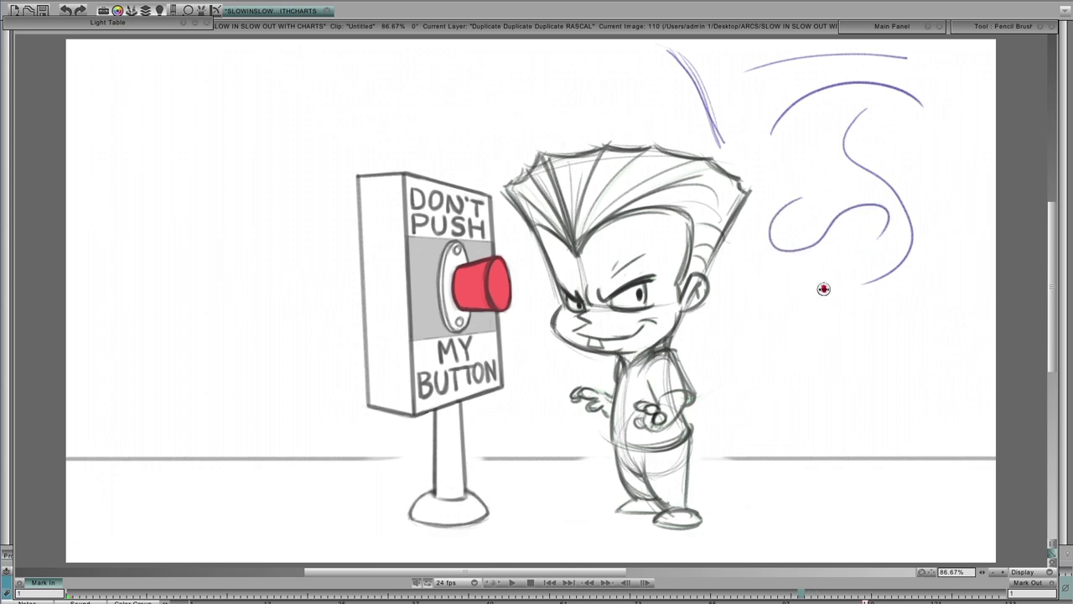
{"action": "mouse_move", "coordinate": [759, 369]}
{"action": "left_mouse_down"}
{"action": "mouse_move", "coordinate": [823, 354]}
{"action": "mouse_move", "coordinate": [877, 366]}
{"action": "left_mouse_up"}
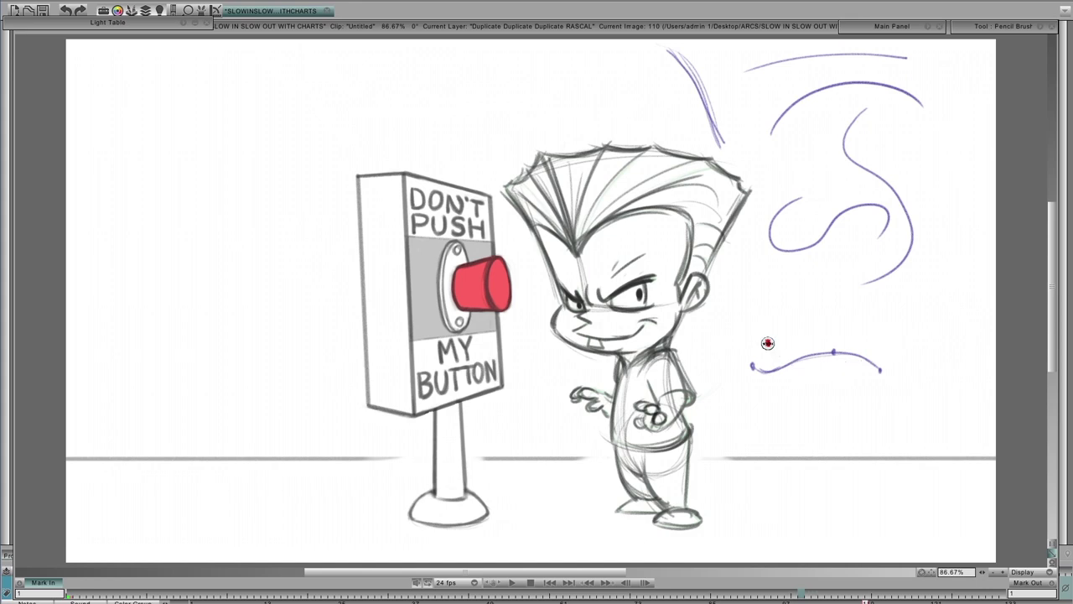
{"action": "mouse_move", "coordinate": [922, 269]}
{"action": "left_mouse_down"}
{"action": "mouse_move", "coordinate": [879, 305]}
{"action": "mouse_move", "coordinate": [911, 277]}
{"action": "mouse_move", "coordinate": [964, 272]}
{"action": "mouse_move", "coordinate": [953, 285]}
{"action": "mouse_move", "coordinate": [973, 263]}
{"action": "mouse_move", "coordinate": [871, 354]}
{"action": "left_mouse_up"}
{"action": "mouse_move", "coordinate": [935, 316]}
{"action": "left_mouse_down"}
{"action": "mouse_move", "coordinate": [911, 272]}
{"action": "mouse_move", "coordinate": [886, 345]}
{"action": "mouse_move", "coordinate": [968, 273]}
{"action": "mouse_move", "coordinate": [885, 300]}
{"action": "mouse_move", "coordinate": [954, 319]}
{"action": "mouse_move", "coordinate": [926, 260]}
{"action": "left_mouse_up"}
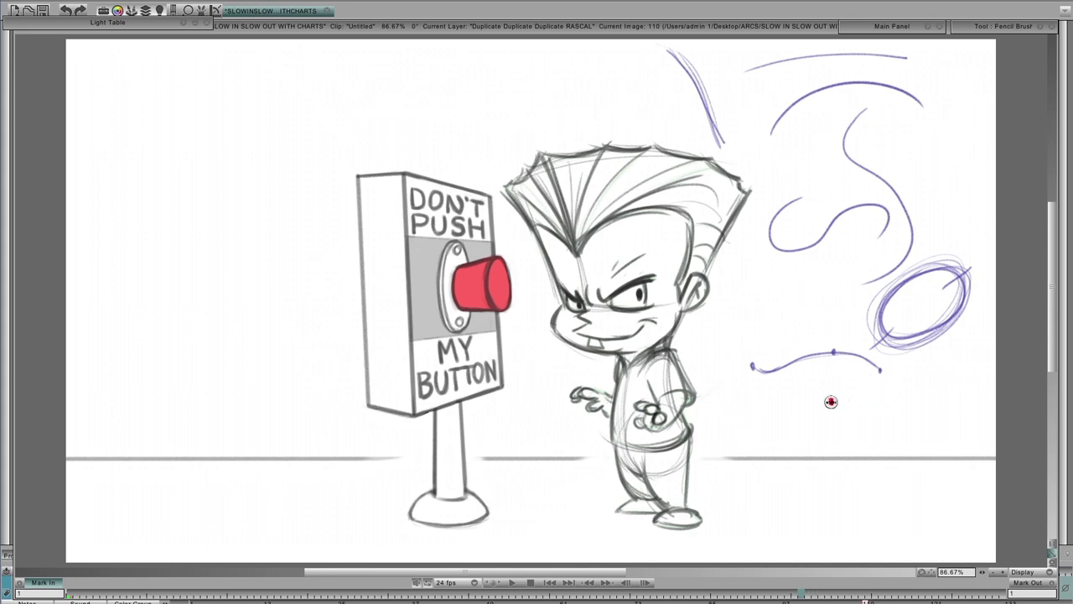
Step: Draw a long, shallow upward-opening arc below the dotted wave and mark four positions along it with small triangles
{"action": "mouse_move", "coordinate": [750, 398]}
{"action": "left_mouse_down"}
{"action": "mouse_move", "coordinate": [888, 395]}
{"action": "mouse_move", "coordinate": [940, 367]}
{"action": "left_mouse_up"}
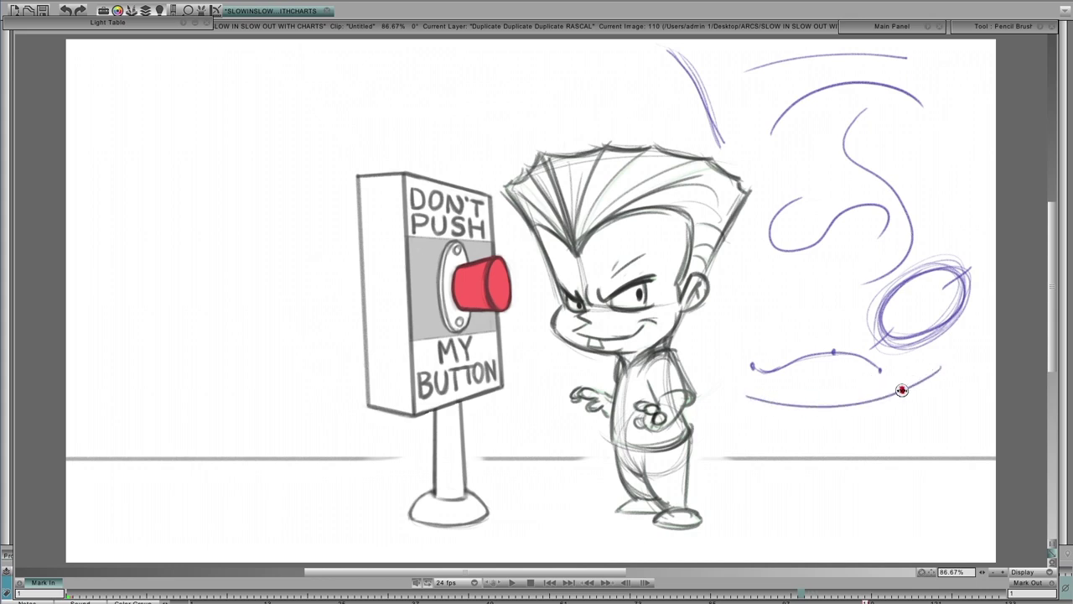
{"action": "left_click_drag", "start_coordinate": [832, 411], "coordinate": [844, 406]}
{"action": "mouse_move", "coordinate": [921, 374]}
{"action": "left_mouse_down"}
{"action": "mouse_move", "coordinate": [939, 366]}
{"action": "mouse_move", "coordinate": [930, 375]}
{"action": "left_mouse_up"}
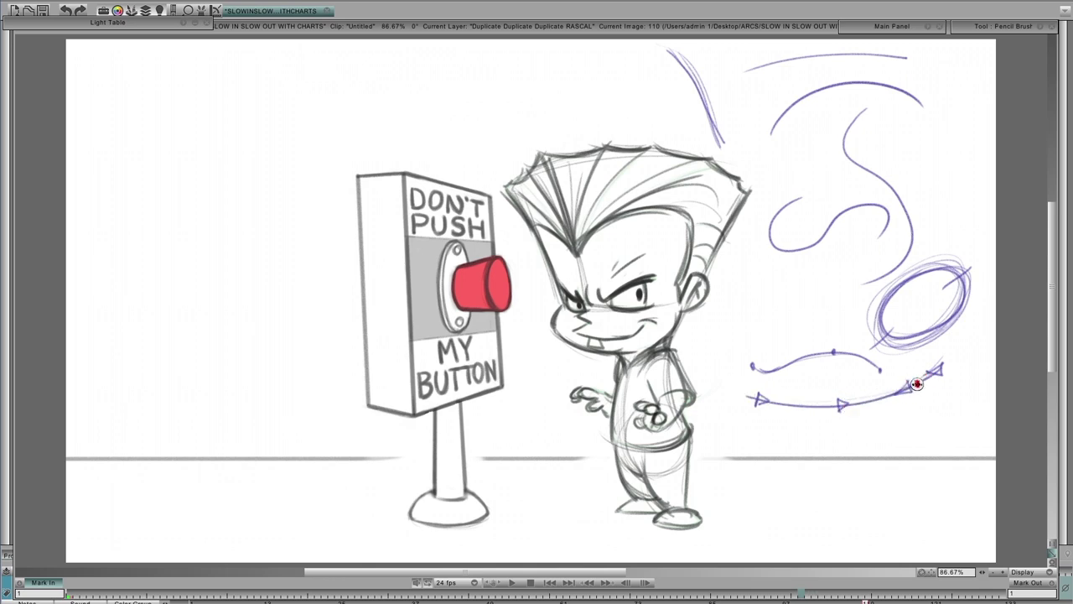
Step: Sketch a wide upturned arc with looped ends beside the legs, retrace it repeatedly, and draw a horizontal figure eight below it
{"action": "left_click_drag", "start_coordinate": [758, 481], "coordinate": [857, 483]}
{"action": "mouse_move", "coordinate": [730, 470]}
{"action": "left_mouse_down"}
{"action": "mouse_move", "coordinate": [845, 475]}
{"action": "mouse_move", "coordinate": [931, 437]}
{"action": "mouse_move", "coordinate": [910, 449]}
{"action": "mouse_move", "coordinate": [930, 431]}
{"action": "mouse_move", "coordinate": [907, 432]}
{"action": "mouse_move", "coordinate": [880, 467]}
{"action": "mouse_move", "coordinate": [904, 432]}
{"action": "mouse_move", "coordinate": [873, 471]}
{"action": "mouse_move", "coordinate": [843, 477]}
{"action": "mouse_move", "coordinate": [892, 444]}
{"action": "mouse_move", "coordinate": [860, 472]}
{"action": "mouse_move", "coordinate": [792, 481]}
{"action": "mouse_move", "coordinate": [874, 462]}
{"action": "mouse_move", "coordinate": [738, 461]}
{"action": "left_mouse_up"}
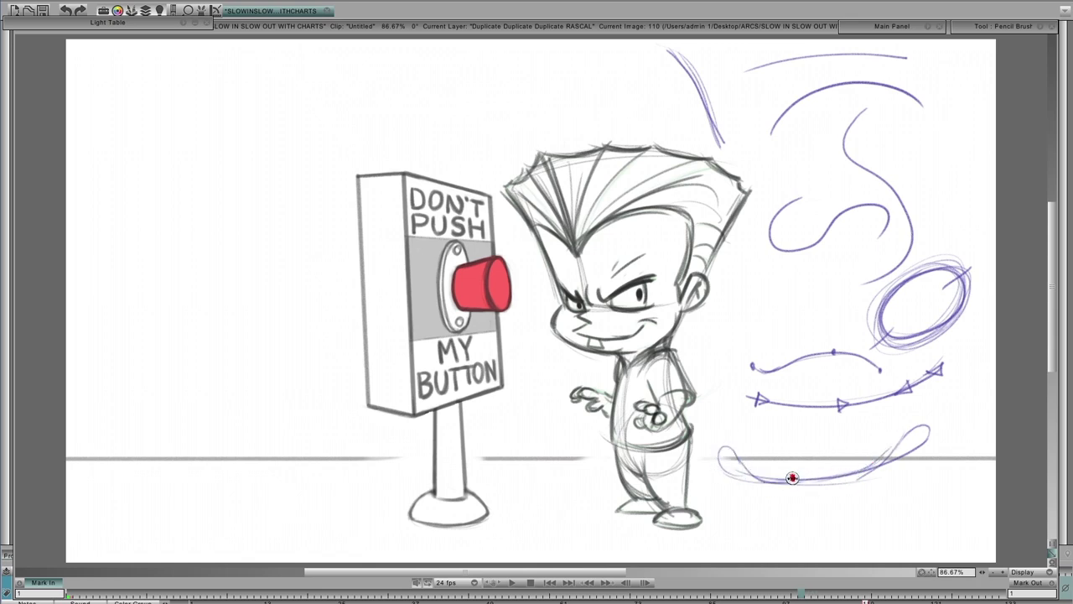
{"action": "mouse_move", "coordinate": [913, 445]}
{"action": "left_mouse_down"}
{"action": "mouse_move", "coordinate": [760, 472]}
{"action": "mouse_move", "coordinate": [725, 451]}
{"action": "mouse_move", "coordinate": [833, 477]}
{"action": "mouse_move", "coordinate": [749, 468]}
{"action": "mouse_move", "coordinate": [737, 442]}
{"action": "mouse_move", "coordinate": [841, 475]}
{"action": "mouse_move", "coordinate": [918, 436]}
{"action": "mouse_move", "coordinate": [844, 477]}
{"action": "left_mouse_up"}
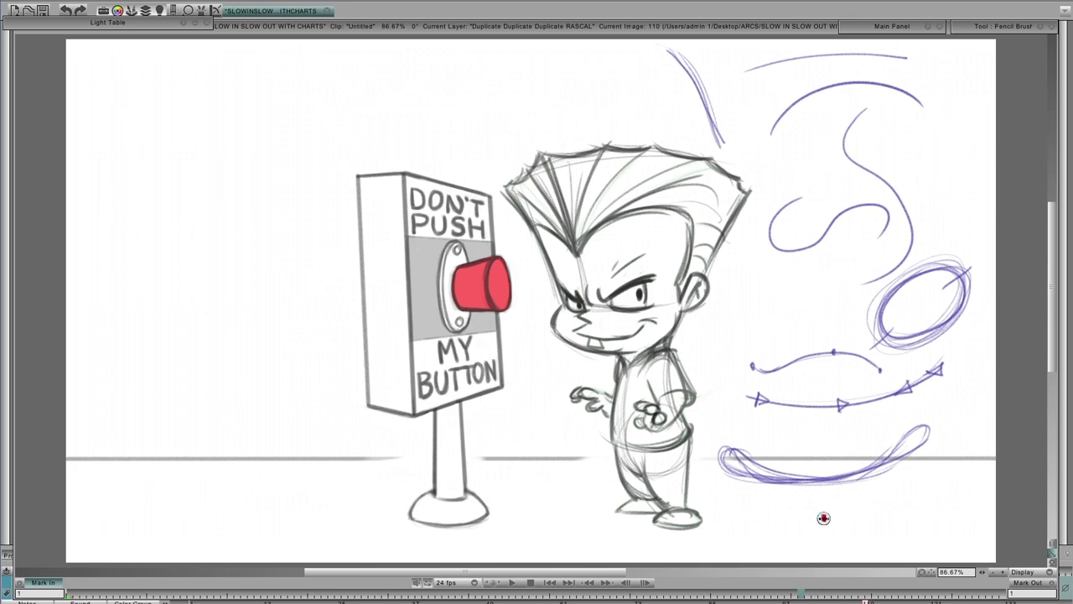
{"action": "mouse_move", "coordinate": [827, 513]}
{"action": "left_mouse_down"}
{"action": "mouse_move", "coordinate": [778, 507]}
{"action": "mouse_move", "coordinate": [782, 529]}
{"action": "mouse_move", "coordinate": [843, 508]}
{"action": "mouse_move", "coordinate": [871, 520]}
{"action": "mouse_move", "coordinate": [821, 524]}
{"action": "mouse_move", "coordinate": [836, 519]}
{"action": "mouse_move", "coordinate": [808, 507]}
{"action": "mouse_move", "coordinate": [840, 524]}
{"action": "mouse_move", "coordinate": [840, 502]}
{"action": "mouse_move", "coordinate": [812, 523]}
{"action": "mouse_move", "coordinate": [768, 514]}
{"action": "mouse_move", "coordinate": [886, 511]}
{"action": "mouse_move", "coordinate": [845, 523]}
{"action": "mouse_move", "coordinate": [854, 506]}
{"action": "mouse_move", "coordinate": [790, 529]}
{"action": "mouse_move", "coordinate": [810, 527]}
{"action": "mouse_move", "coordinate": [791, 505]}
{"action": "left_mouse_up"}
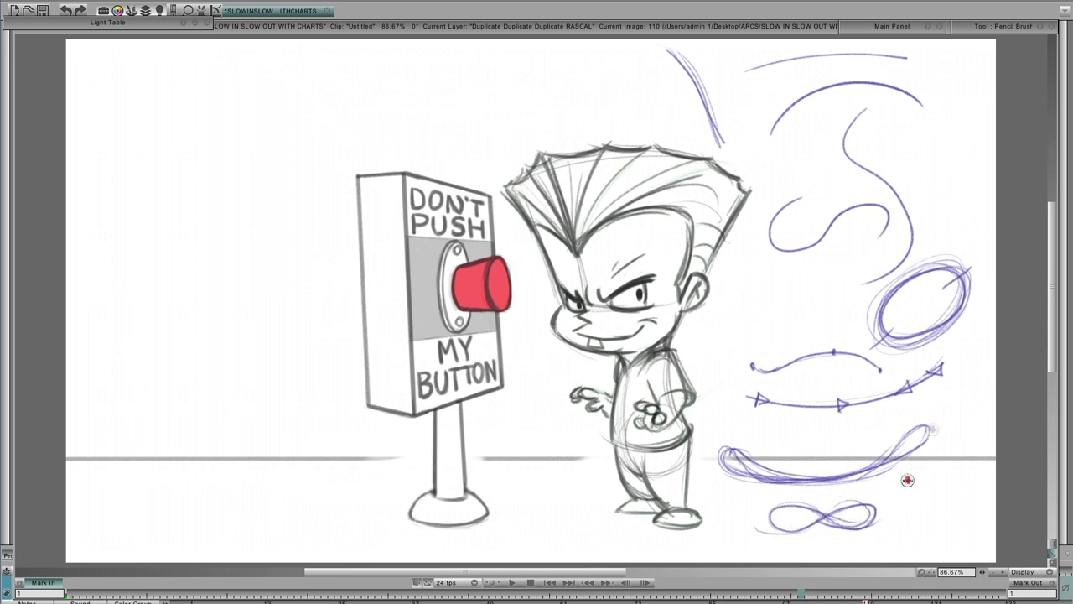